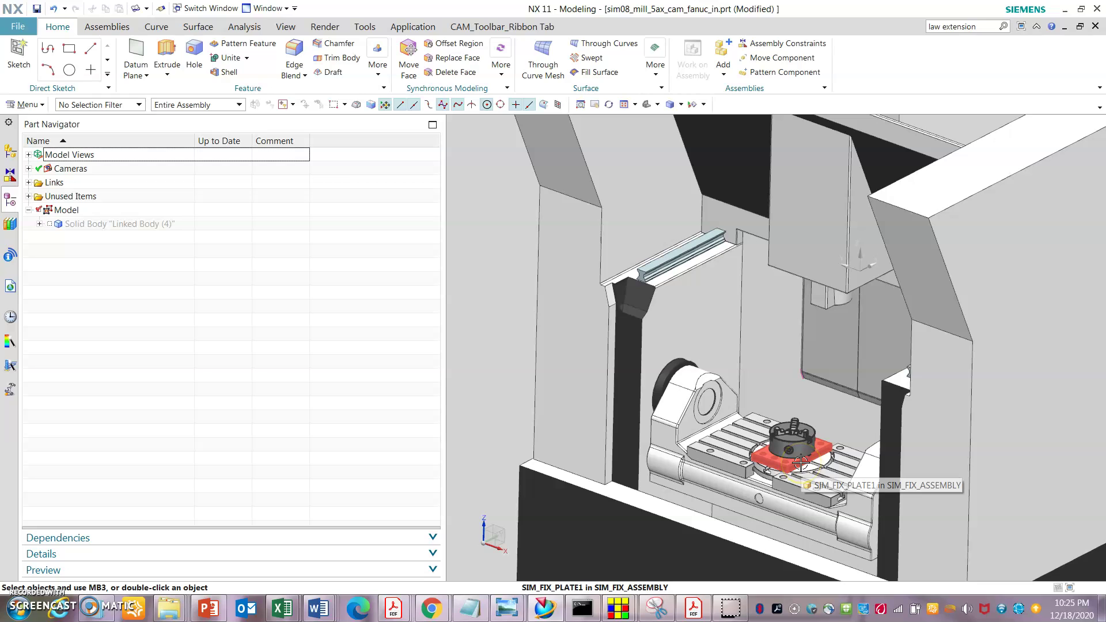
# Step: Examine the chuck and fixture plate mounted on the machine's rotary table
pyautogui.click(800, 463)
pyautogui.scroll(2, 801, 462)
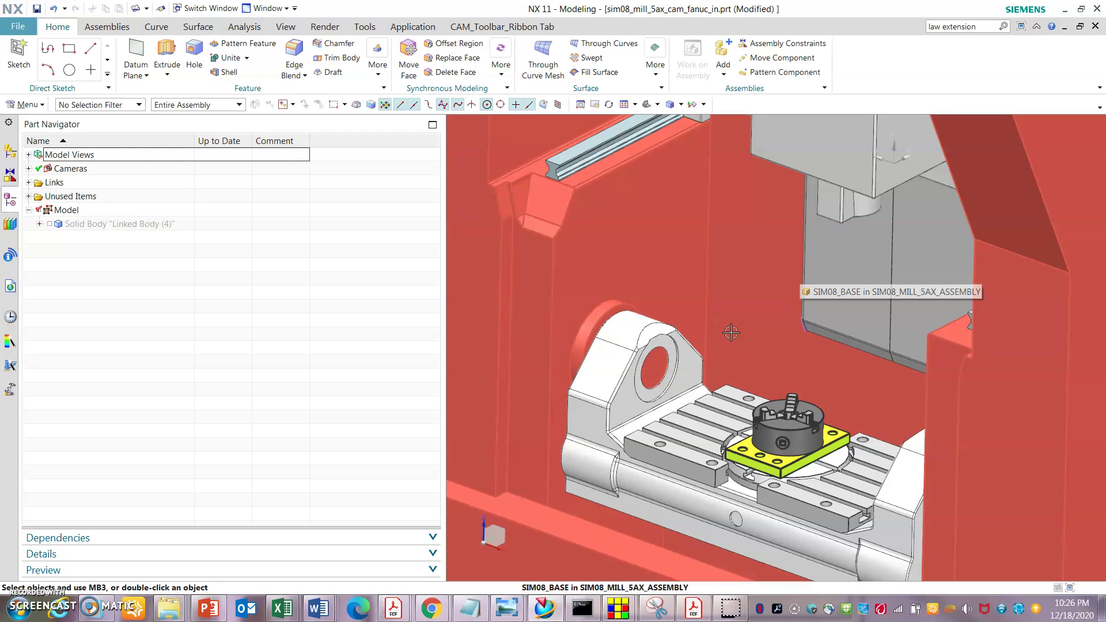
pyautogui.scroll(5, 748, 380)
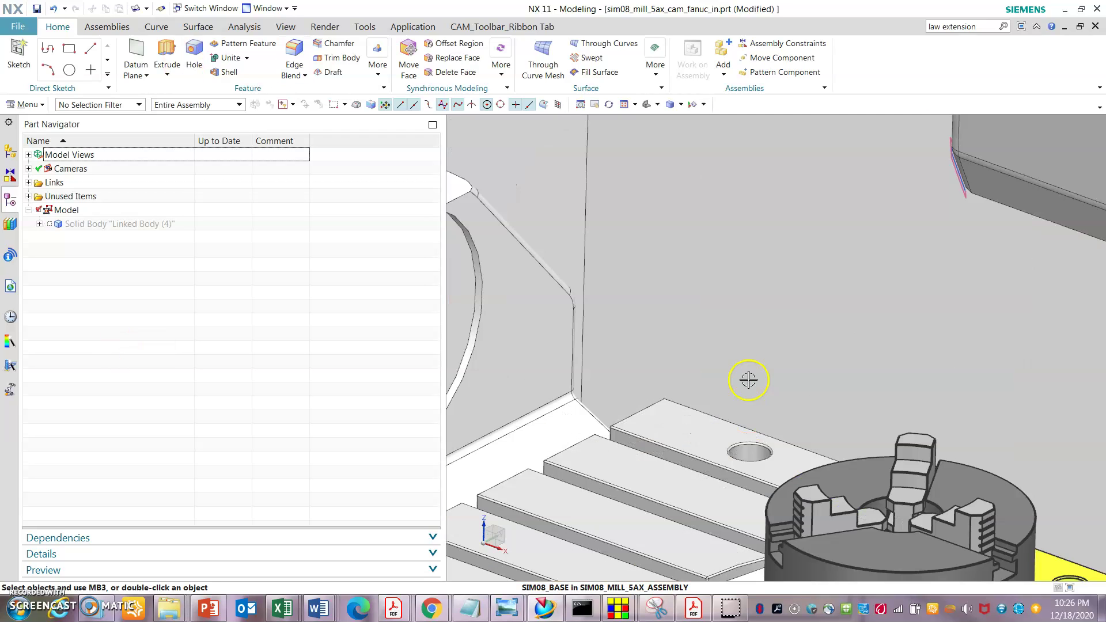
pyautogui.scroll(-3, 632, 360)
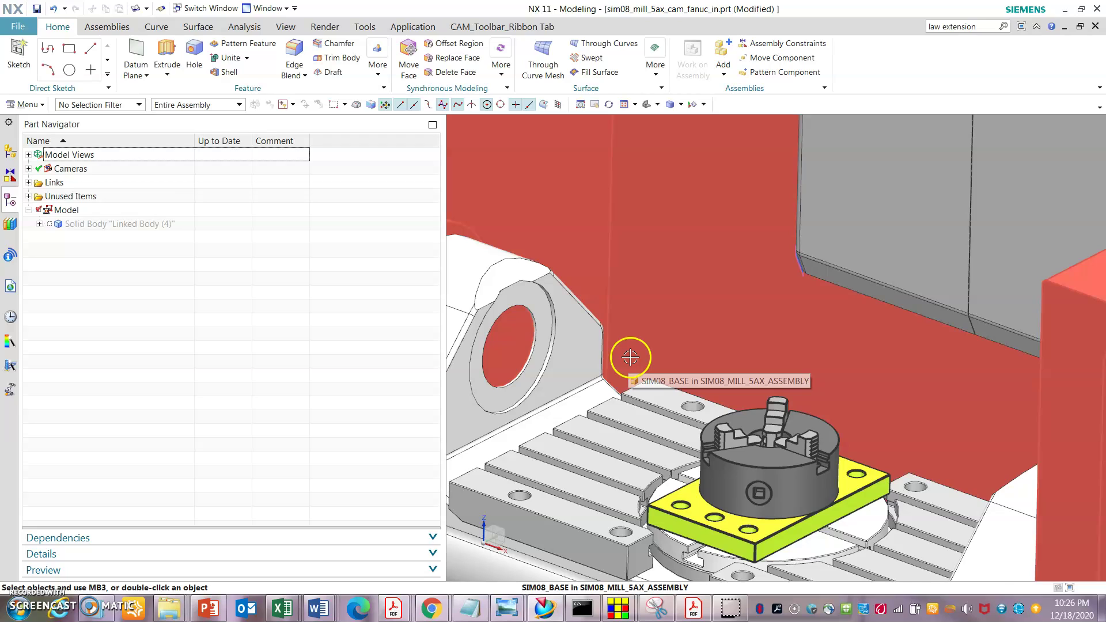
pyautogui.scroll(-3, 631, 357)
pyautogui.scroll(2, 635, 357)
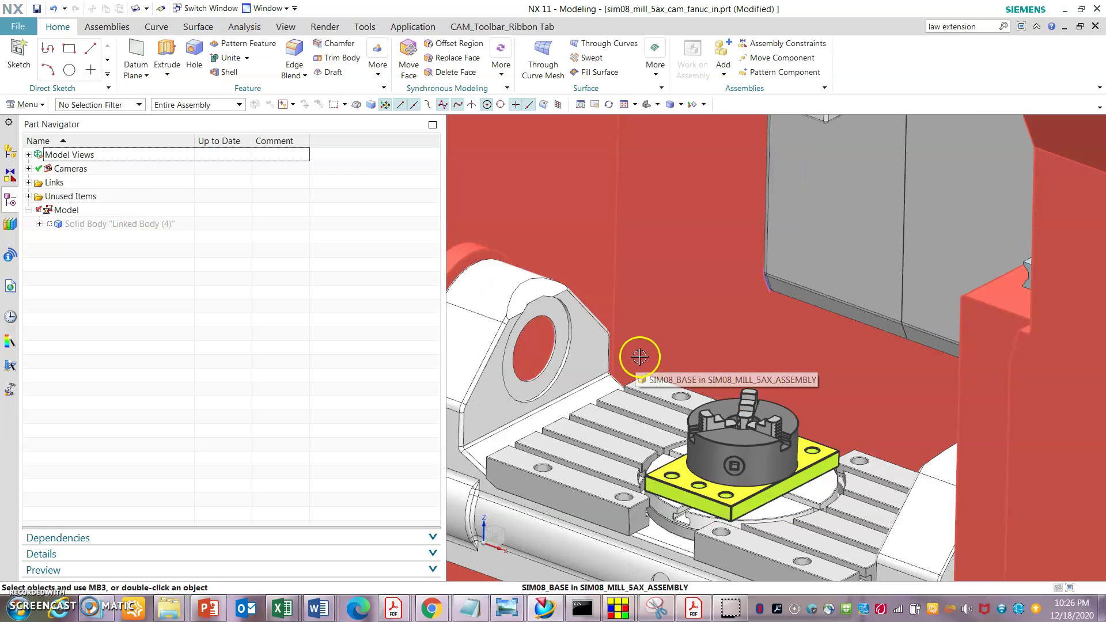
pyautogui.scroll(-2, 716, 344)
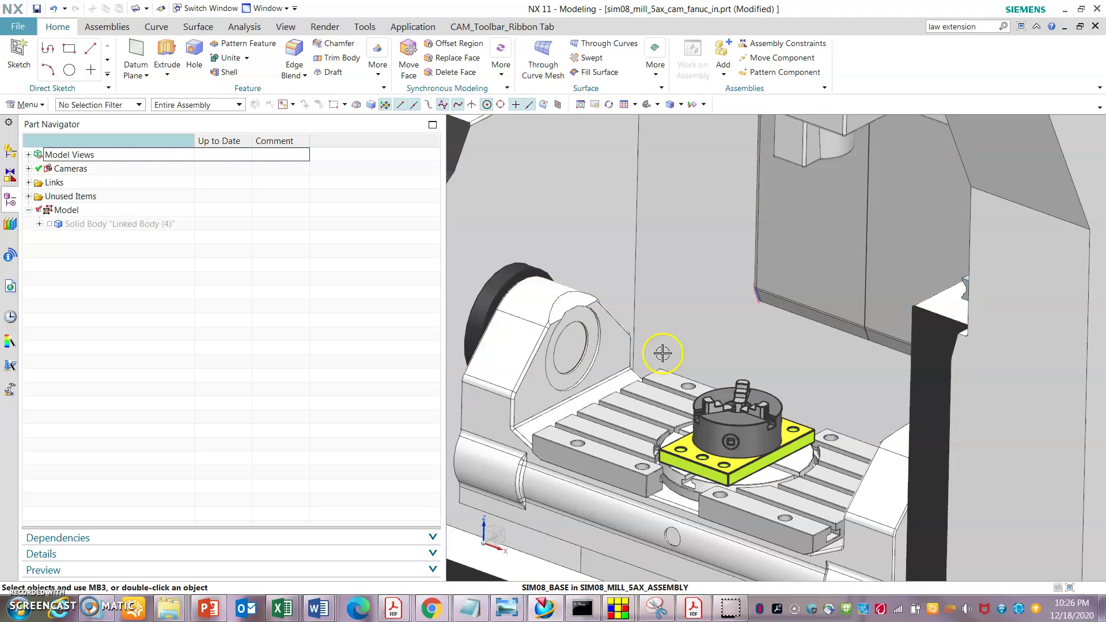
# Step: Start a new sketch of type On Plane with the plane method set to Inferred
pyautogui.click(21, 58)
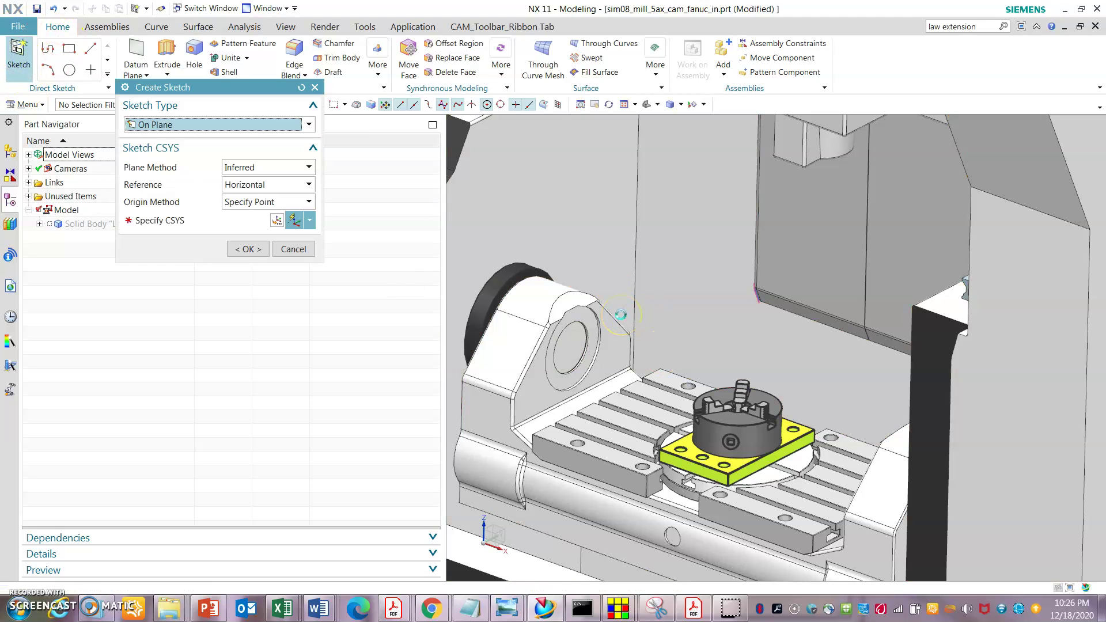
pyautogui.scroll(4, 743, 345)
pyautogui.scroll(-2, 773, 387)
pyautogui.scroll(3, 616, 382)
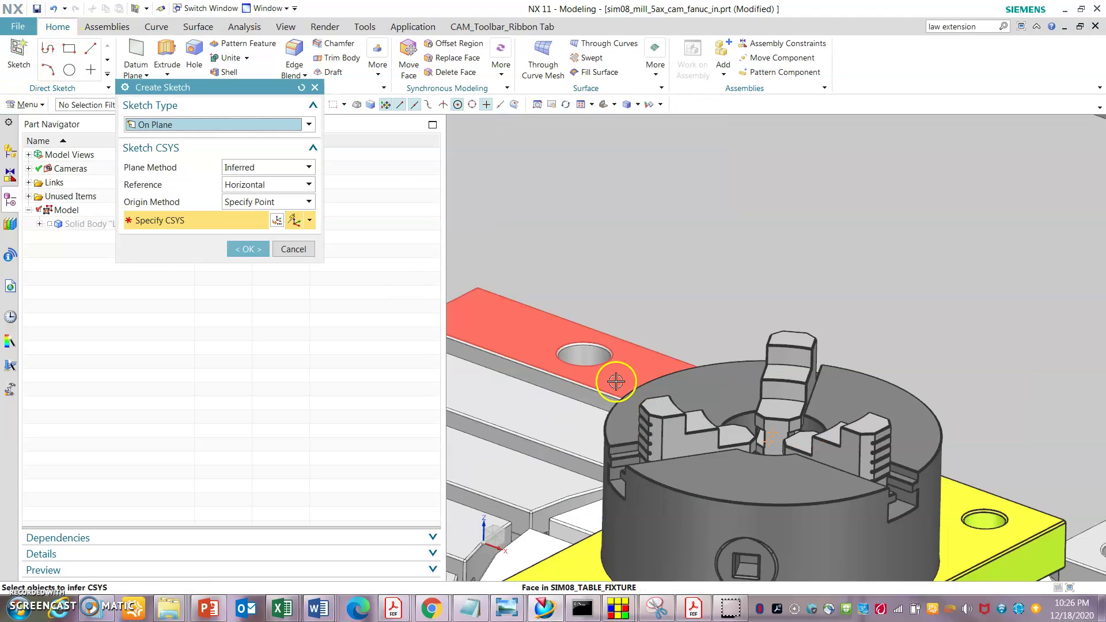
pyautogui.moveTo(217, 88)
pyautogui.mouseDown()
pyautogui.moveTo(250, 262)
pyautogui.moveTo(228, 262)
pyautogui.mouseUp()
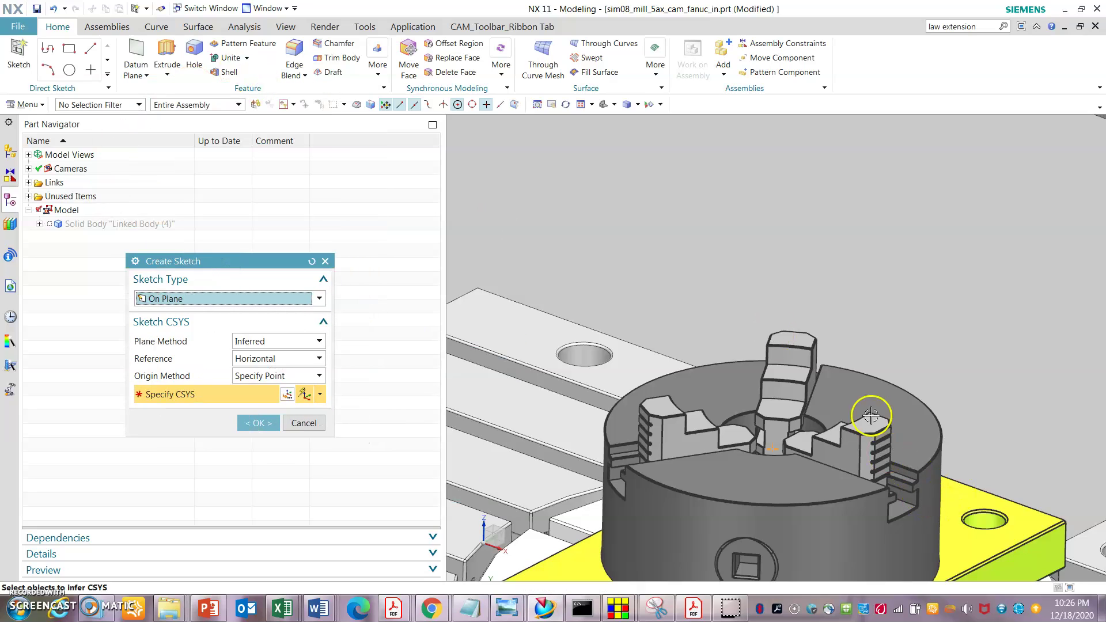
pyautogui.click(790, 370)
pyautogui.click(227, 298)
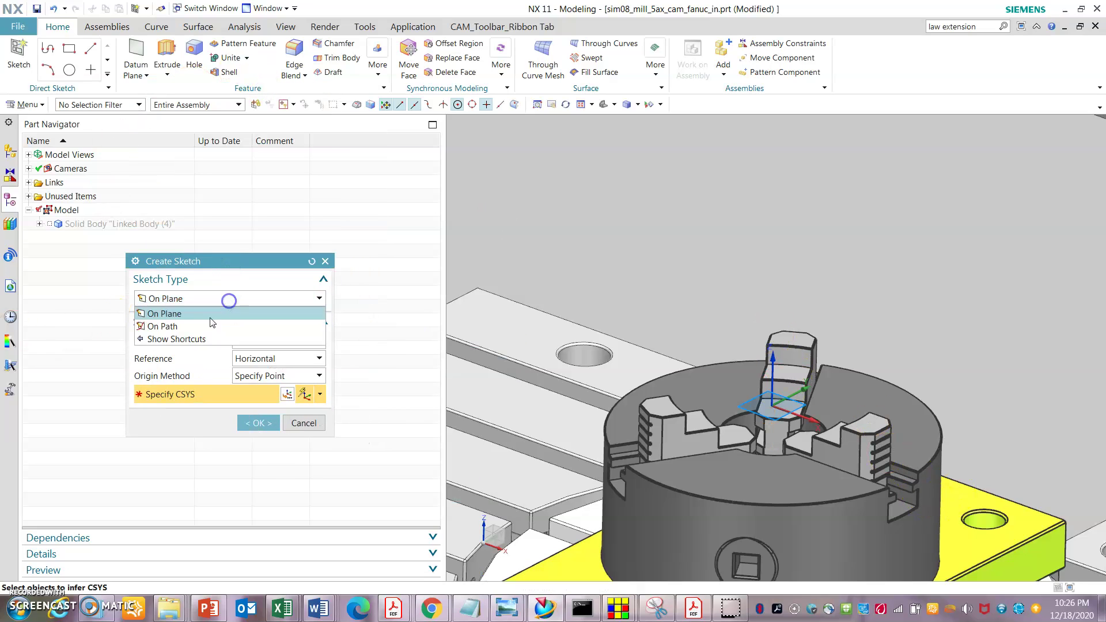
pyautogui.click(207, 313)
pyautogui.click(291, 341)
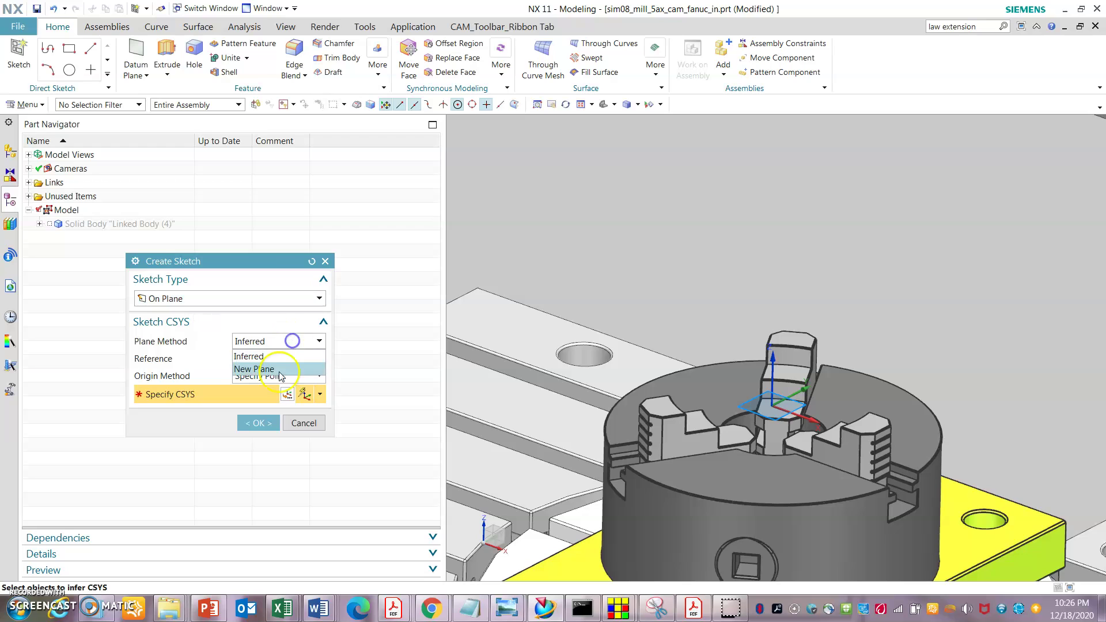
pyautogui.click(276, 359)
# Step: Try the middle step face of a chuck jaw as the sketch plane
pyautogui.scroll(5, 766, 373)
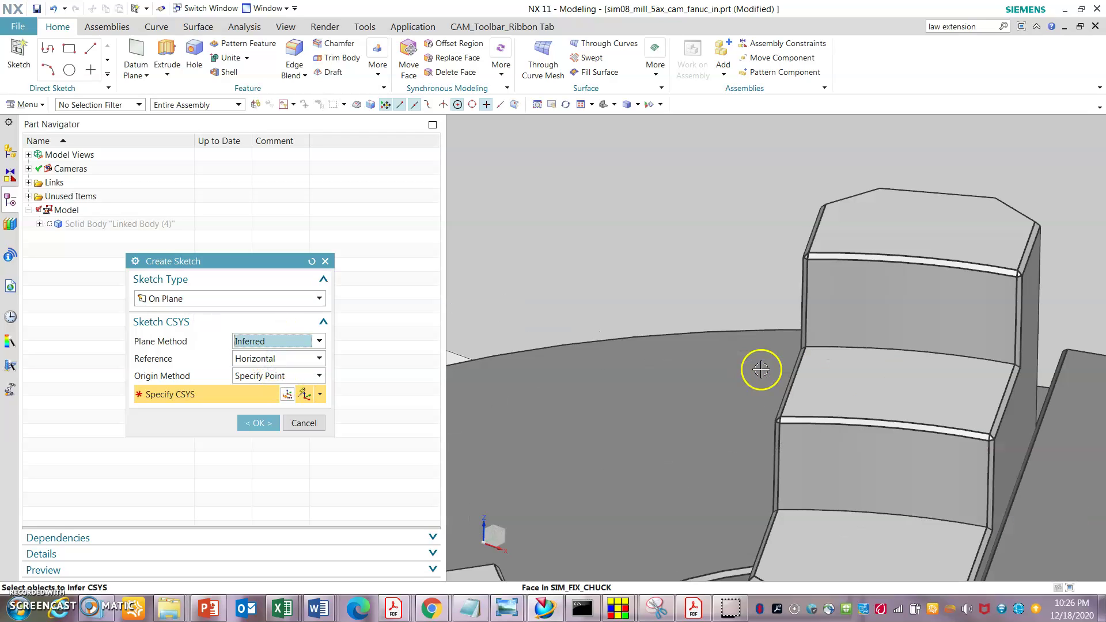
pyautogui.click(830, 383)
pyautogui.scroll(-3, 716, 249)
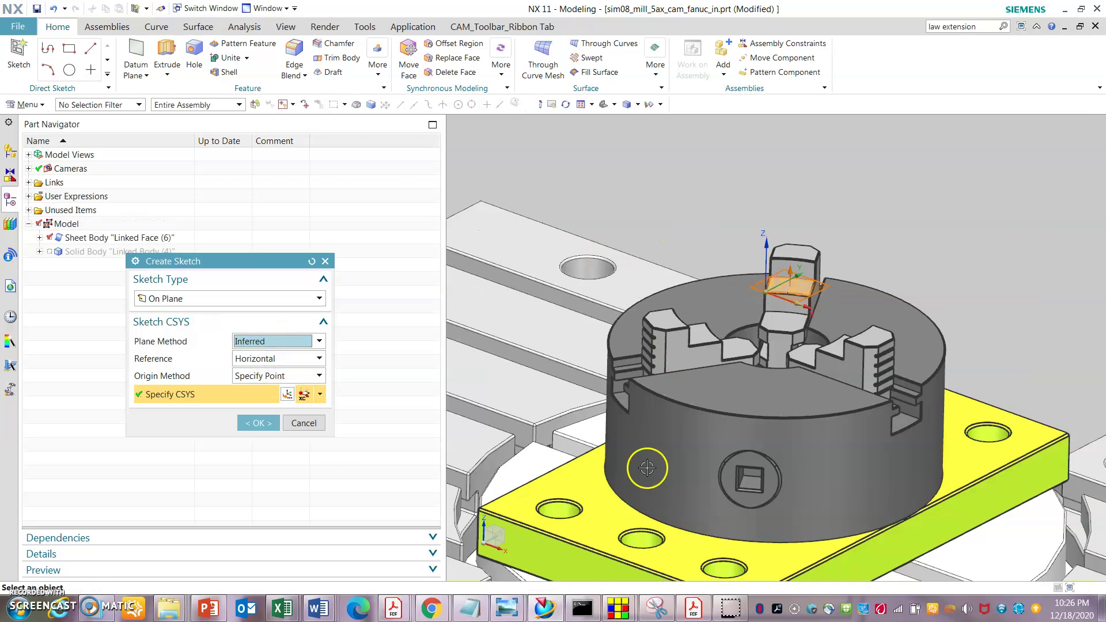
pyautogui.moveTo(676, 283); pyautogui.dragTo(725, 371, button='middle')
pyautogui.scroll(4, 725, 371)
pyautogui.scroll(1, 725, 371)
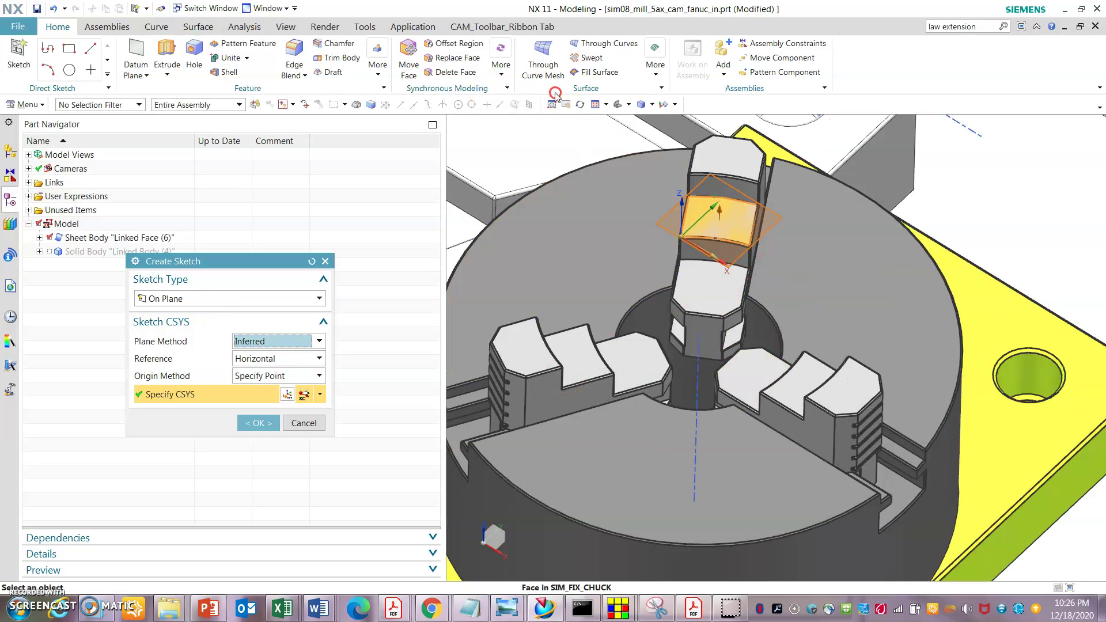
# Step: Reset the sketch coordinate system to inferred selection and create the sketch on the chuck body's flat top face
pyautogui.click(323, 394)
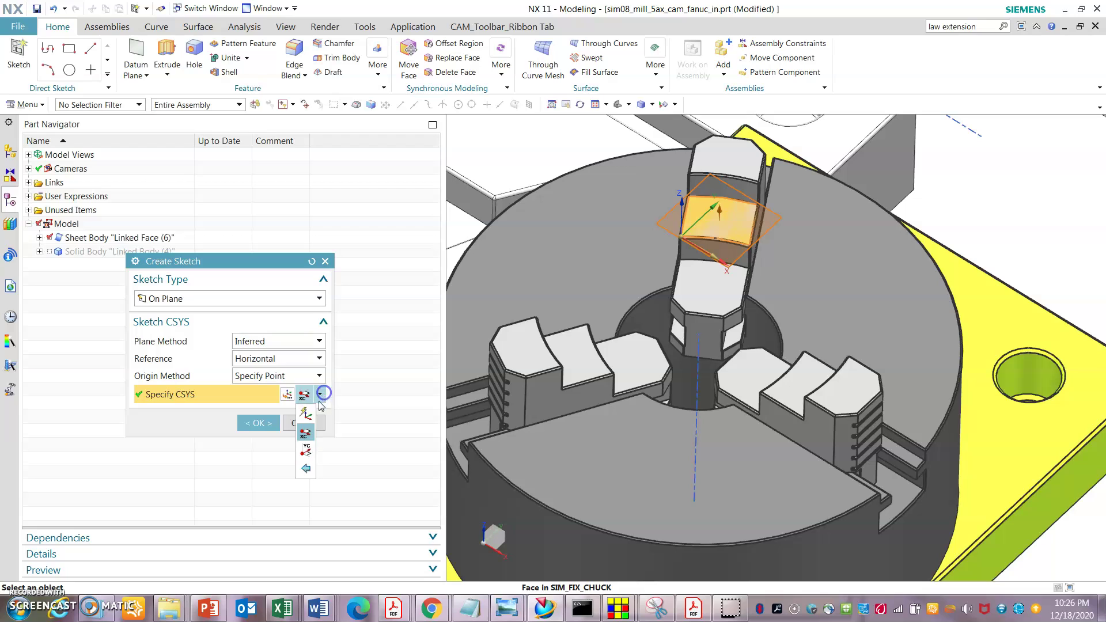
pyautogui.click(305, 414)
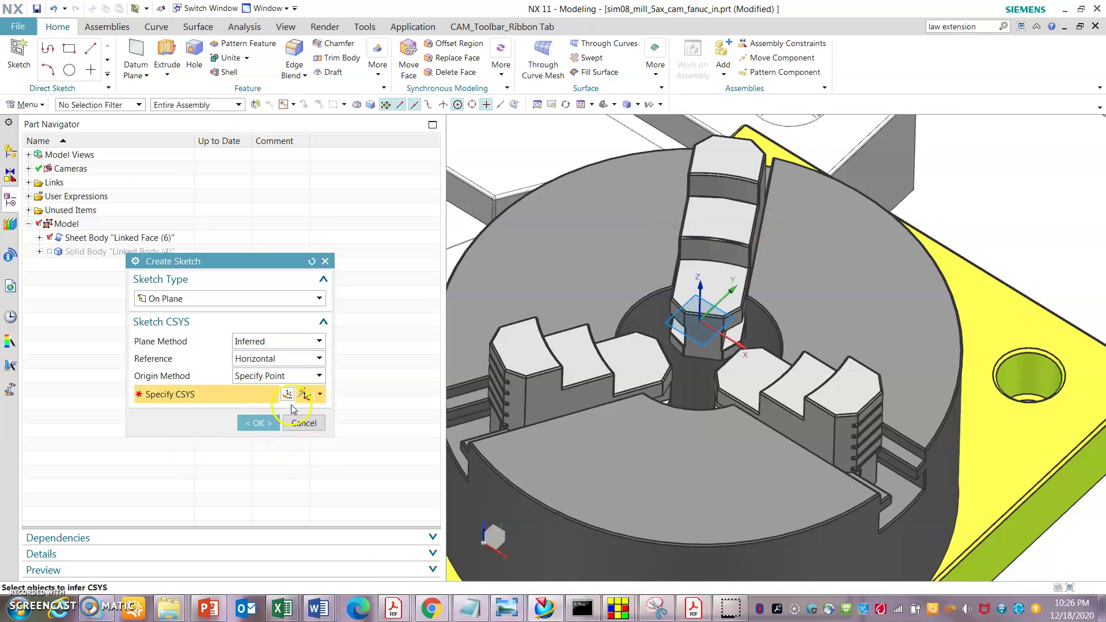
pyautogui.scroll(-3, 835, 306)
pyautogui.moveTo(731, 326); pyautogui.dragTo(733, 329, button='middle')
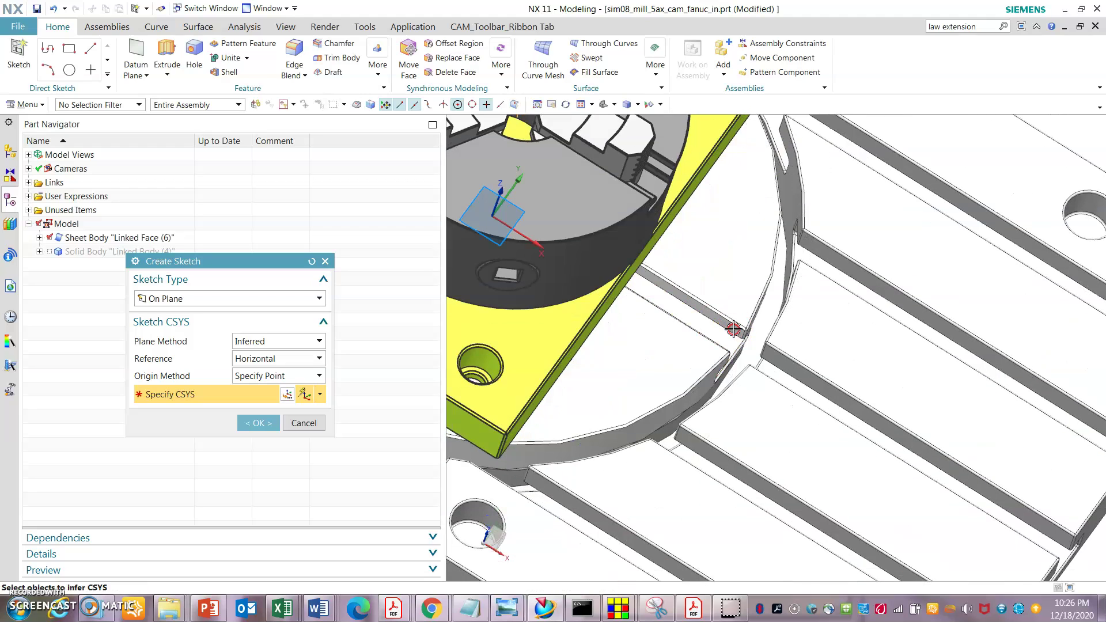
pyautogui.scroll(-4, 734, 328)
pyautogui.scroll(5, 579, 147)
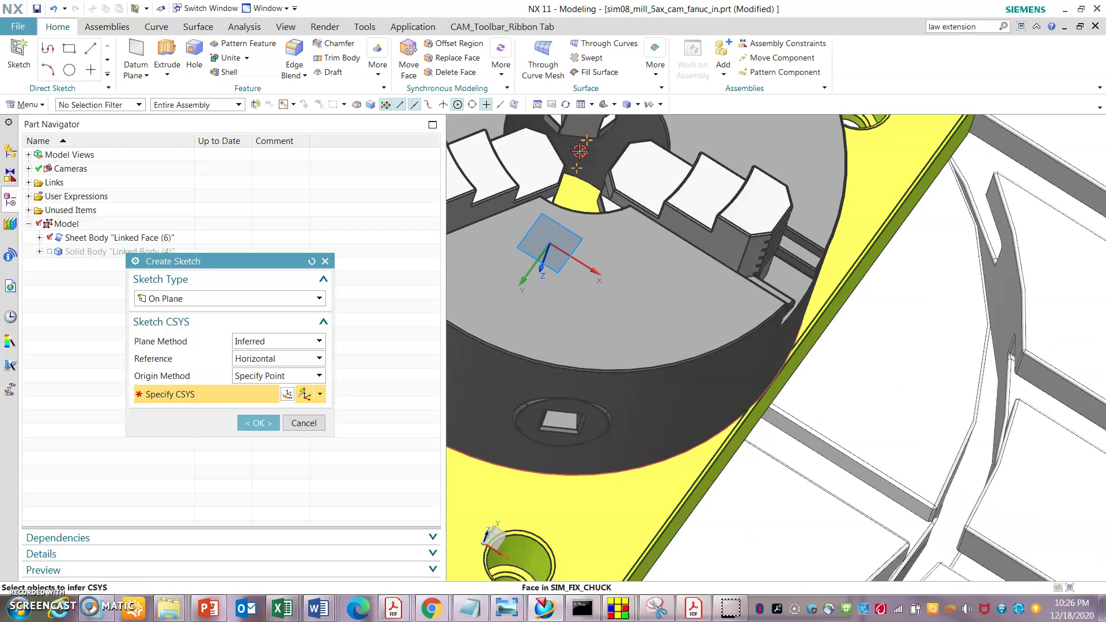
pyautogui.click(735, 313)
pyautogui.scroll(-5, 749, 314)
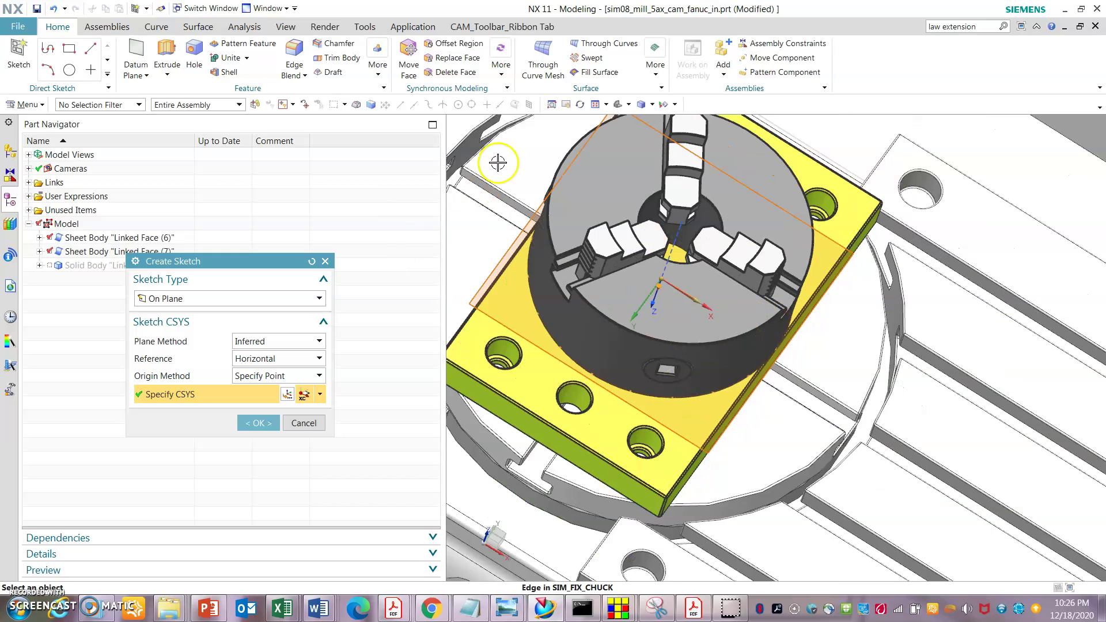
pyautogui.click(668, 320)
pyautogui.click(265, 380)
pyautogui.click(265, 424)
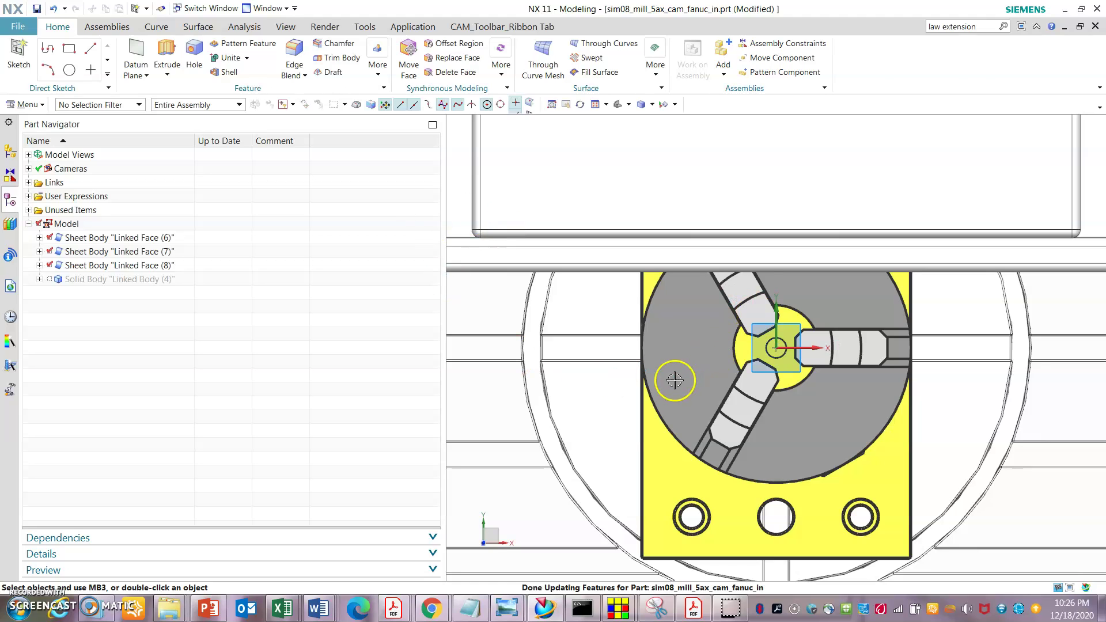
# Step: Draw a circle about 2.55 in in diameter centred on the chuck's axis and finish the sketch
pyautogui.scroll(-1, 580, 477)
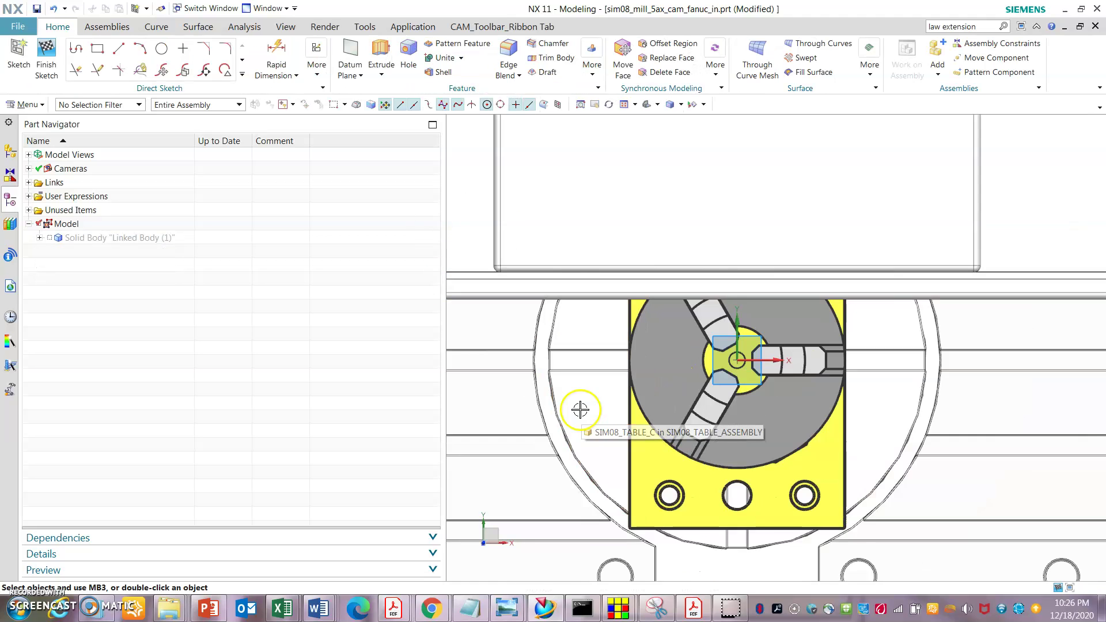
pyautogui.click(161, 49)
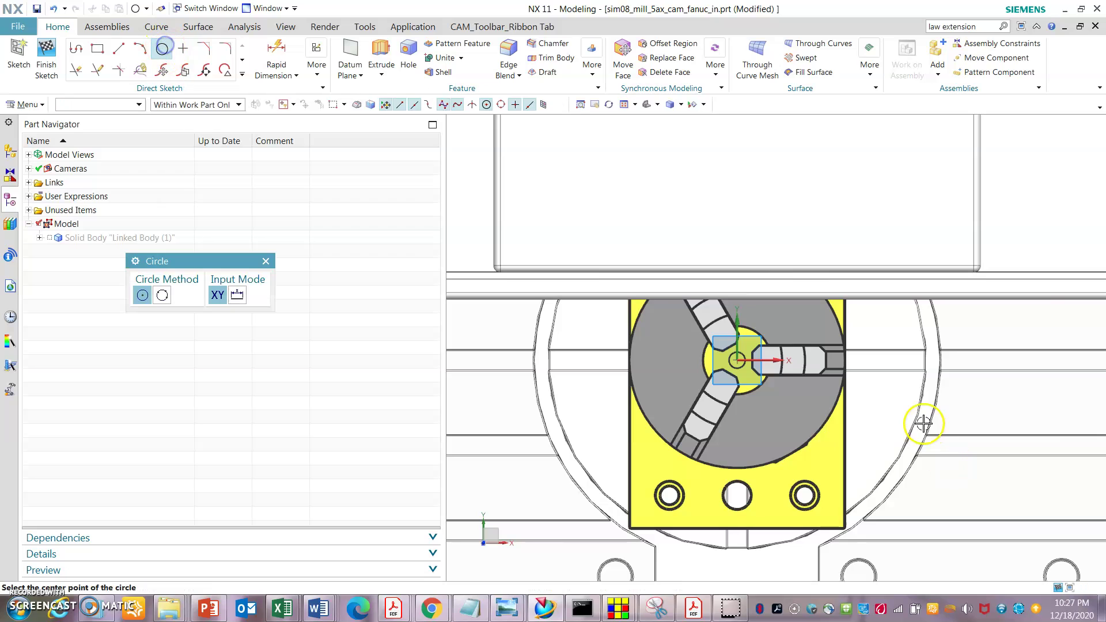
pyautogui.click(739, 361)
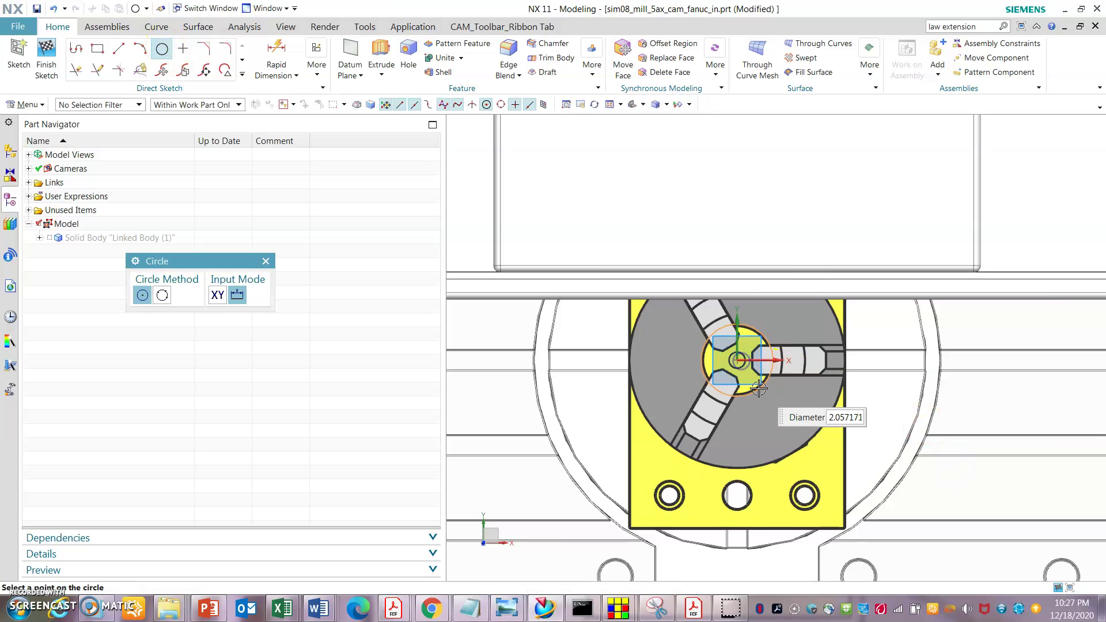
pyautogui.scroll(3, 755, 387)
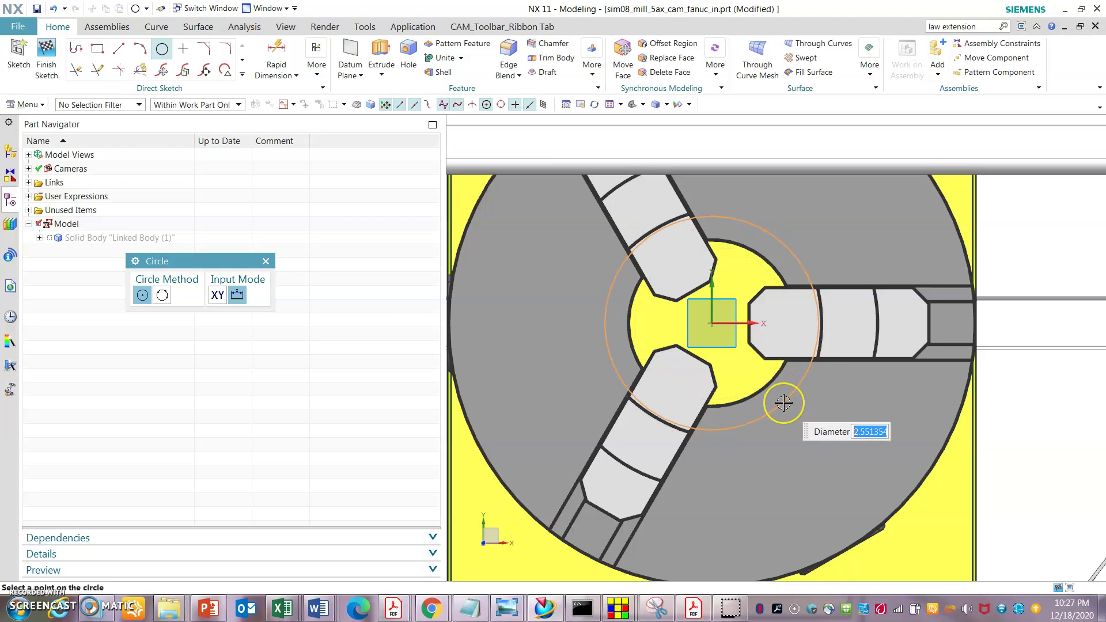
pyautogui.click(628, 270)
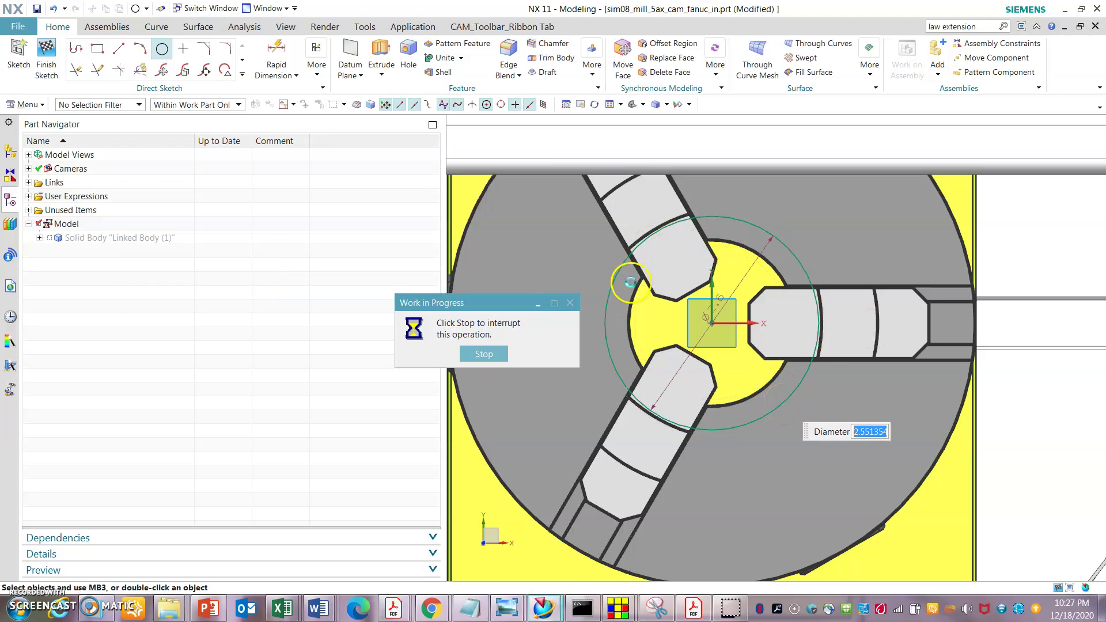
pyautogui.click(47, 69)
# Step: Extrude the circle upward 4.4 in as a separate solid with Boolean set to None
pyautogui.moveTo(490, 370); pyautogui.dragTo(618, 344, button='middle')
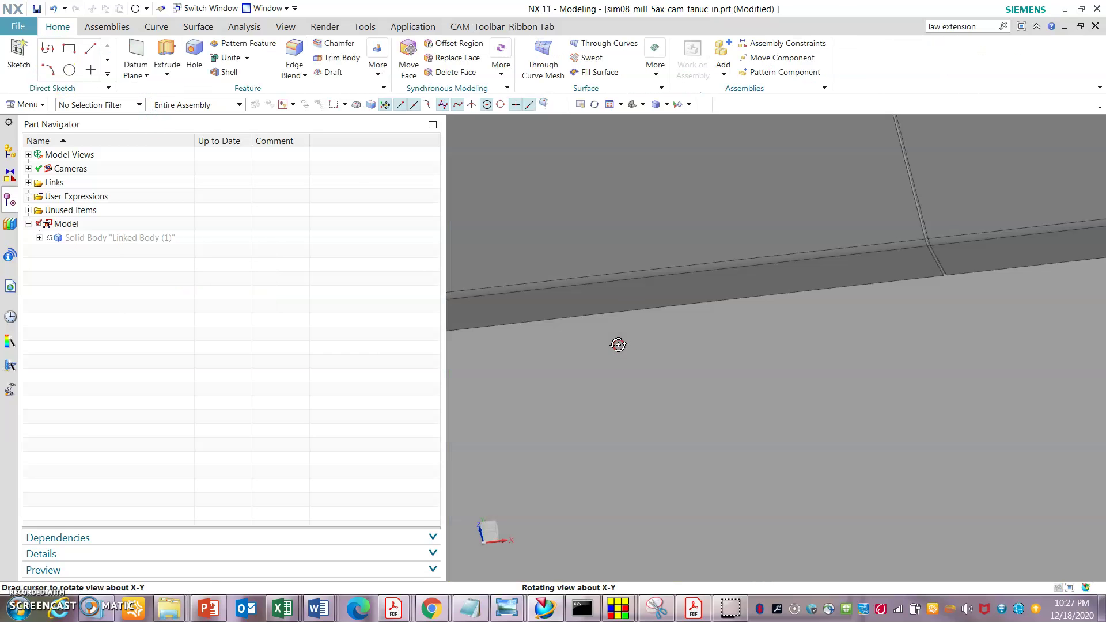
pyautogui.scroll(-5, 689, 392)
pyautogui.scroll(5, 717, 506)
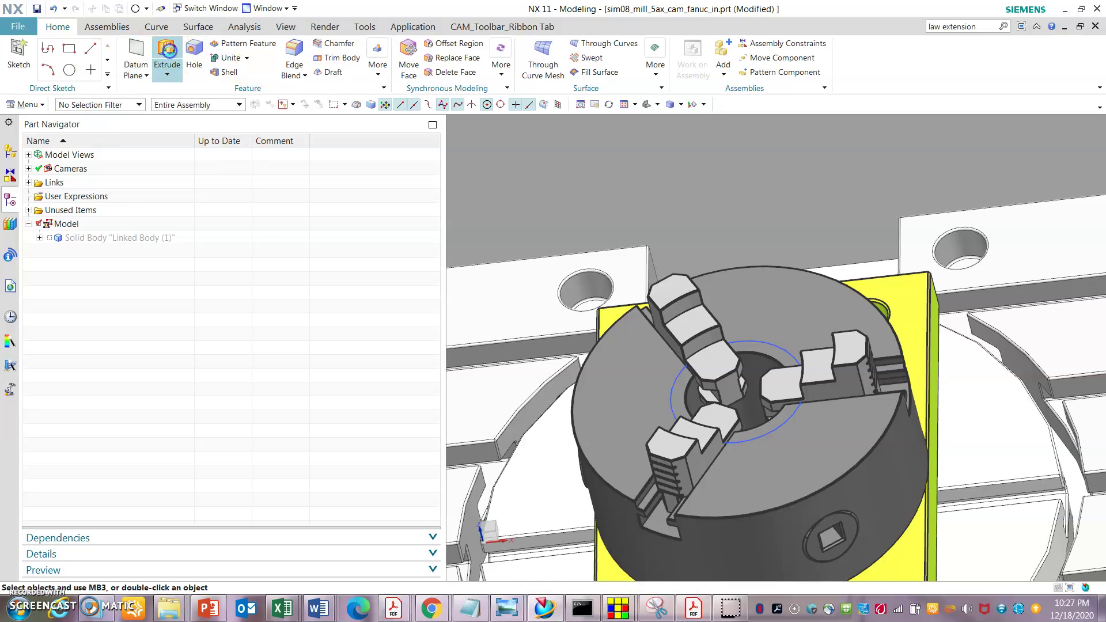
pyautogui.click(765, 343)
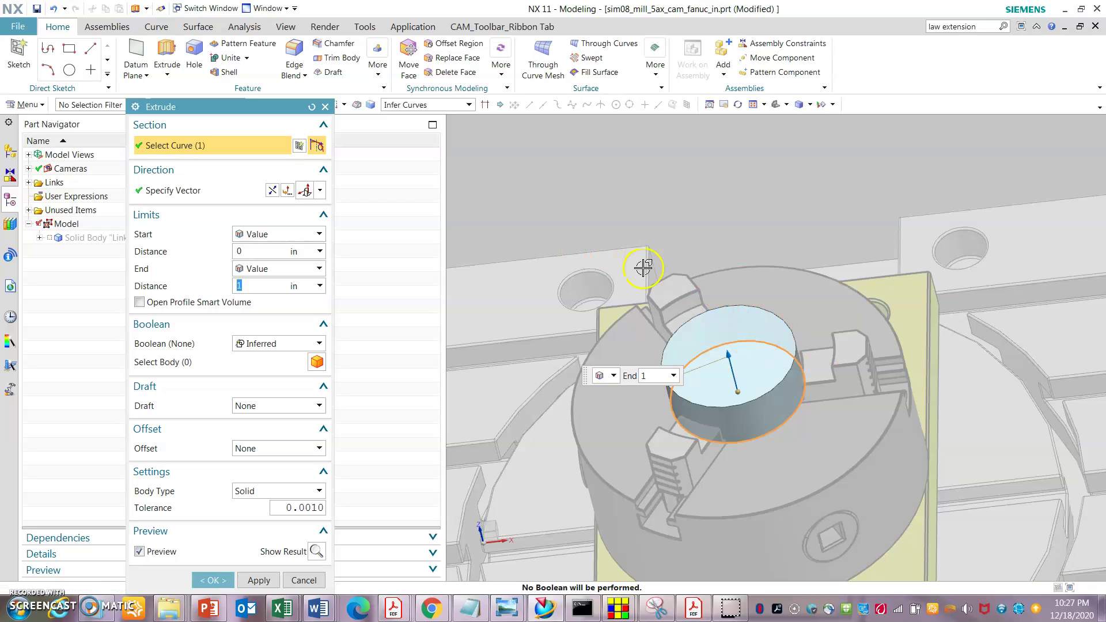
pyautogui.moveTo(695, 242)
pyautogui.mouseDown()
pyautogui.moveTo(689, 228)
pyautogui.moveTo(694, 248)
pyautogui.moveTo(687, 237)
pyautogui.mouseUp()
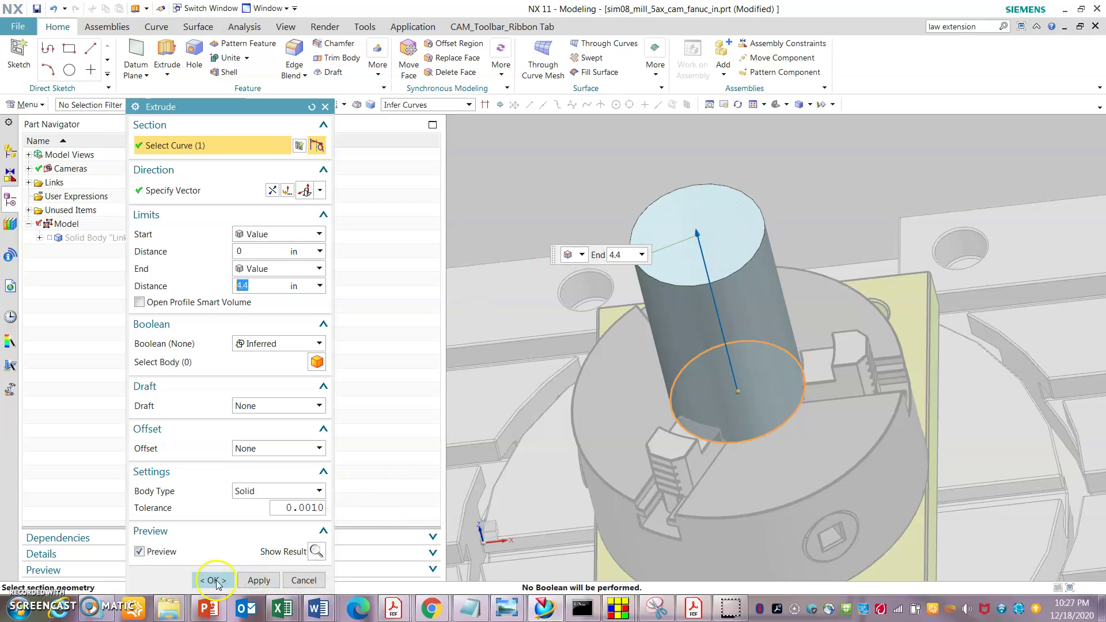
pyautogui.click(293, 363)
pyautogui.click(288, 344)
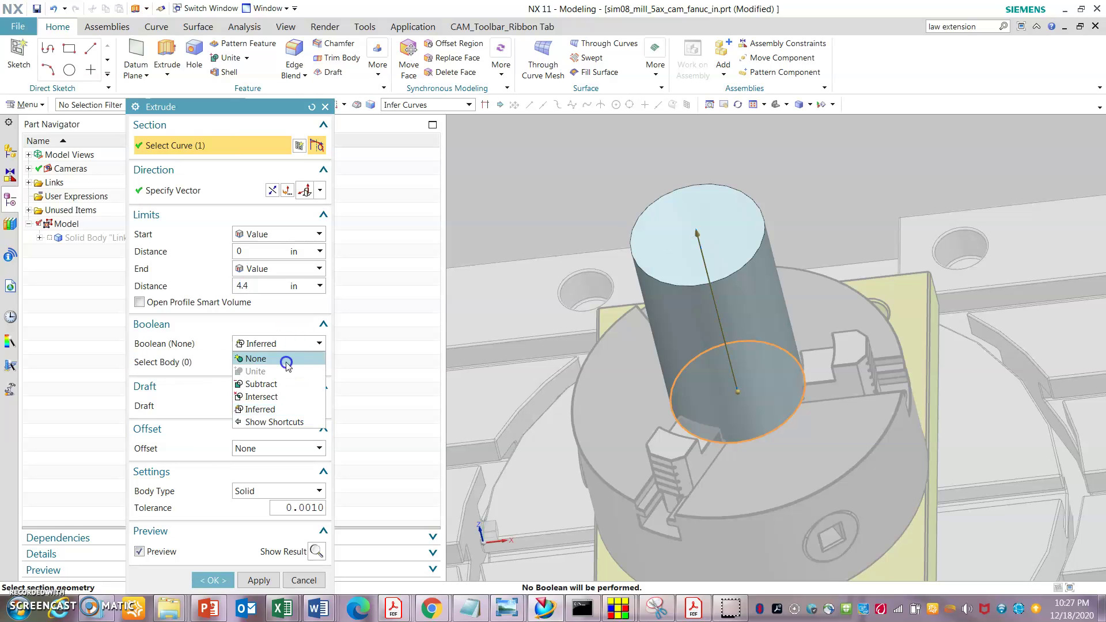
pyautogui.click(287, 360)
pyautogui.click(218, 561)
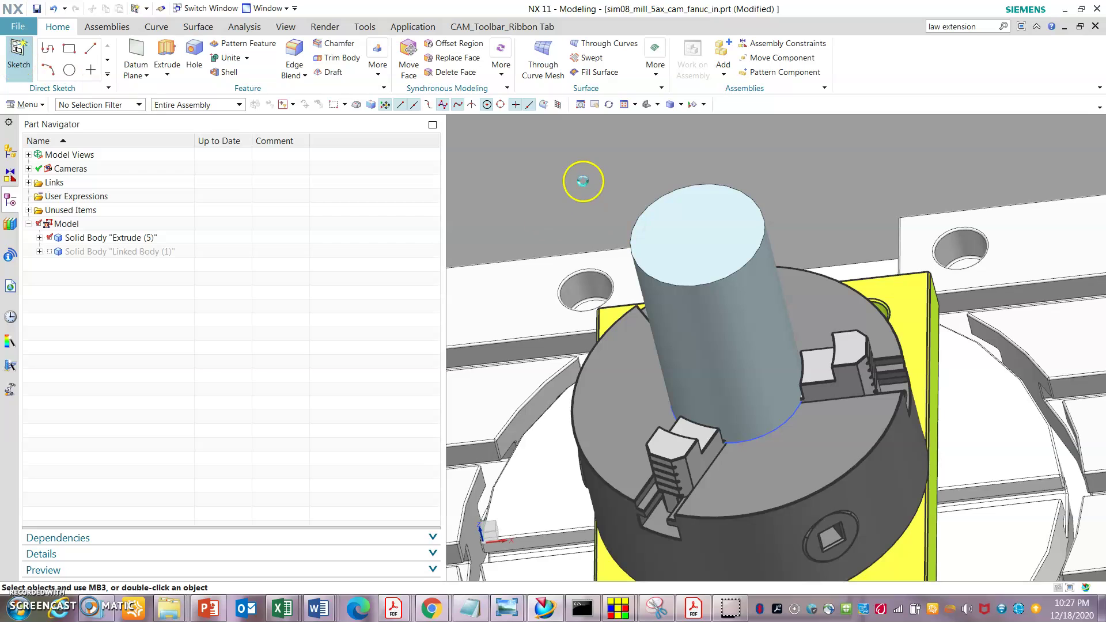
# Step: Sketch a hexagon with 1 in inscribed radius and about 302° rotation, centred on the cylinder's top face
pyautogui.click(729, 244)
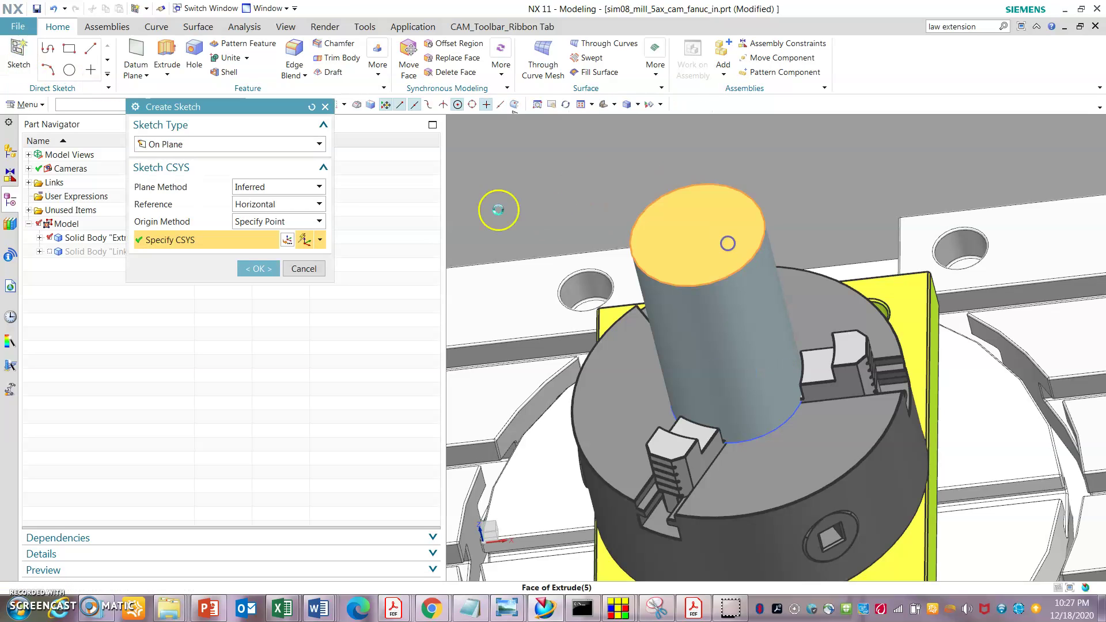
pyautogui.click(258, 269)
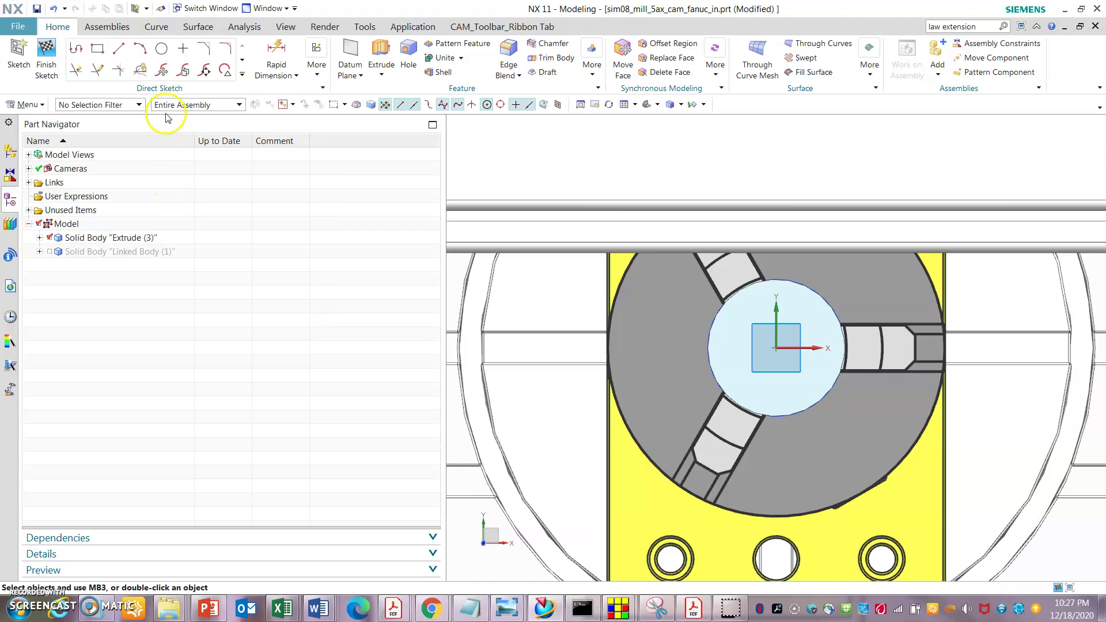
pyautogui.click(243, 60)
pyautogui.click(140, 70)
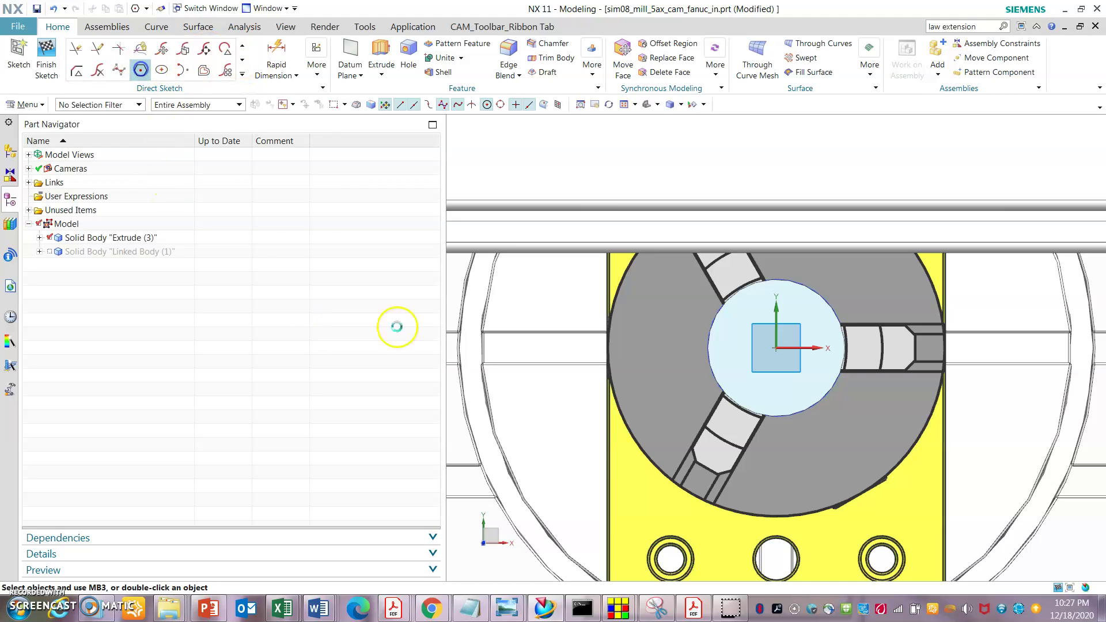
pyautogui.click(776, 348)
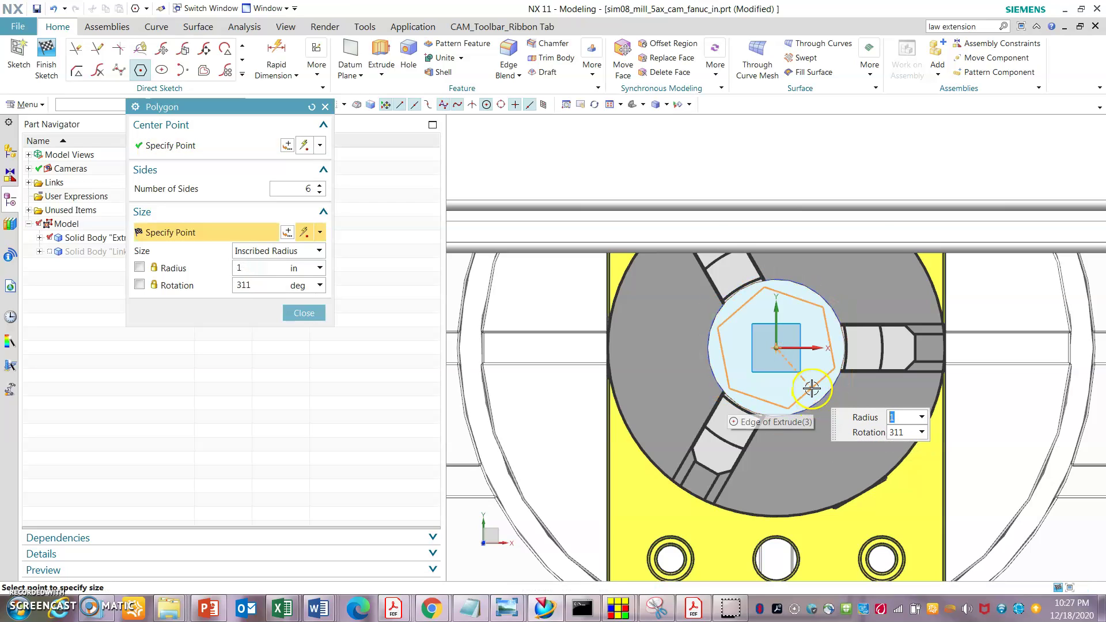
pyautogui.scroll(3, 809, 391)
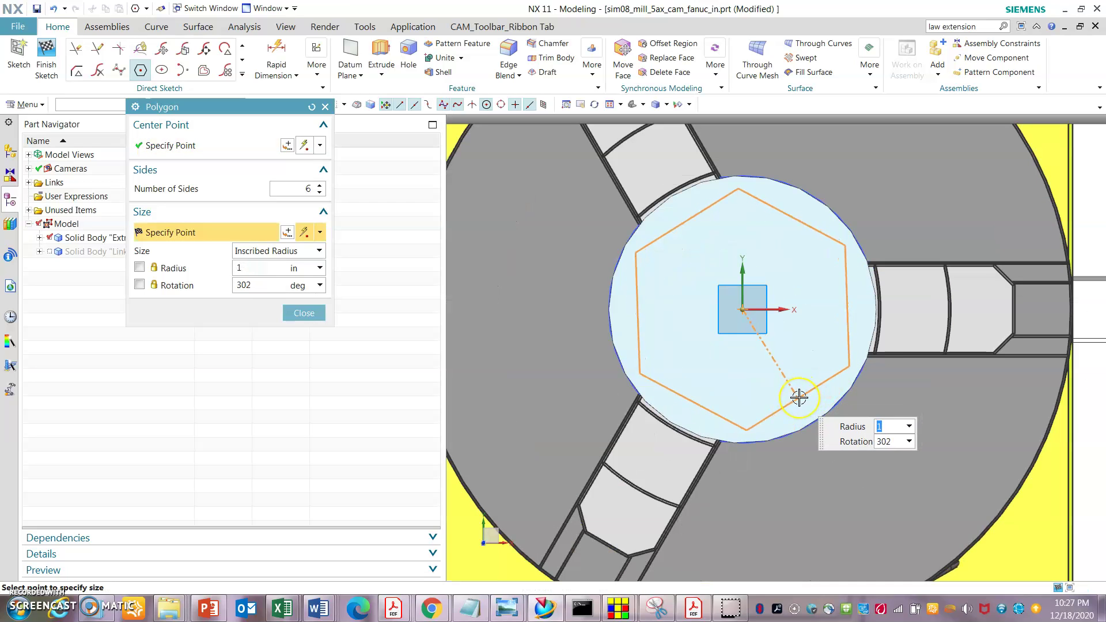
pyautogui.press('Return')
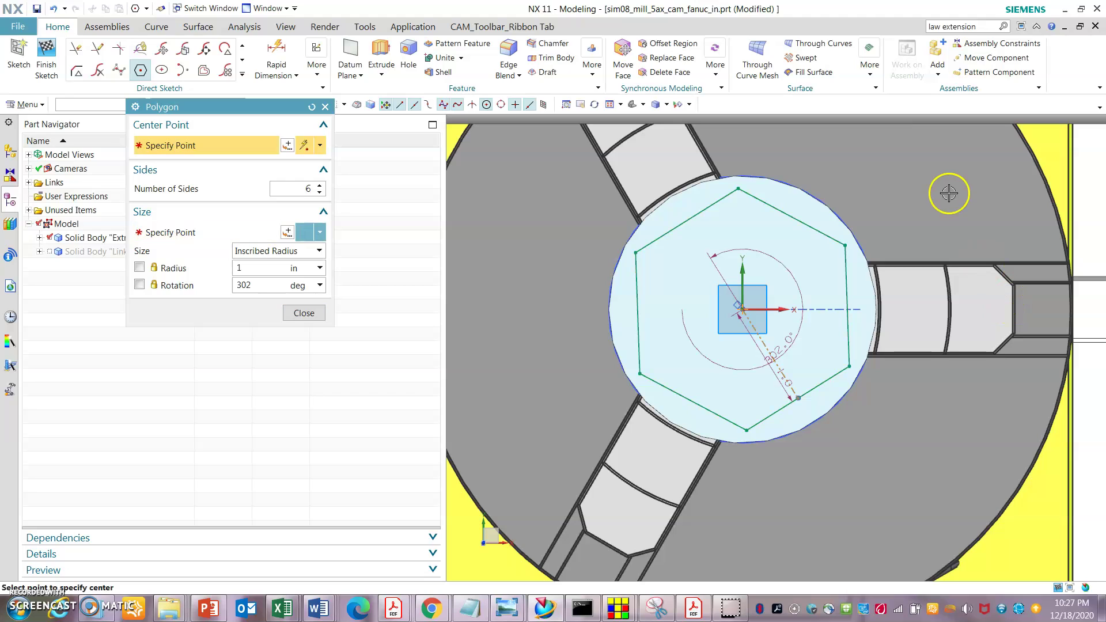
# Step: Draw a larger concentric hexagon outside the cylinder's edge, rotated about 303°, and finish the sketch
pyautogui.click(744, 326)
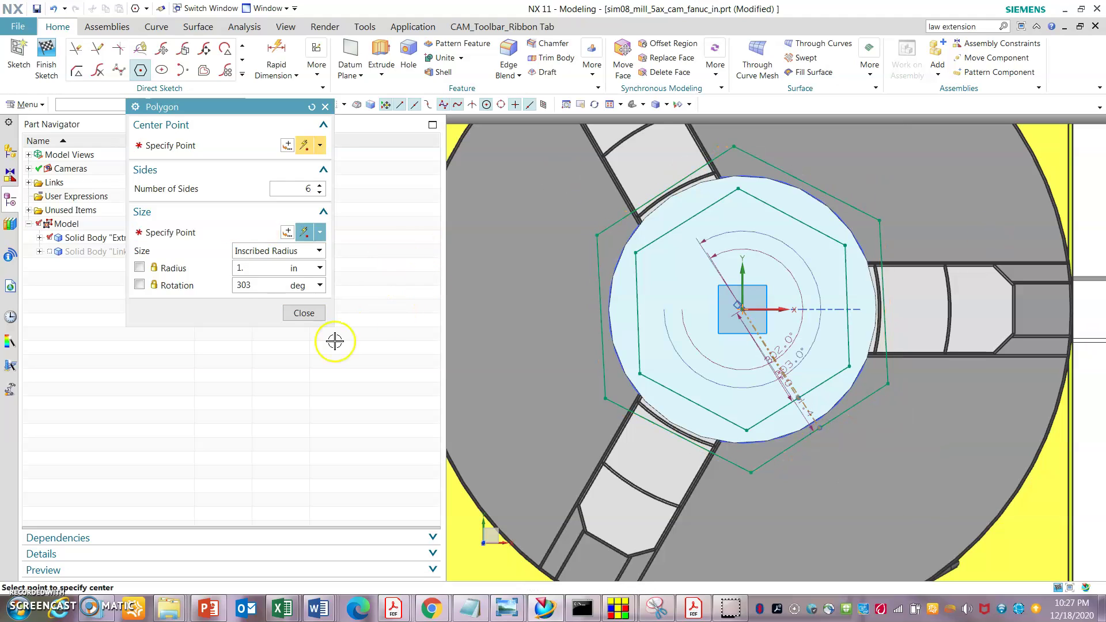
pyautogui.click(304, 312)
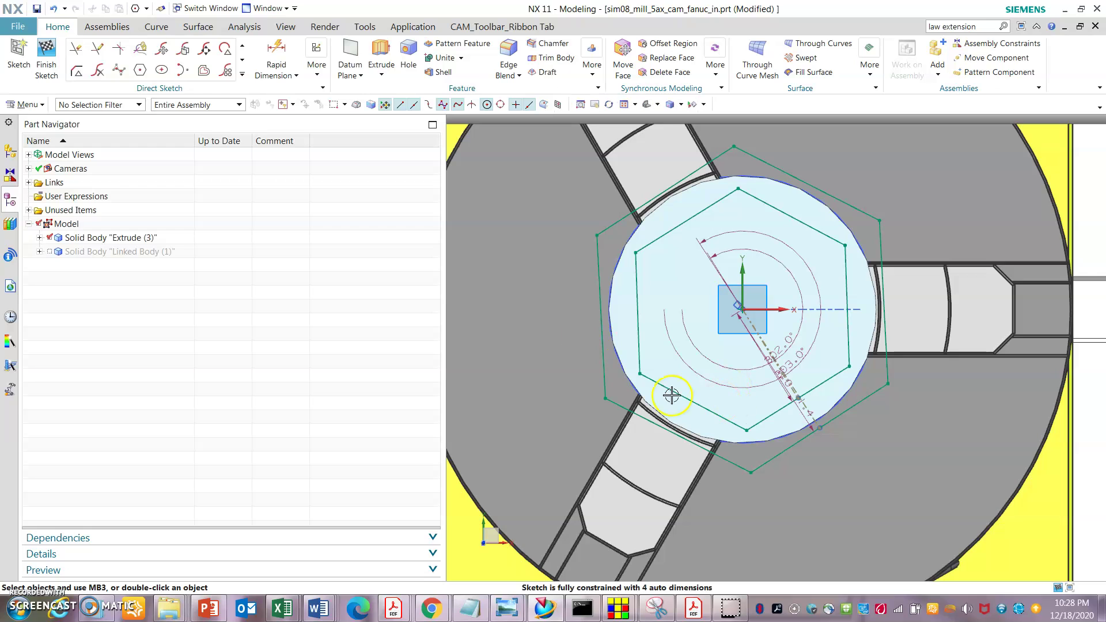
pyautogui.click(47, 69)
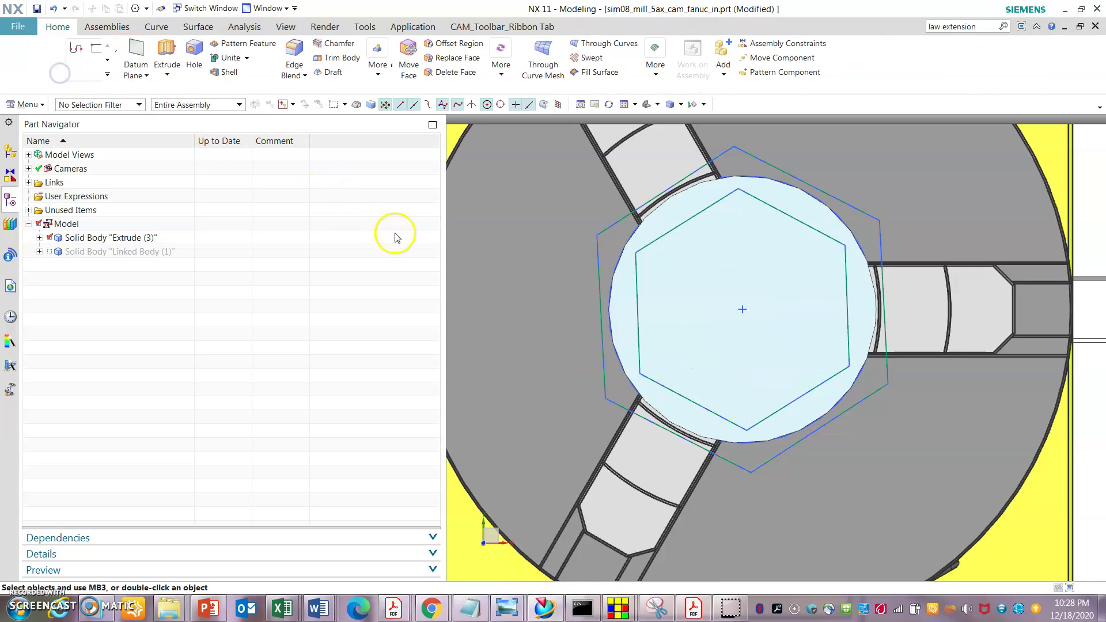
# Step: Set up an extrusion of both hexagons with the direction reversed down into the cylinder and an end distance of 1.7 in
pyautogui.click(167, 74)
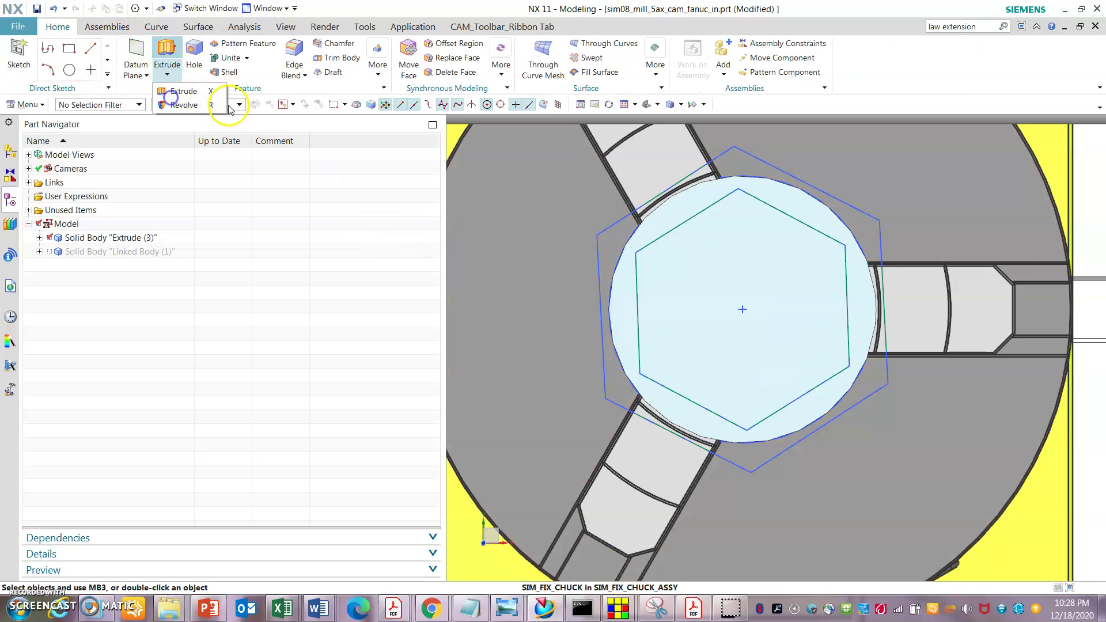
pyautogui.click(184, 91)
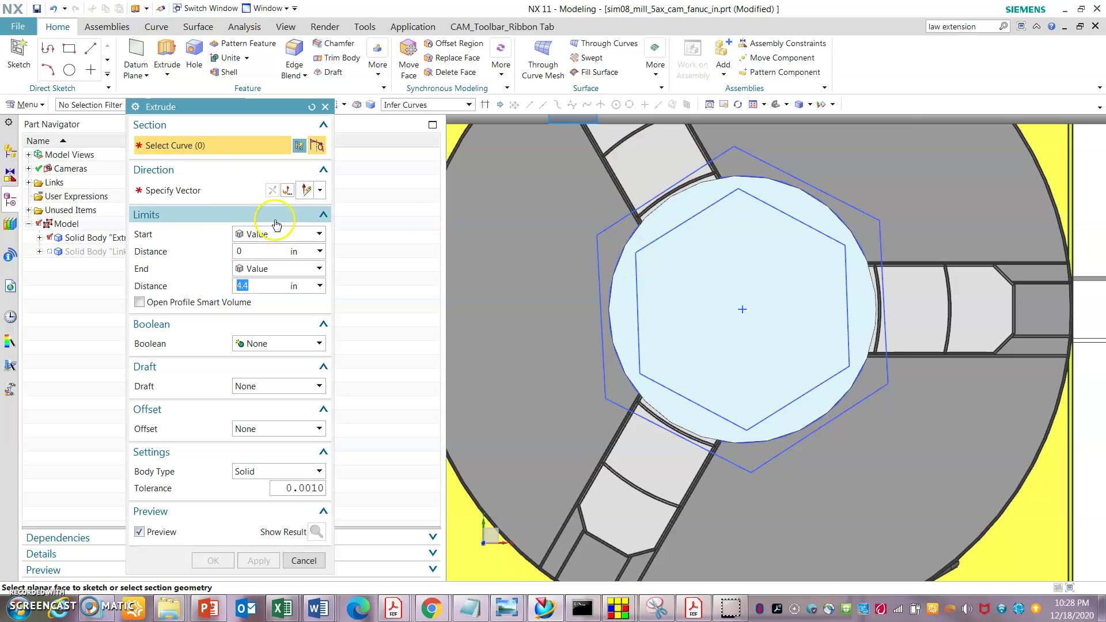
pyautogui.click(666, 186)
pyautogui.scroll(-2, 802, 383)
pyautogui.moveTo(747, 405); pyautogui.dragTo(780, 198, button='middle')
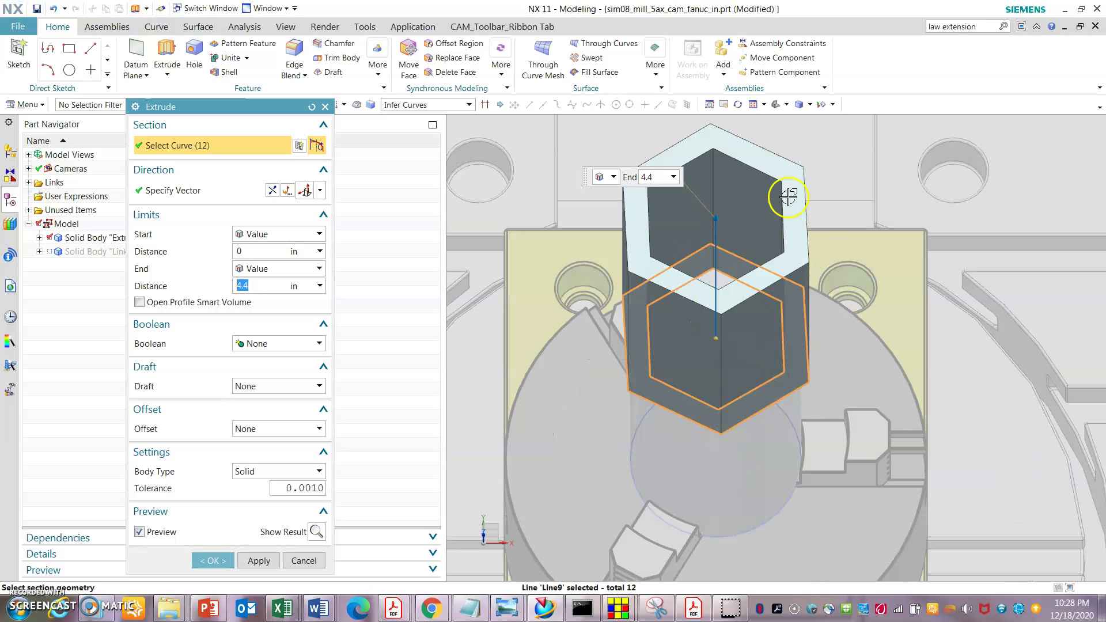
pyautogui.click(271, 190)
pyautogui.moveTo(717, 456); pyautogui.dragTo(718, 384)
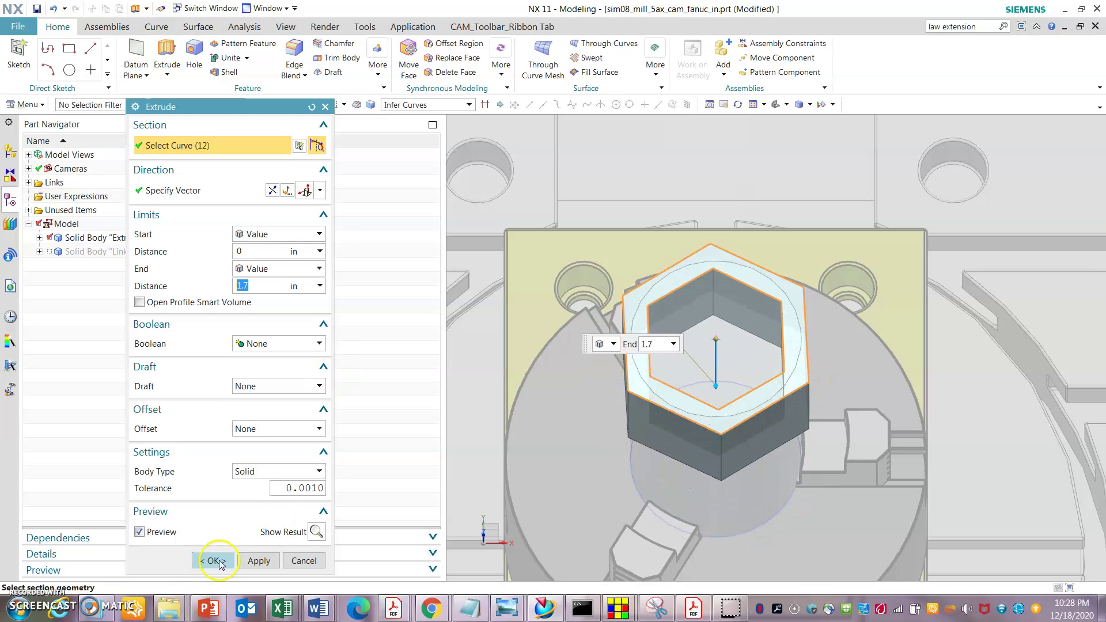
# Step: Set the extrusion's Boolean to Subtract, preview the result on the cylinder and create the cut
pyautogui.click(303, 344)
pyautogui.click(279, 383)
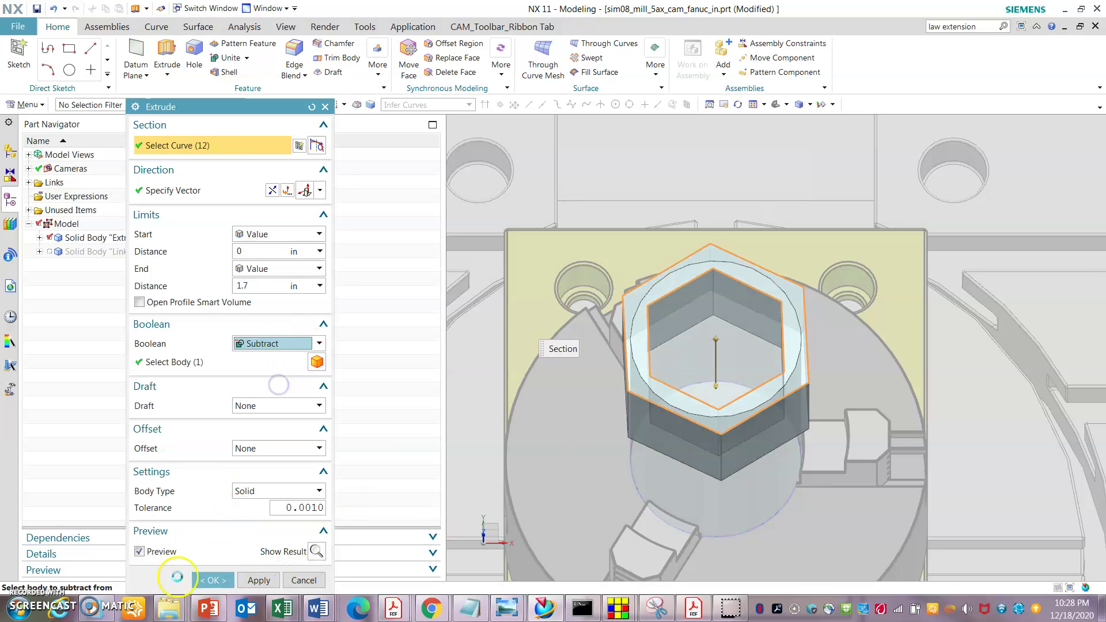
pyautogui.click(314, 553)
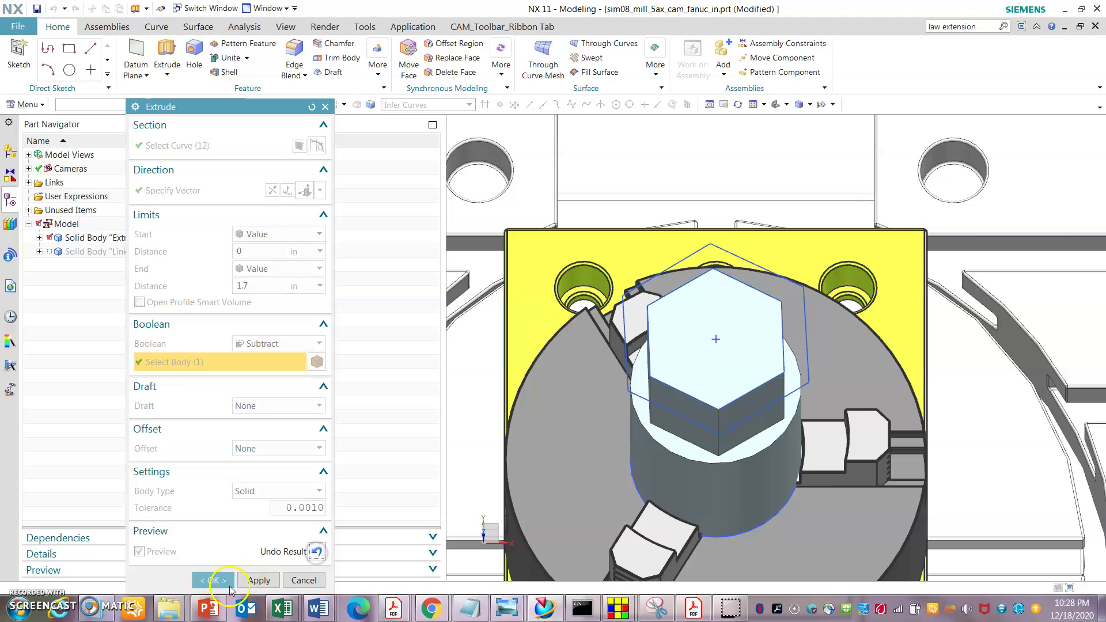
pyautogui.moveTo(624, 403); pyautogui.dragTo(668, 302, button='middle')
pyautogui.scroll(5, 667, 303)
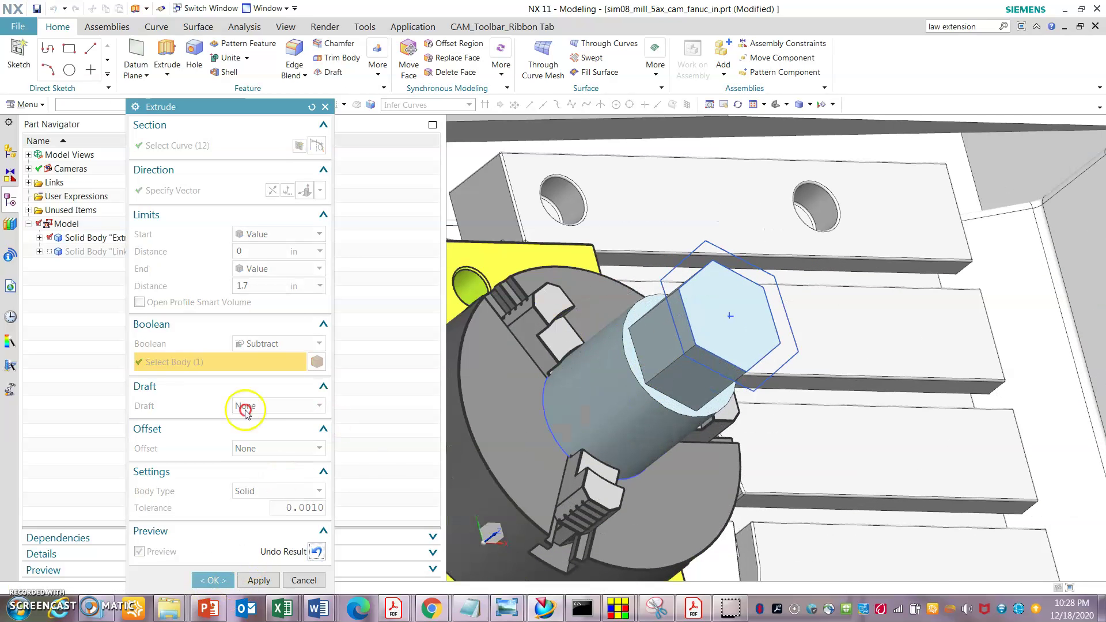
pyautogui.click(210, 579)
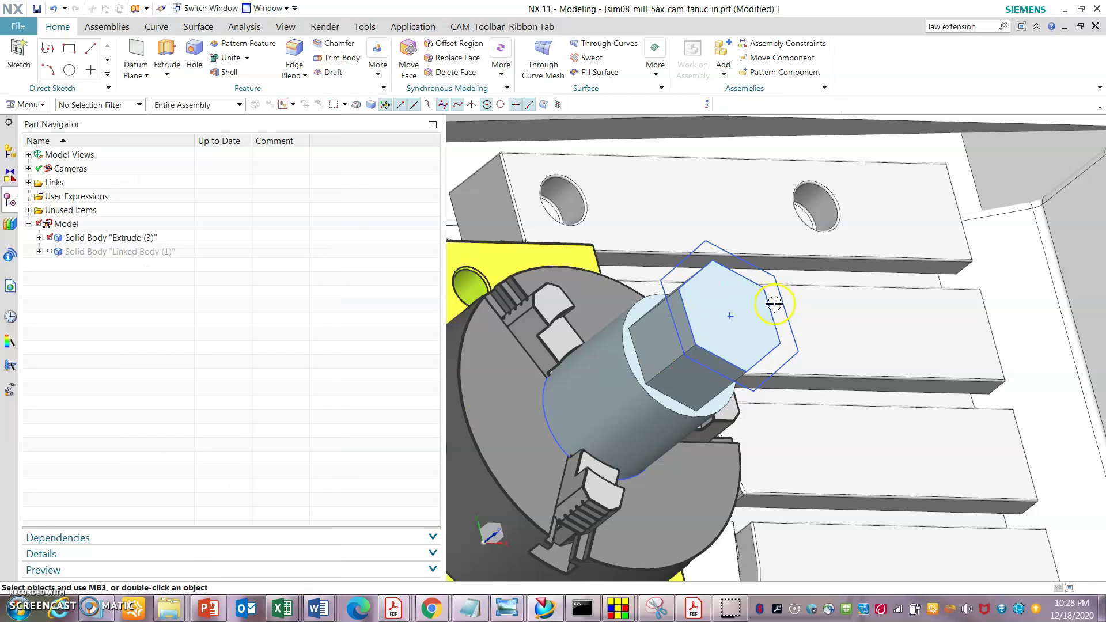
# Step: Inspect the hexagonal end and expand the linked body, unused items and links in the model tree to examine them
pyautogui.scroll(3, 679, 272)
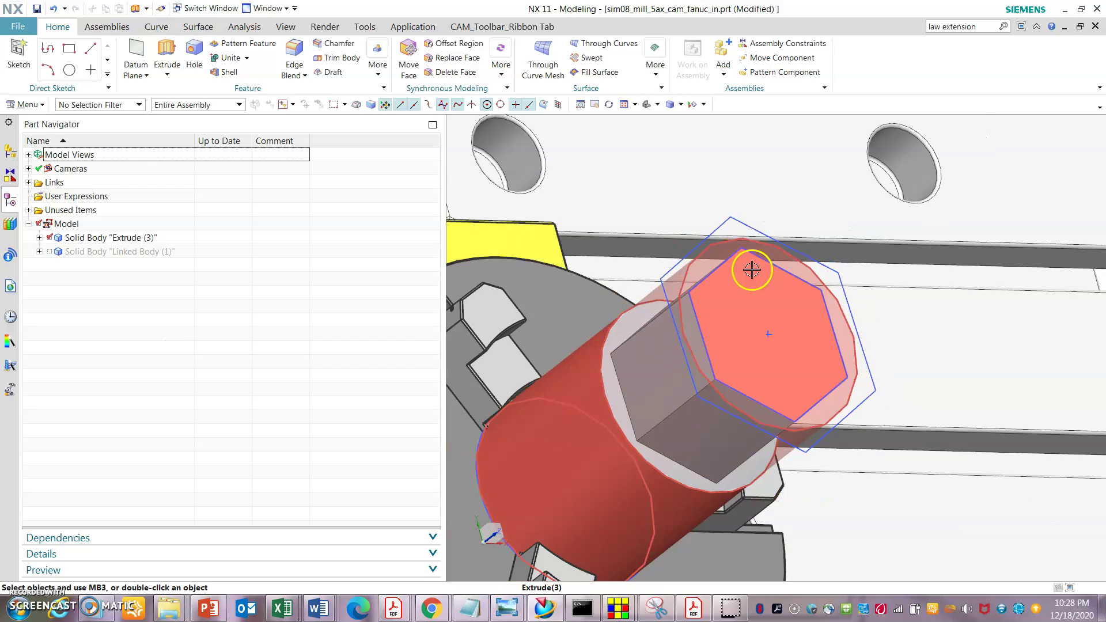
pyautogui.rightClick(111, 345)
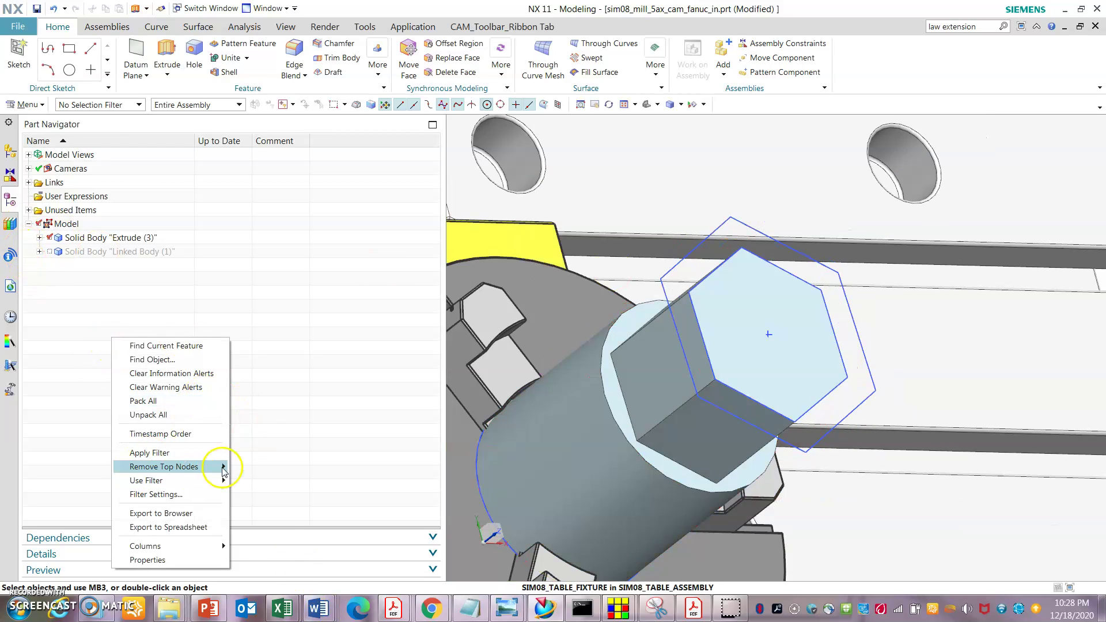
pyautogui.click(232, 266)
pyautogui.click(38, 252)
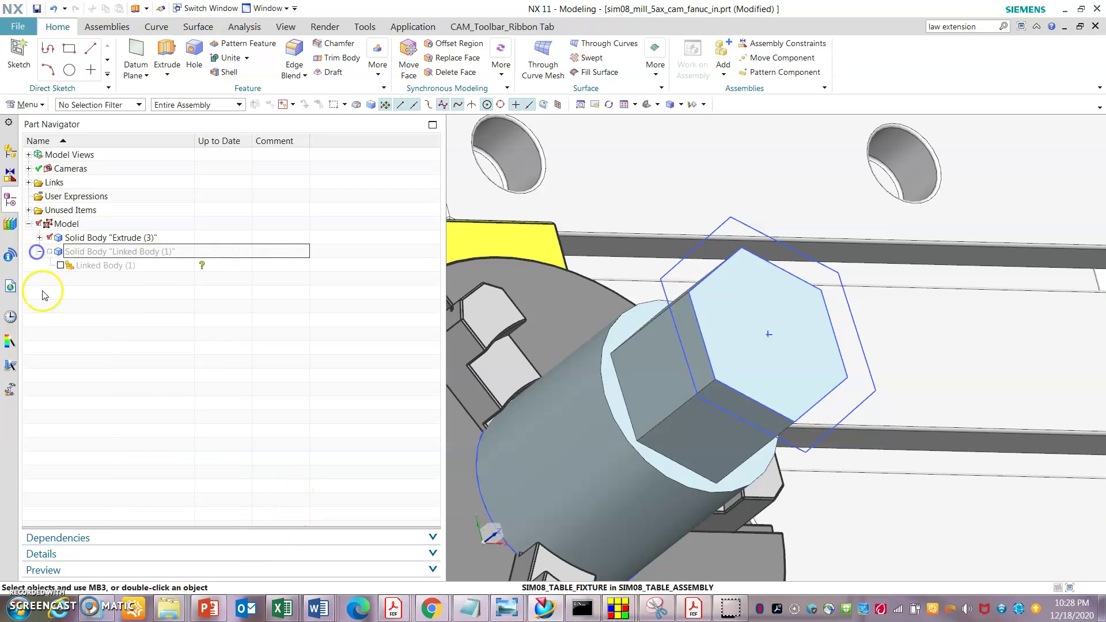
pyautogui.scroll(-2, 731, 324)
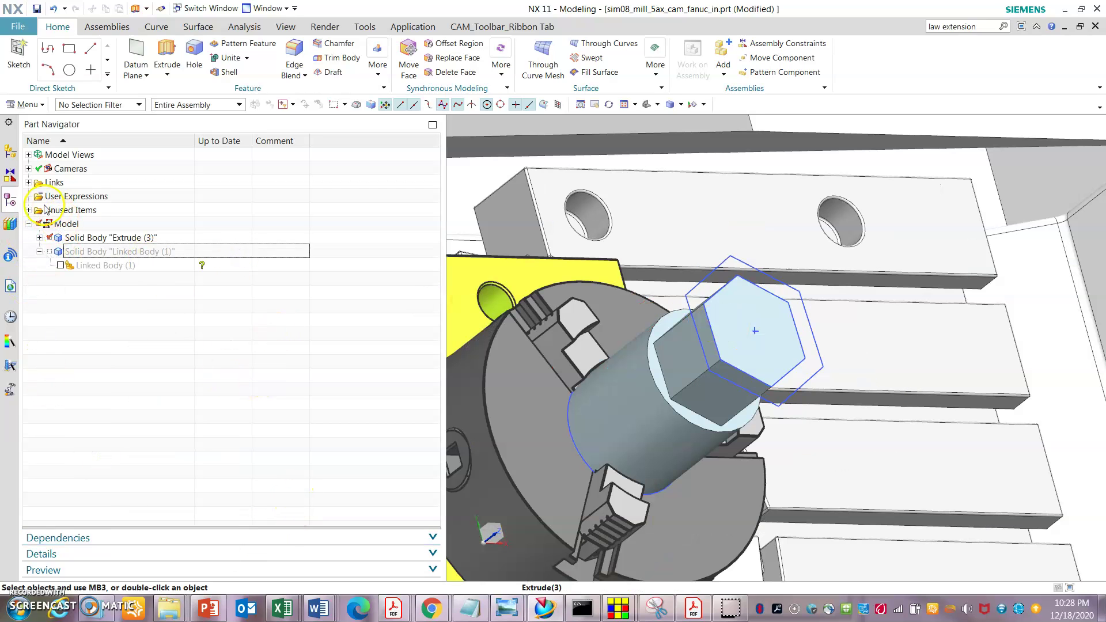
pyautogui.click(28, 211)
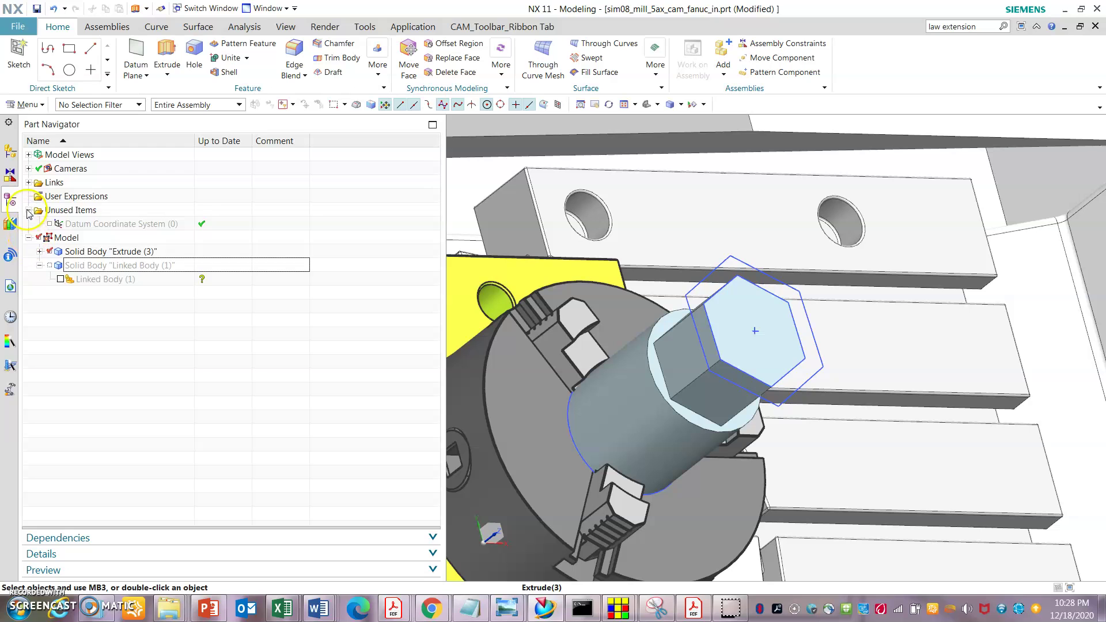
pyautogui.click(28, 183)
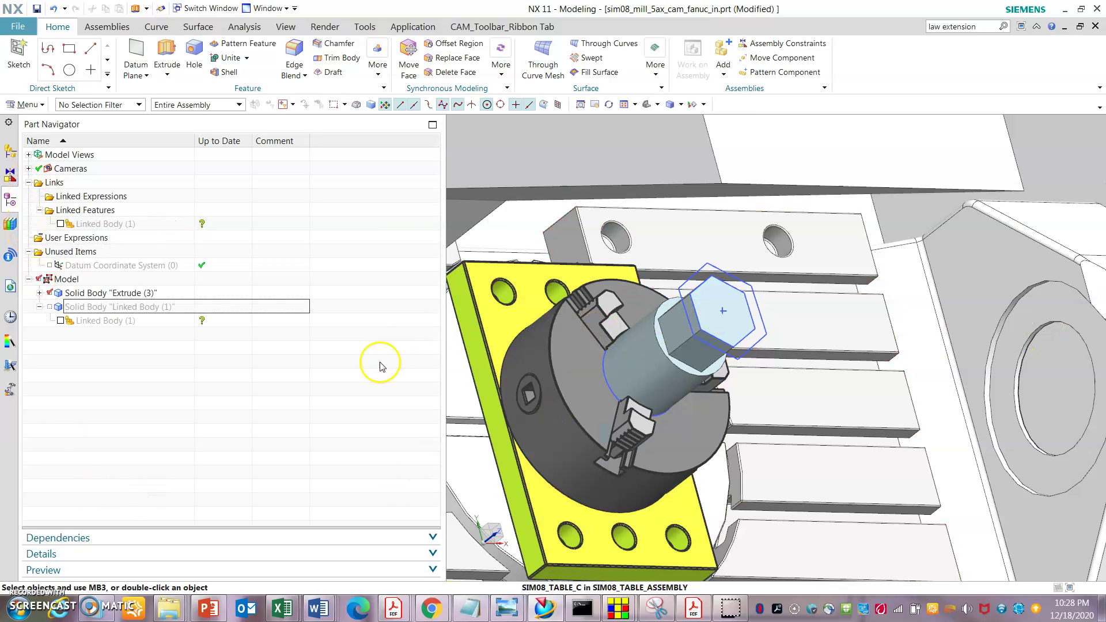
# Step: Create a sketch on a side flat of the hexagonal end and hide the sim08_mill_5ax component to expose the workpiece
pyautogui.moveTo(665, 378); pyautogui.dragTo(652, 396, button='middle')
pyautogui.scroll(5, 653, 397)
pyautogui.scroll(-5, 669, 280)
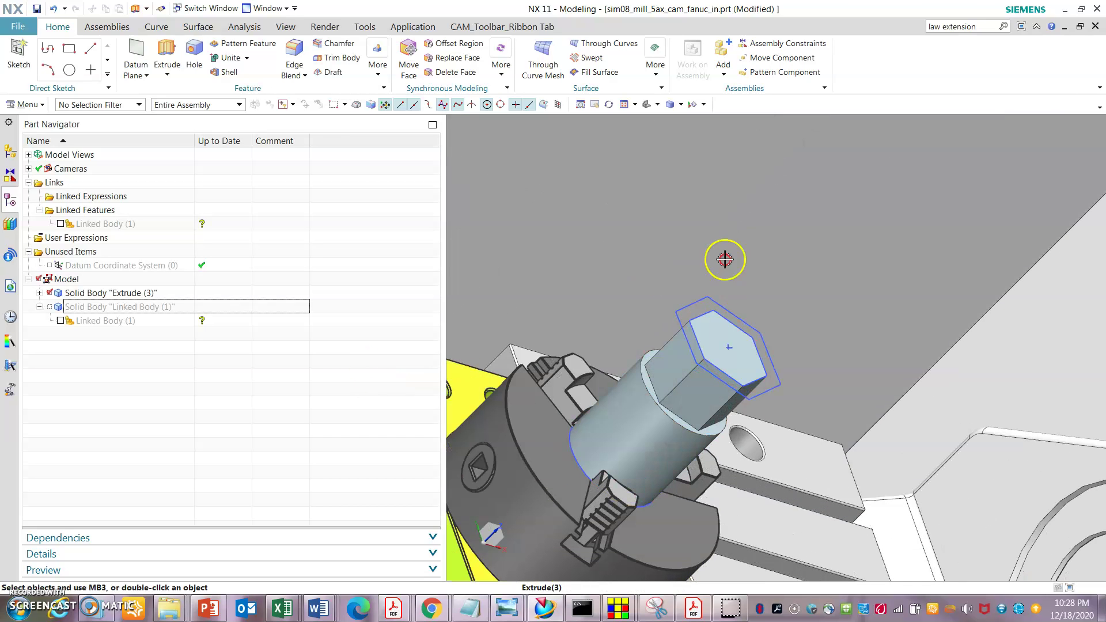
pyautogui.scroll(-1, 654, 358)
pyautogui.click(18, 55)
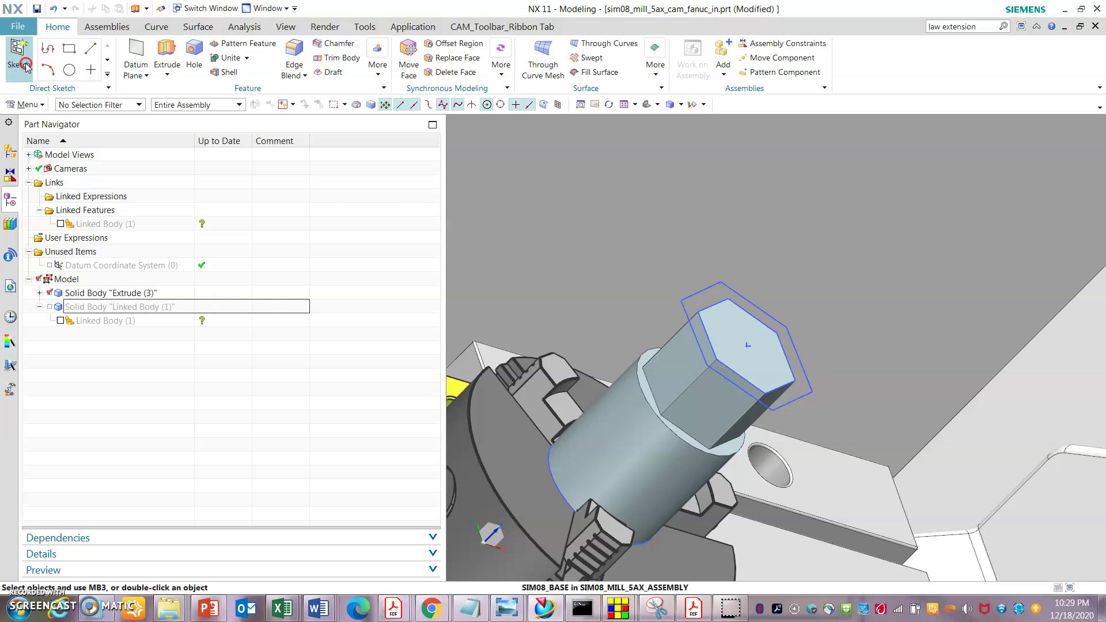
pyautogui.click(663, 367)
pyautogui.click(258, 276)
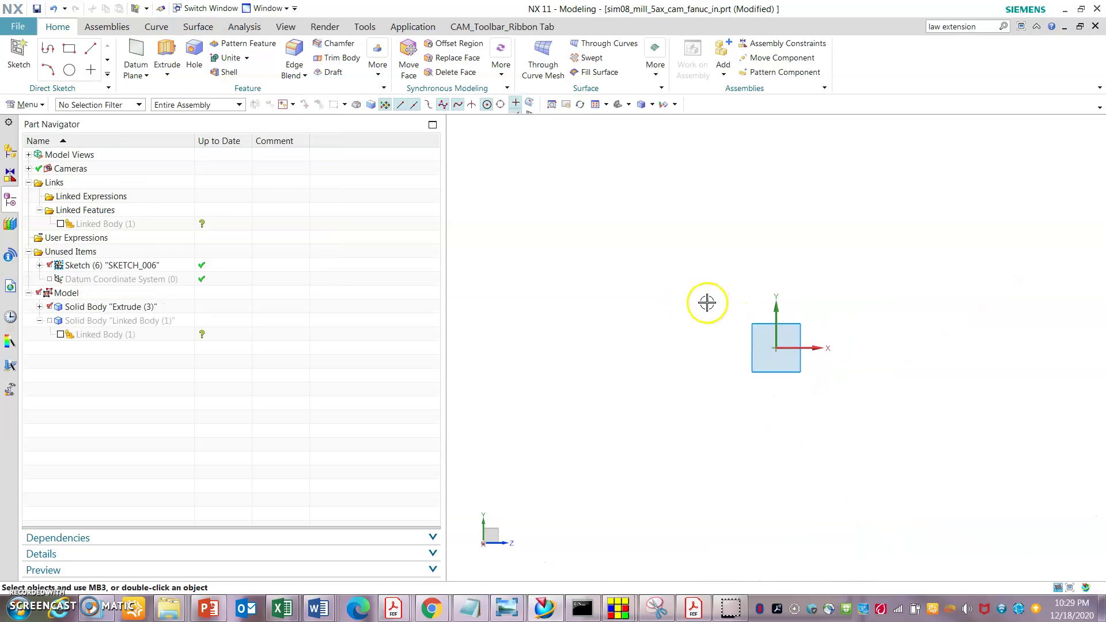
pyautogui.click(12, 151)
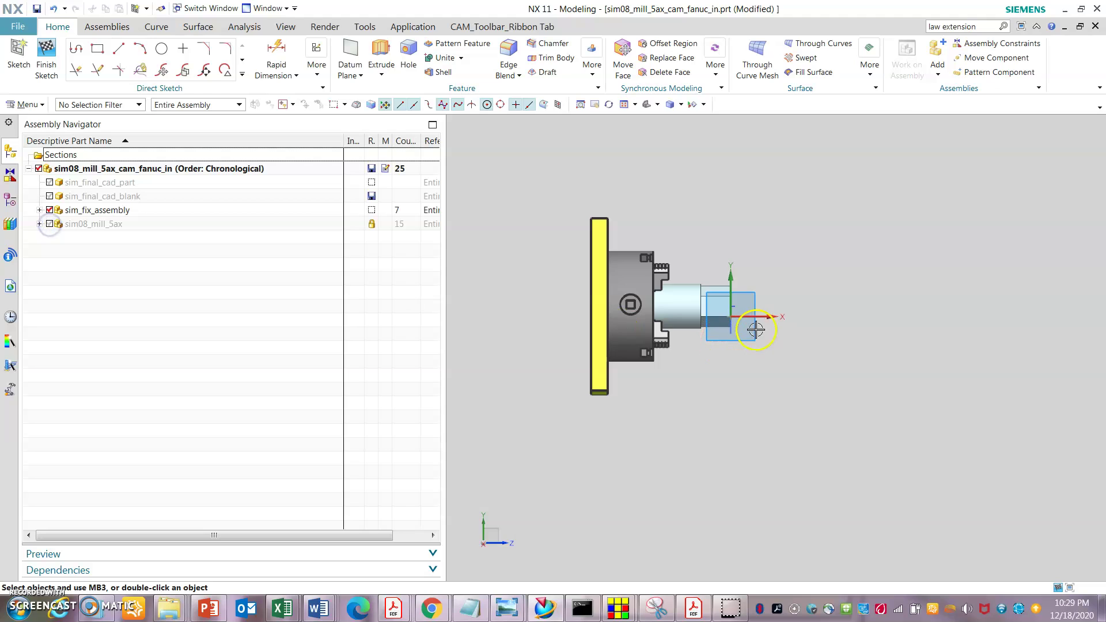
pyautogui.scroll(6, 755, 330)
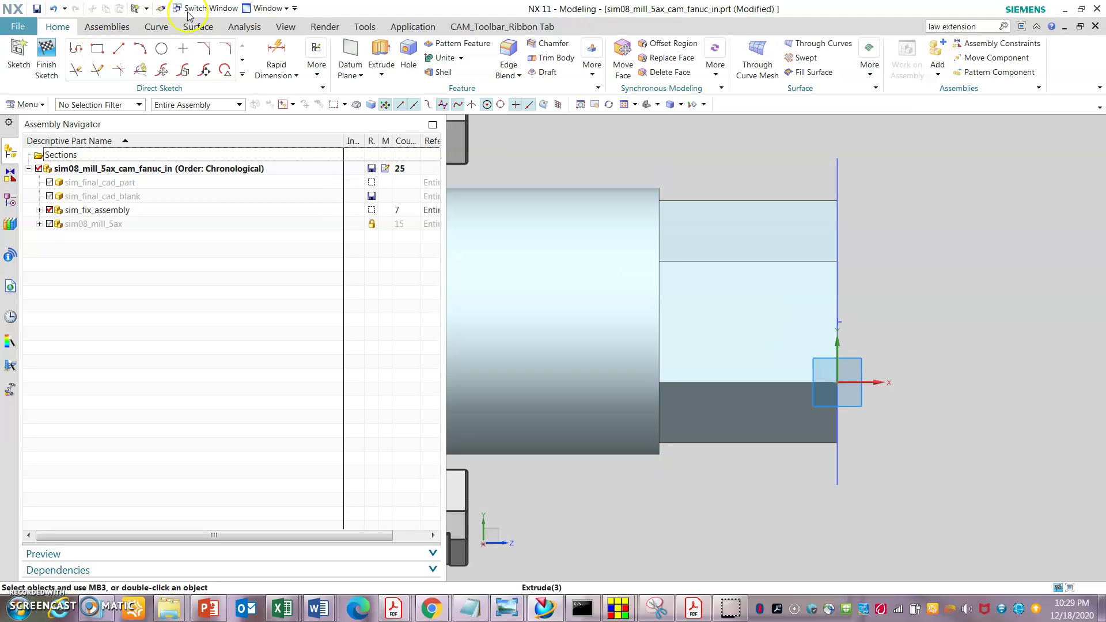
# Step: Draw a rectangle about 0.55 in wide and 0.65 in high on the hexagon's side flat and finish the sketch
pyautogui.click(97, 48)
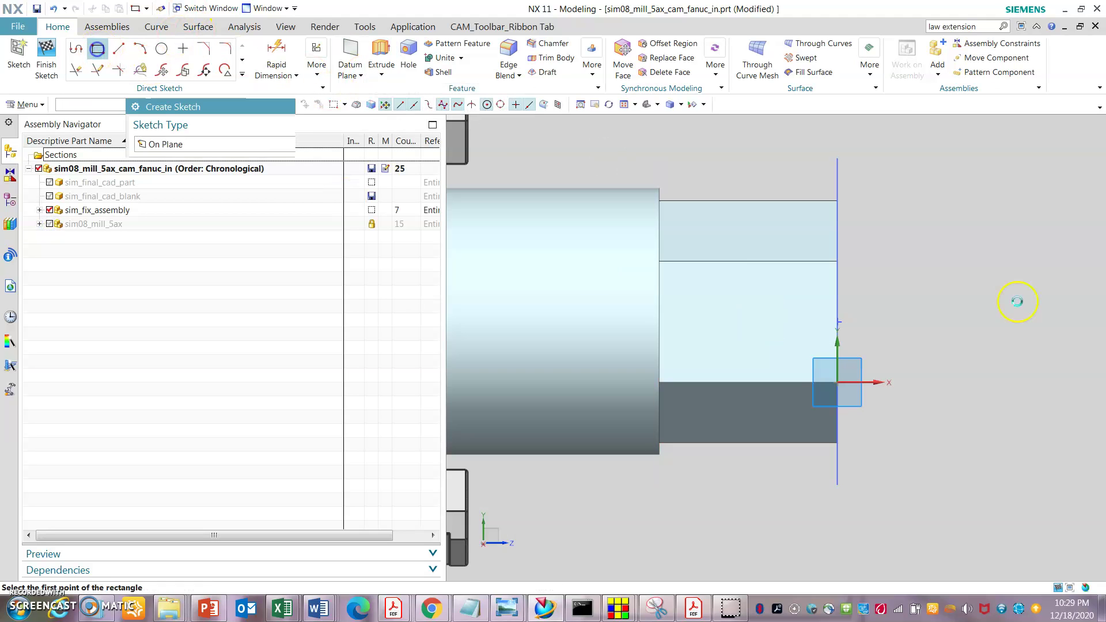
pyautogui.click(717, 288)
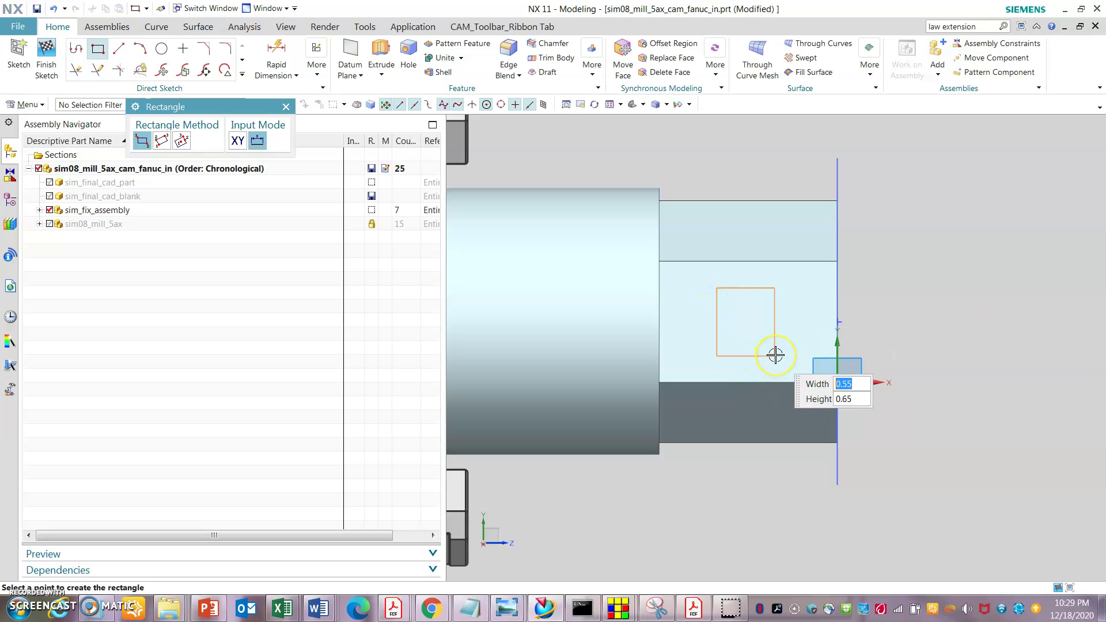
pyautogui.press('Return')
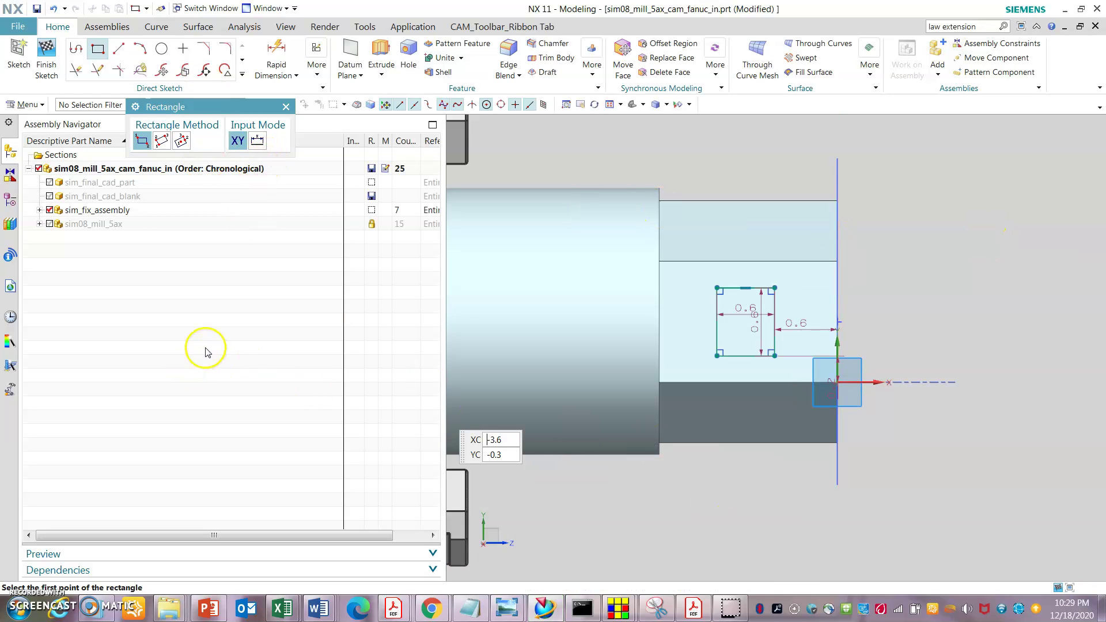
pyautogui.scroll(-2, 851, 260)
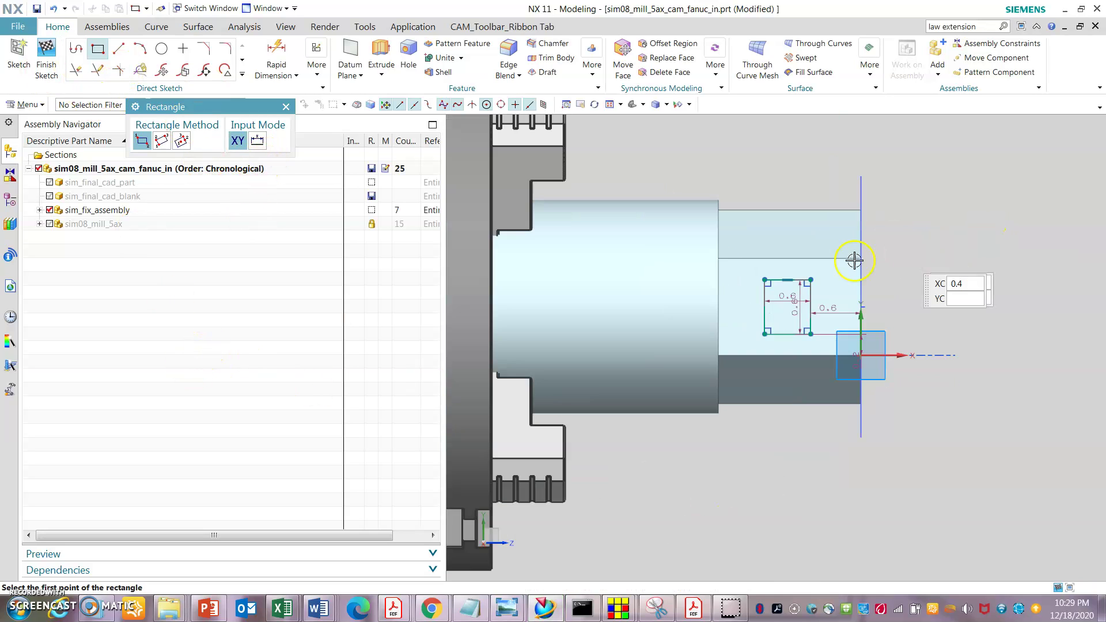
pyautogui.scroll(3, 716, 266)
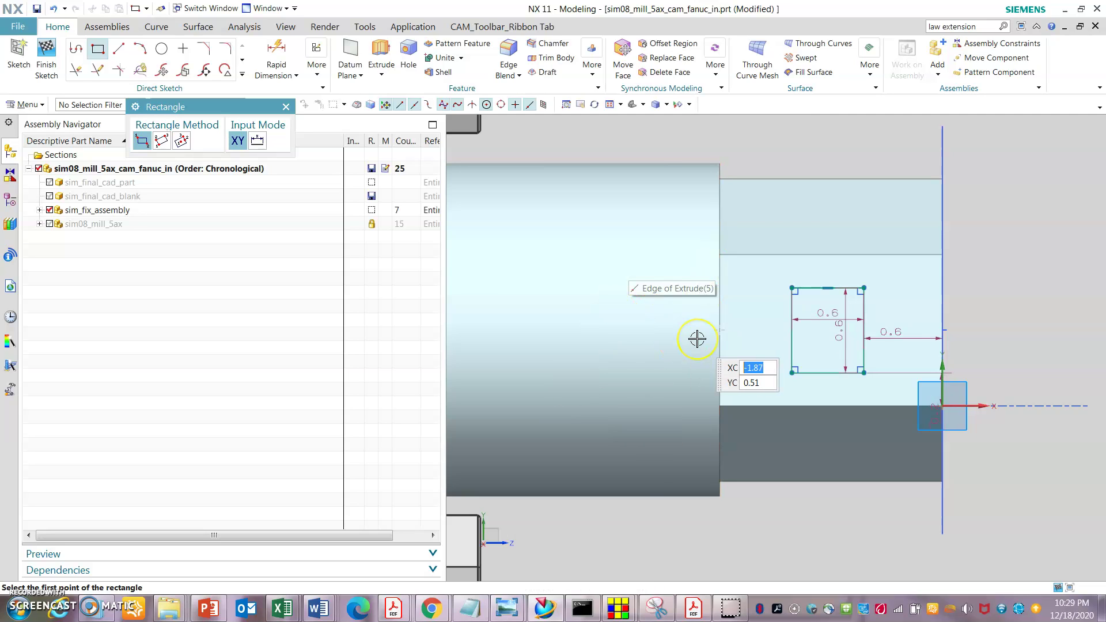
pyautogui.click(46, 68)
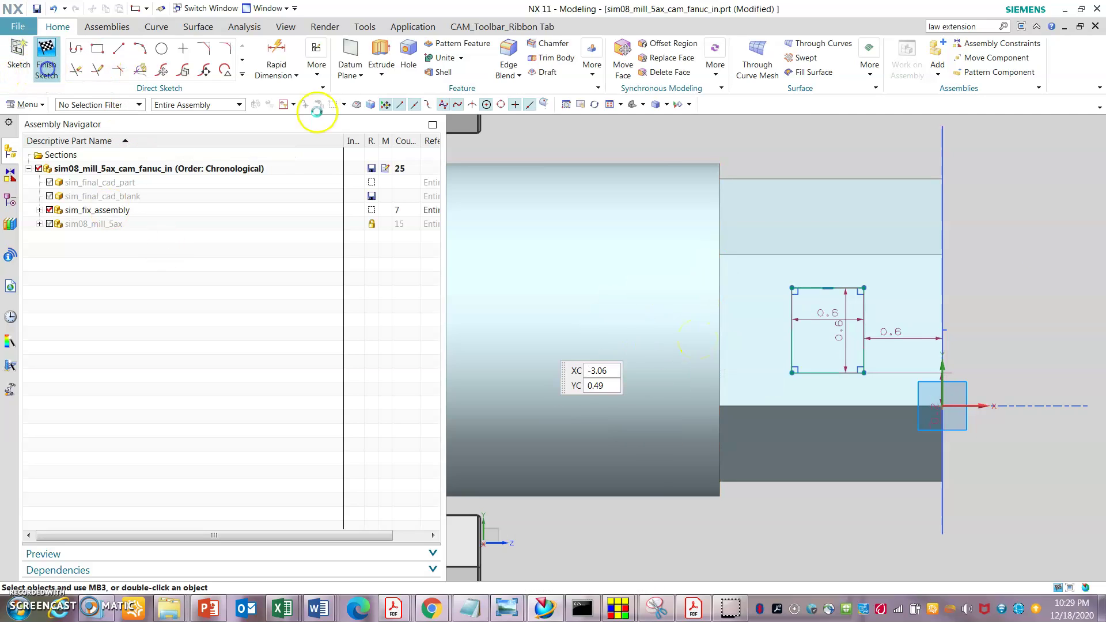
pyautogui.moveTo(797, 449); pyautogui.dragTo(761, 385, button='middle')
pyautogui.scroll(-3, 908, 420)
pyautogui.moveTo(908, 420); pyautogui.dragTo(802, 486, button='middle')
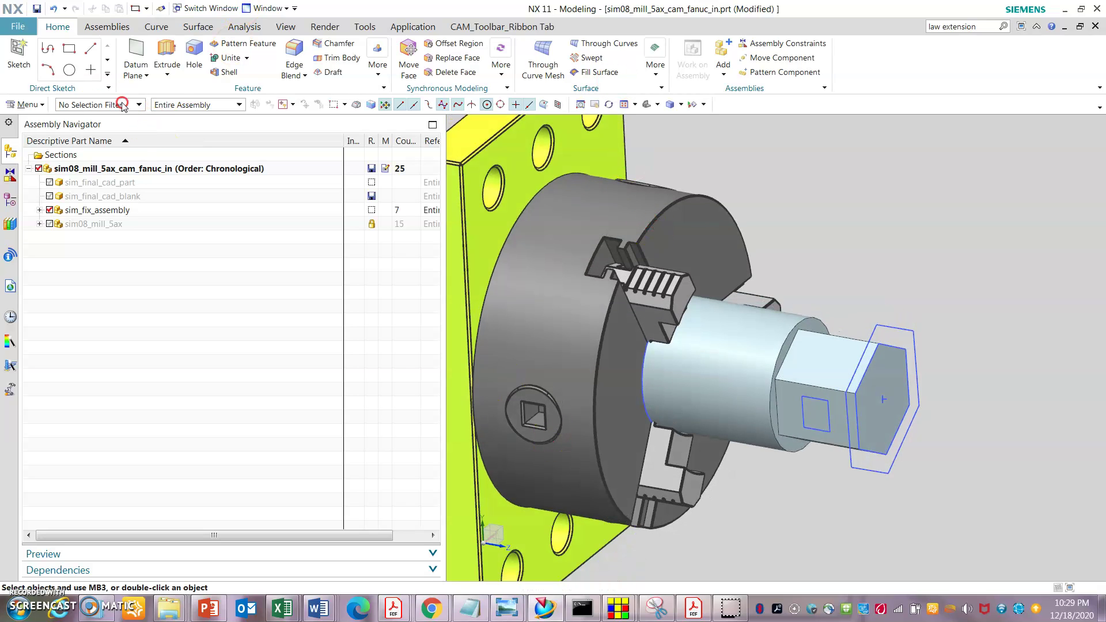
# Step: Create a datum plane at a distance of 1.965 in from the hexagon's side flat that carries the rectangle
pyautogui.click(132, 59)
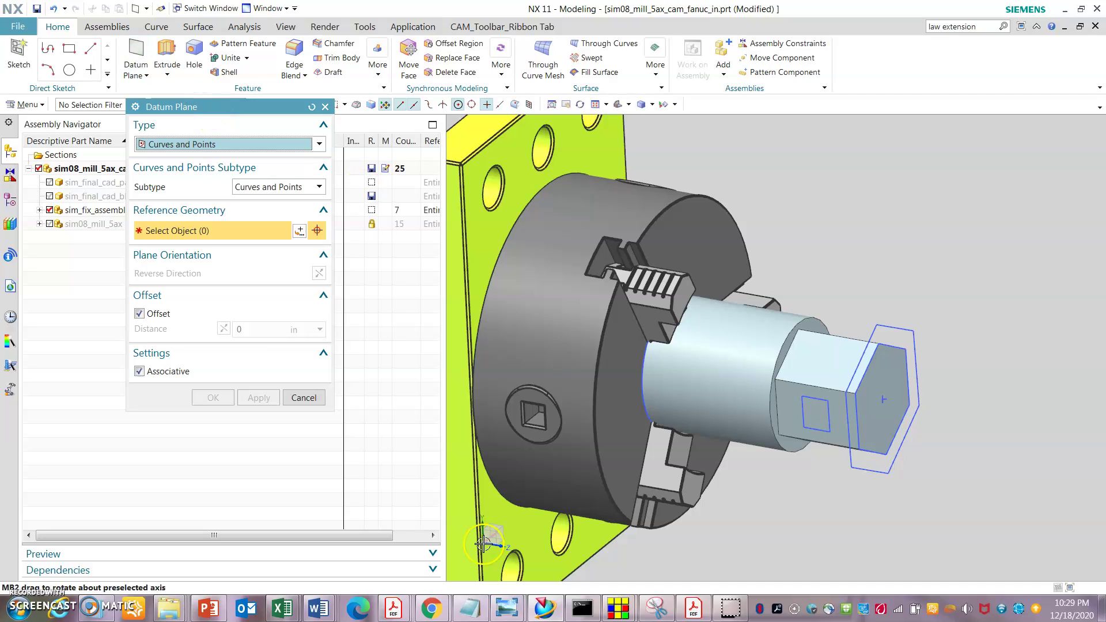
pyautogui.click(294, 144)
pyautogui.click(237, 173)
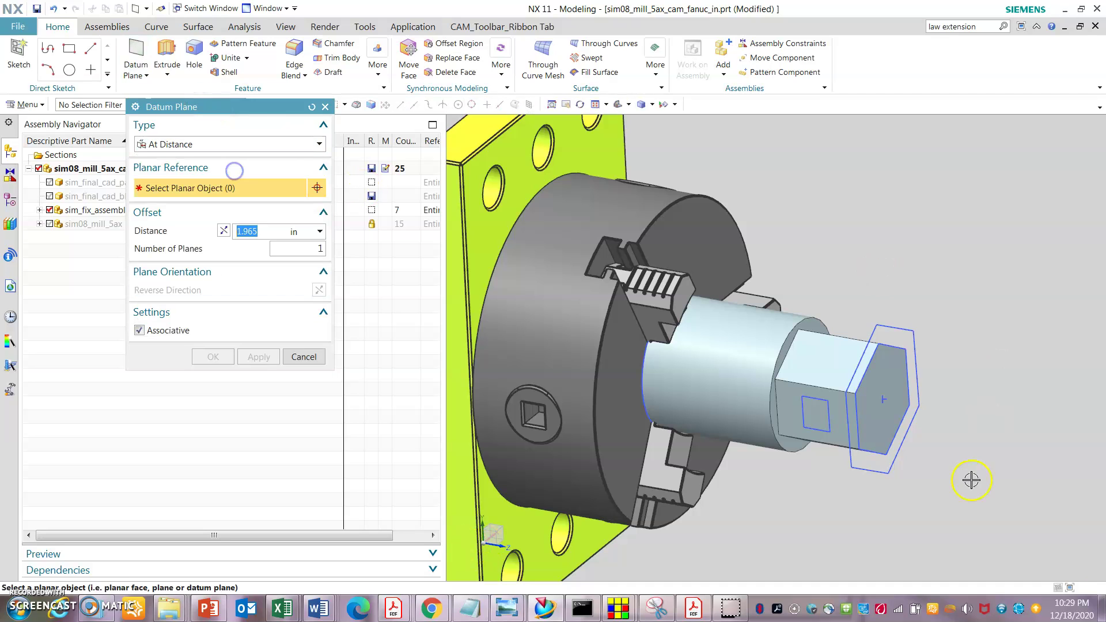
pyautogui.click(795, 398)
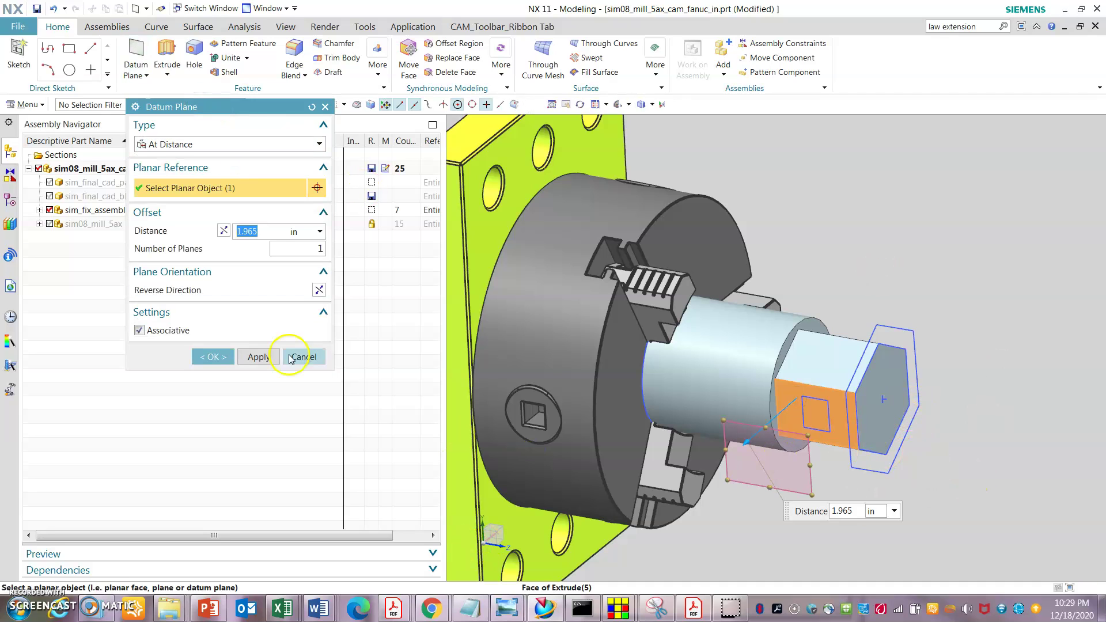
pyautogui.click(216, 357)
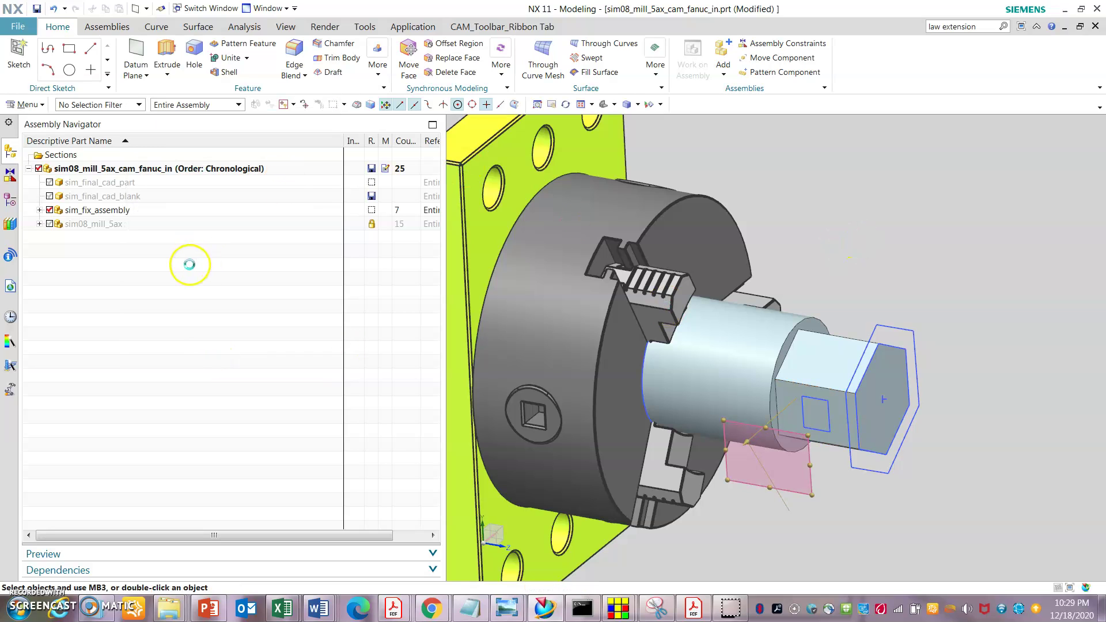
# Step: Create a sketch on the new offset datum plane with horizontal reference and the work part origin as sketch origin
pyautogui.click(781, 429)
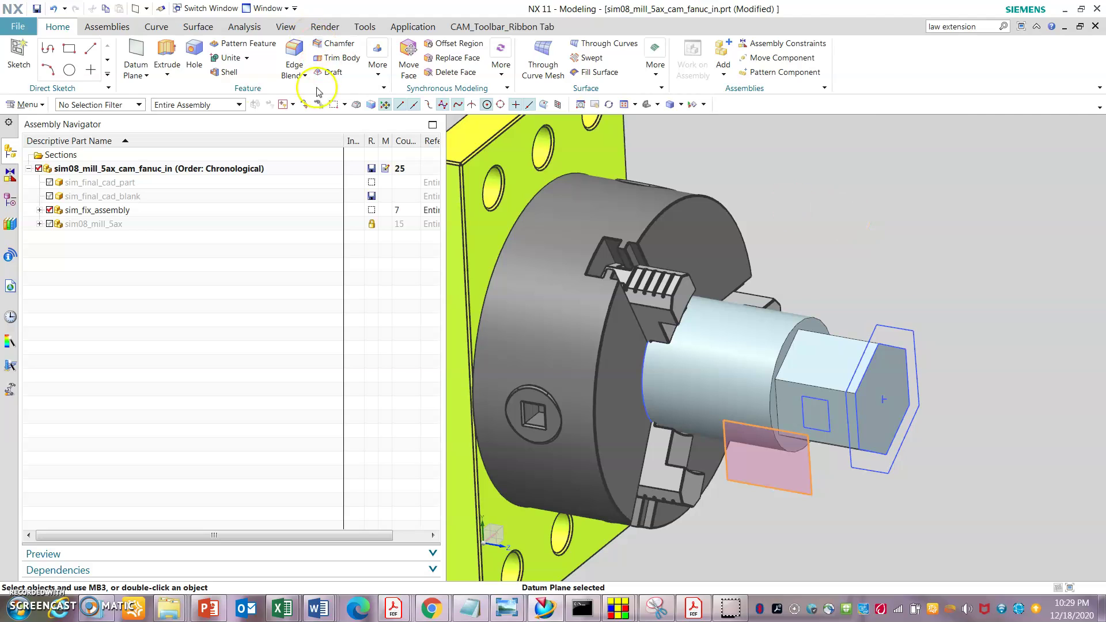
pyautogui.click(19, 58)
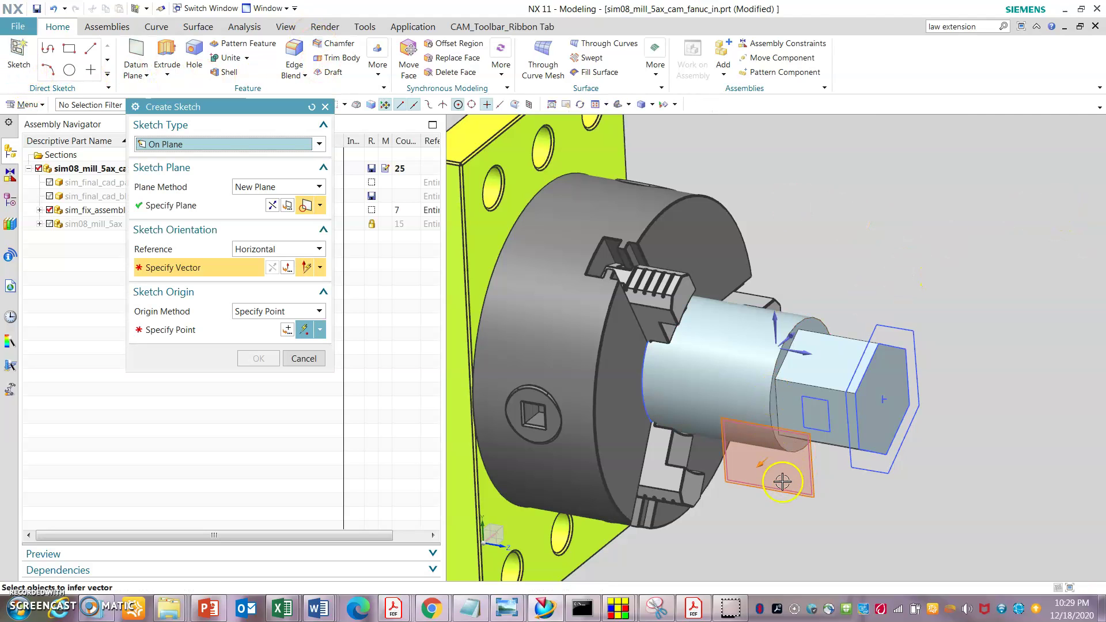
pyautogui.click(792, 333)
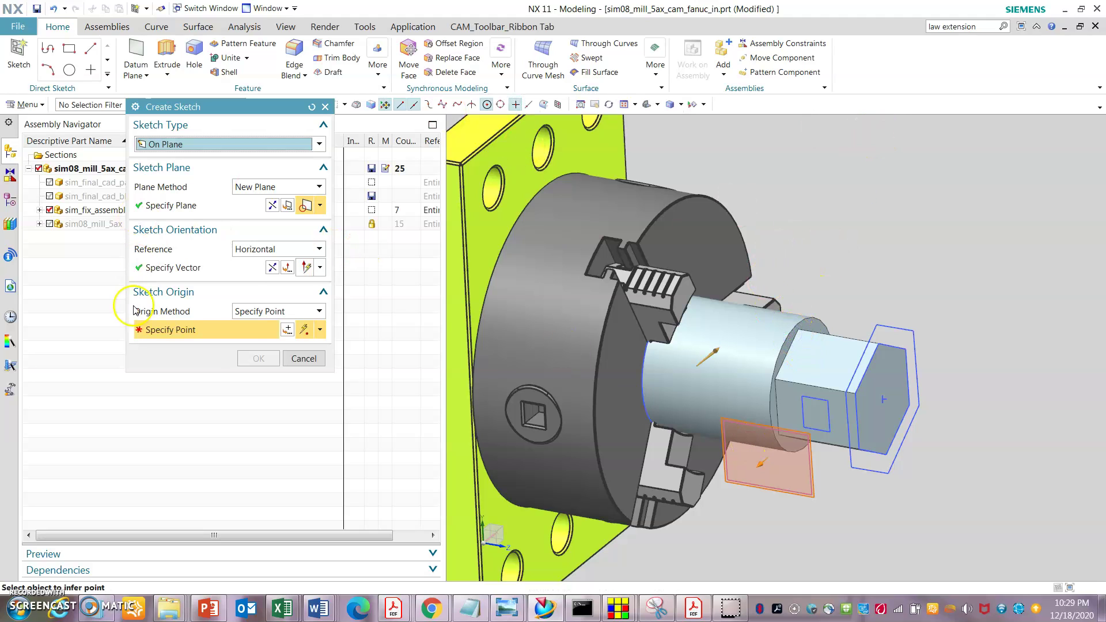
pyautogui.click(321, 311)
pyautogui.click(271, 338)
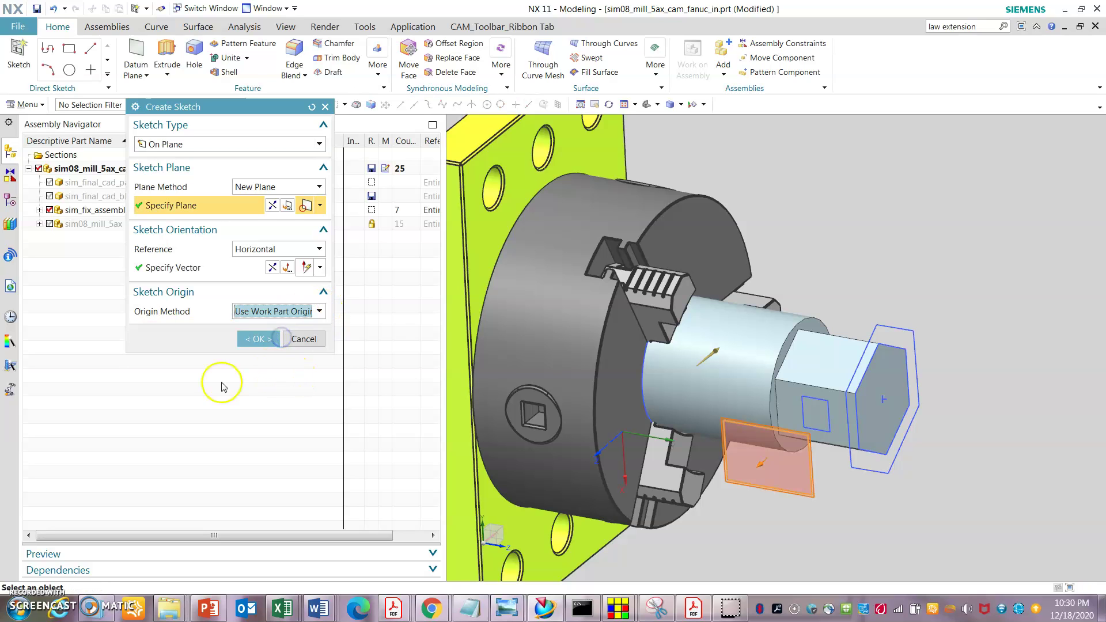
pyautogui.click(254, 340)
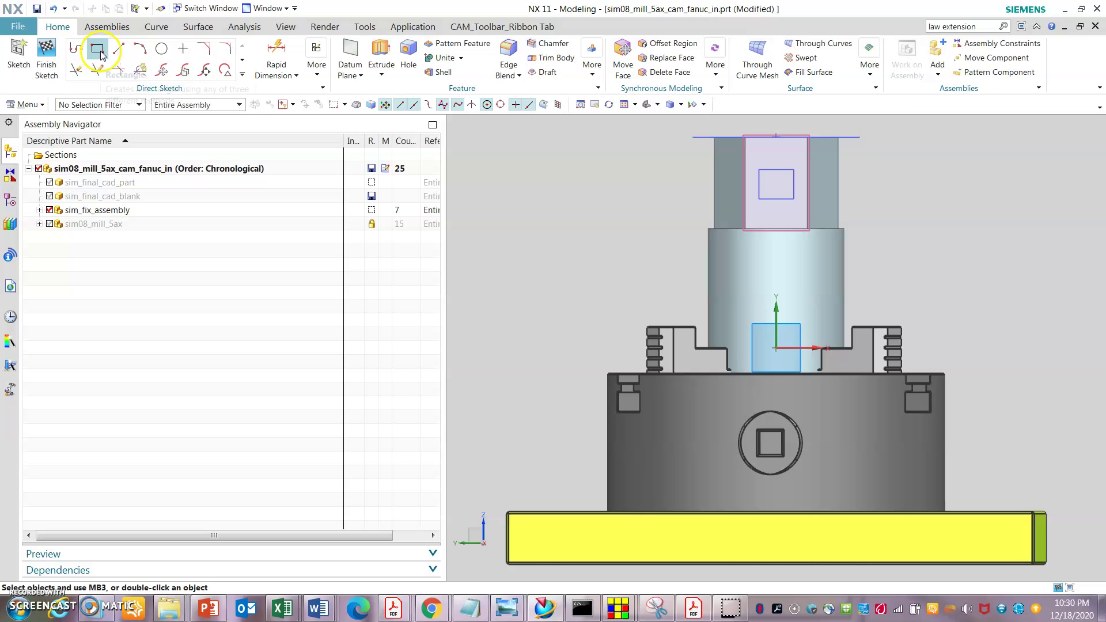
# Step: Draw a closed slot profile across the cylinder with straight sides about 1.8 in long and end arcs about 0.39 in radius, and finish the sketch
pyautogui.click(77, 48)
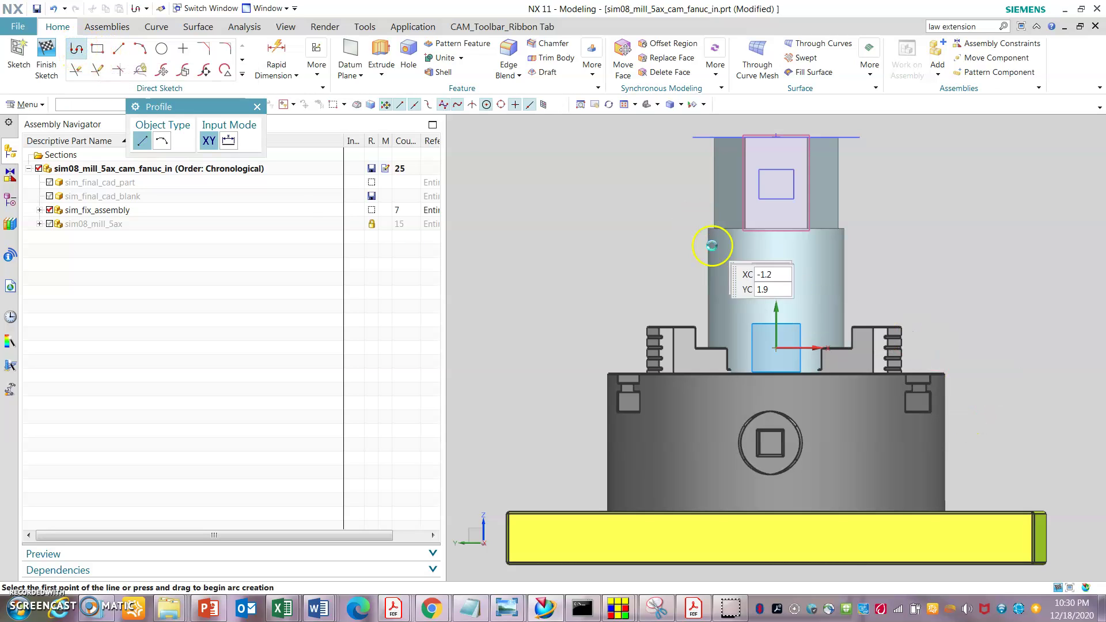
pyautogui.click(736, 257)
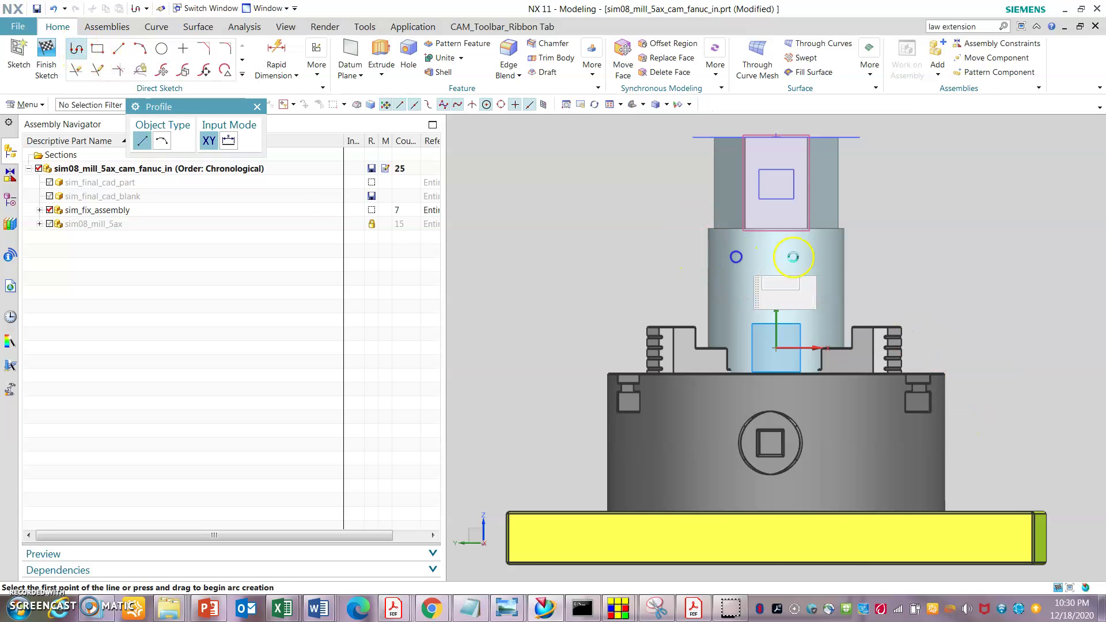
pyautogui.click(827, 257)
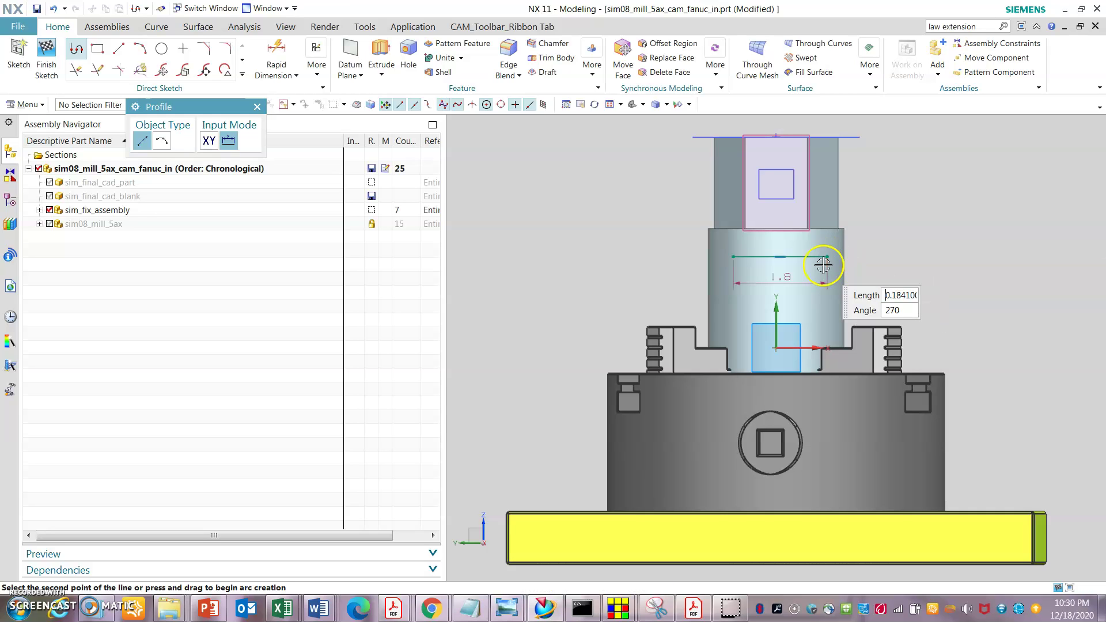
pyautogui.click(167, 144)
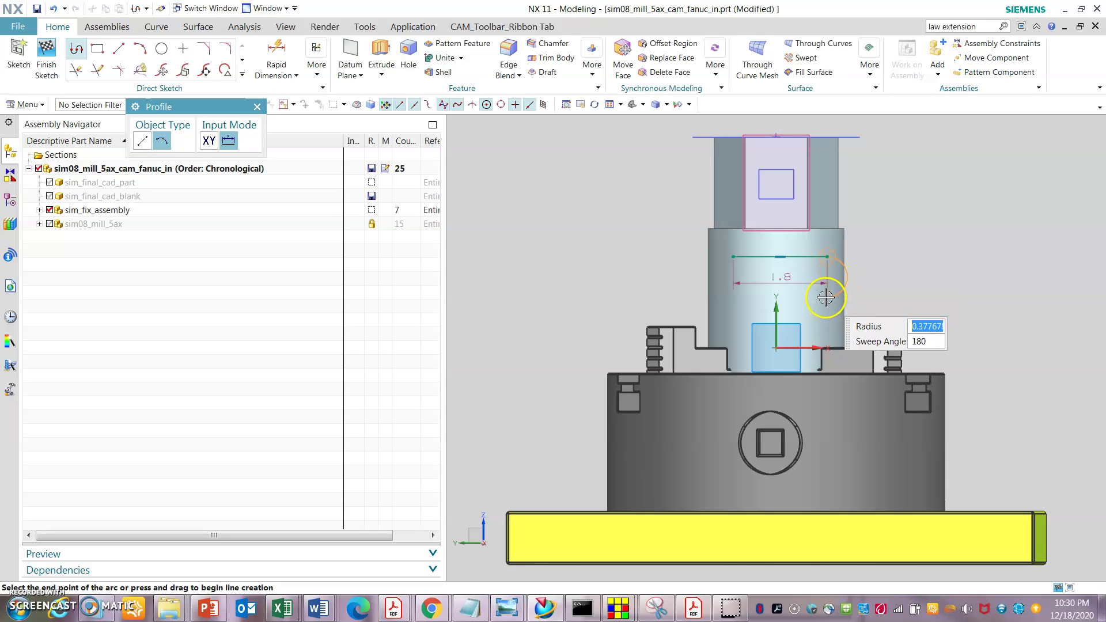
pyautogui.click(767, 297)
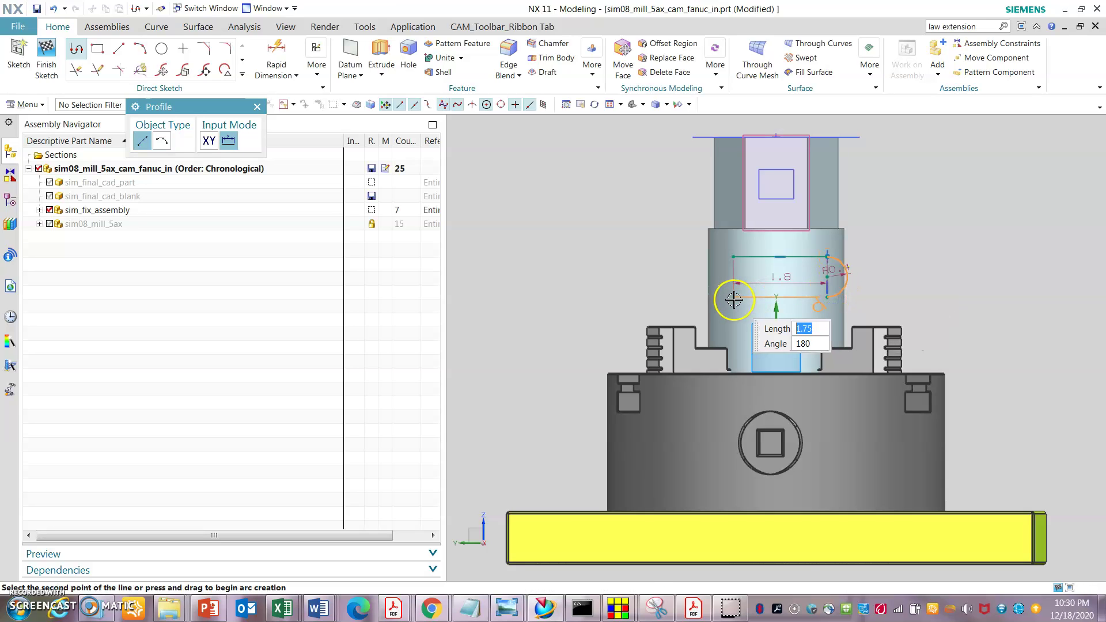
pyautogui.click(734, 300)
pyautogui.click(161, 141)
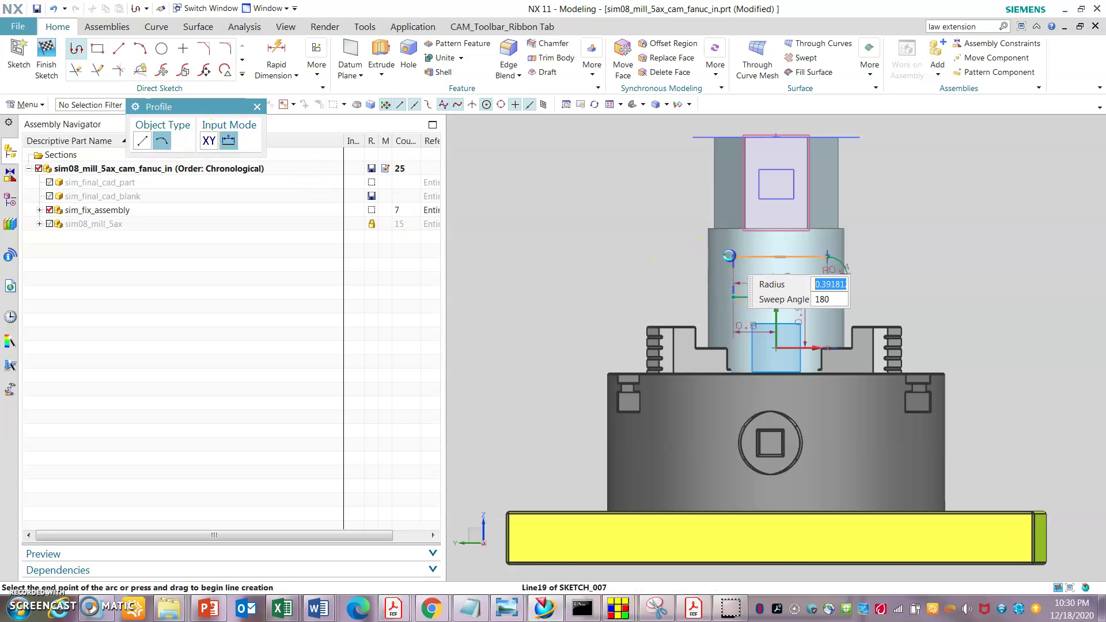
pyautogui.click(729, 255)
pyautogui.click(46, 61)
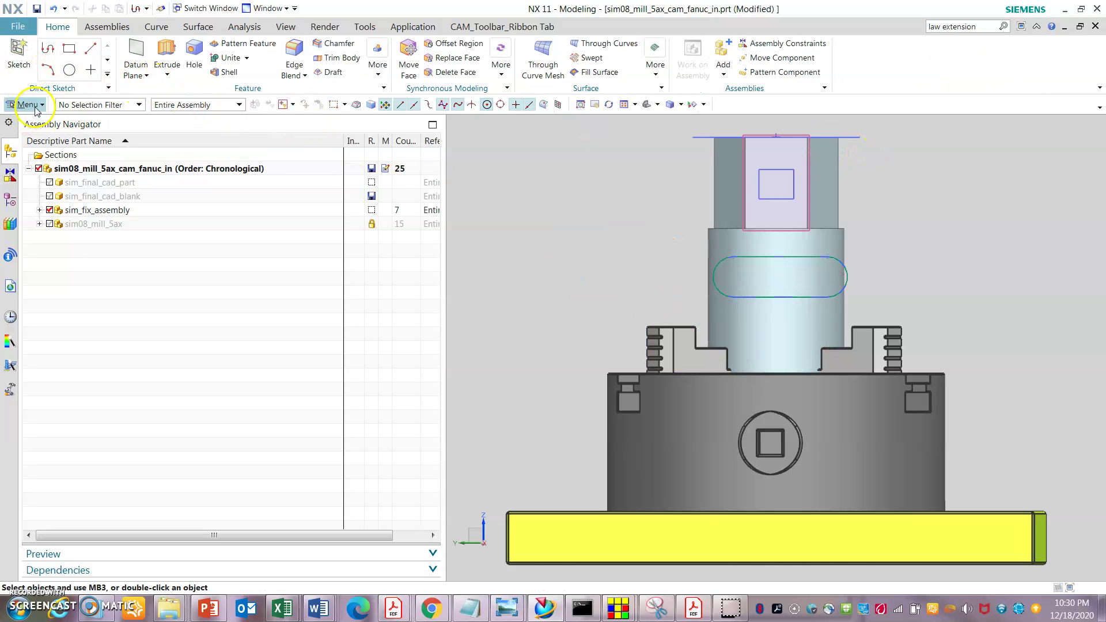
# Step: Project the four slot curves onto the workpiece's body faces along the X-axis vector with Project Curve
pyautogui.click(26, 104)
pyautogui.moveTo(48, 164)
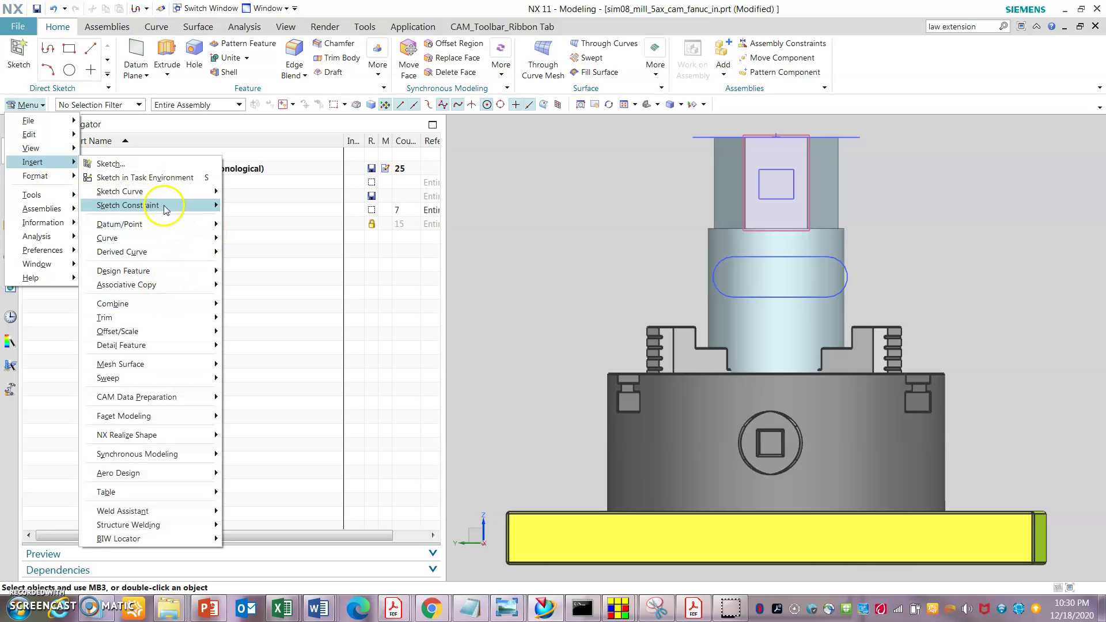
pyautogui.moveTo(163, 196)
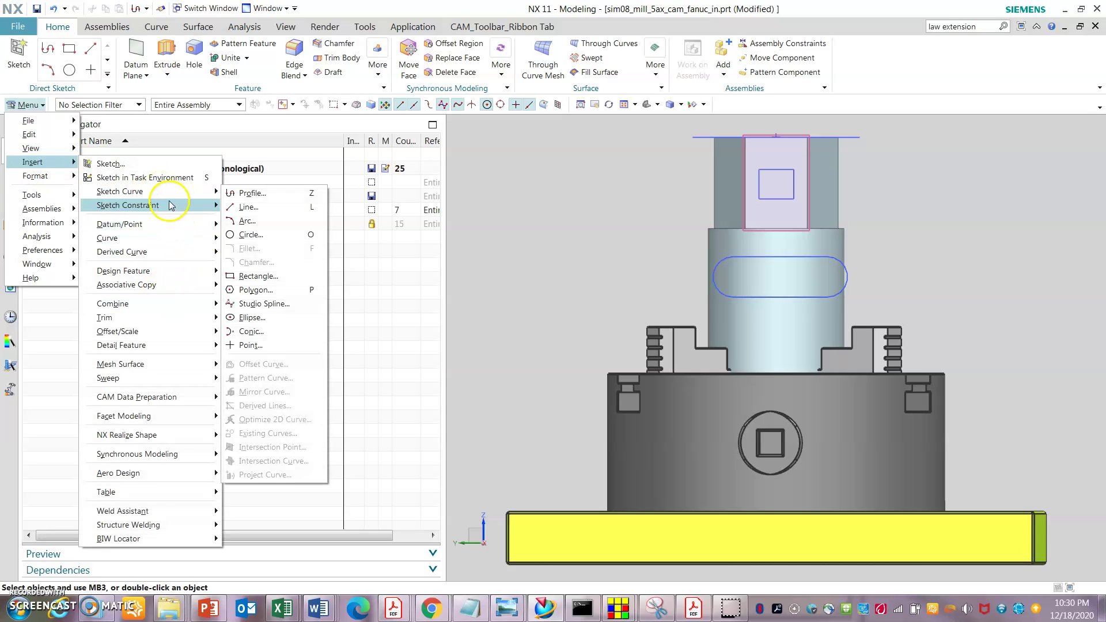
pyautogui.moveTo(144, 247)
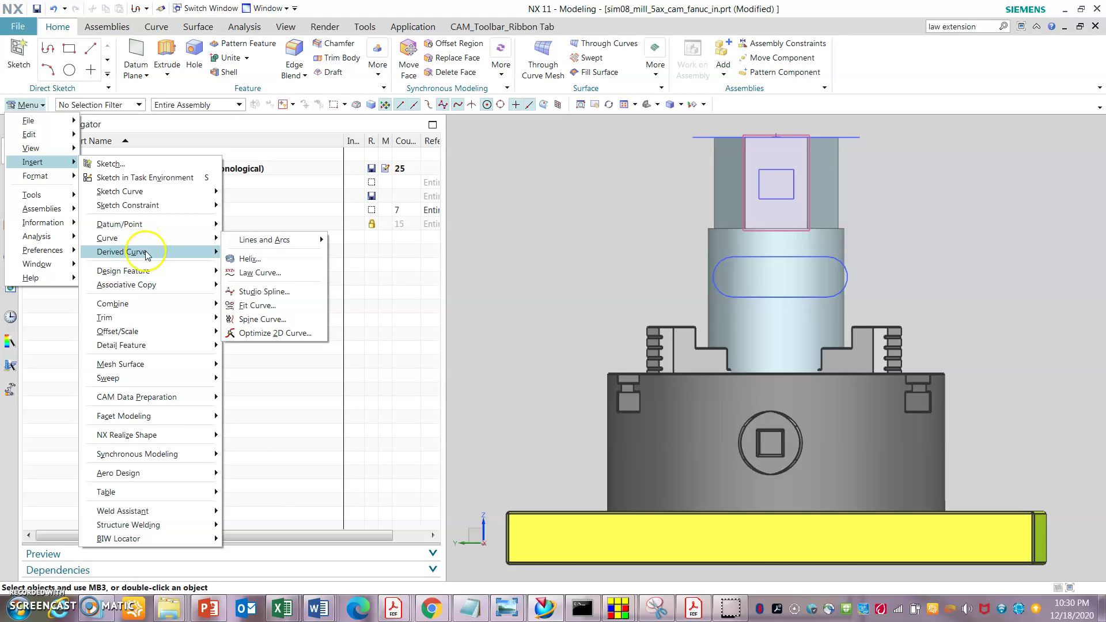
pyautogui.click(147, 253)
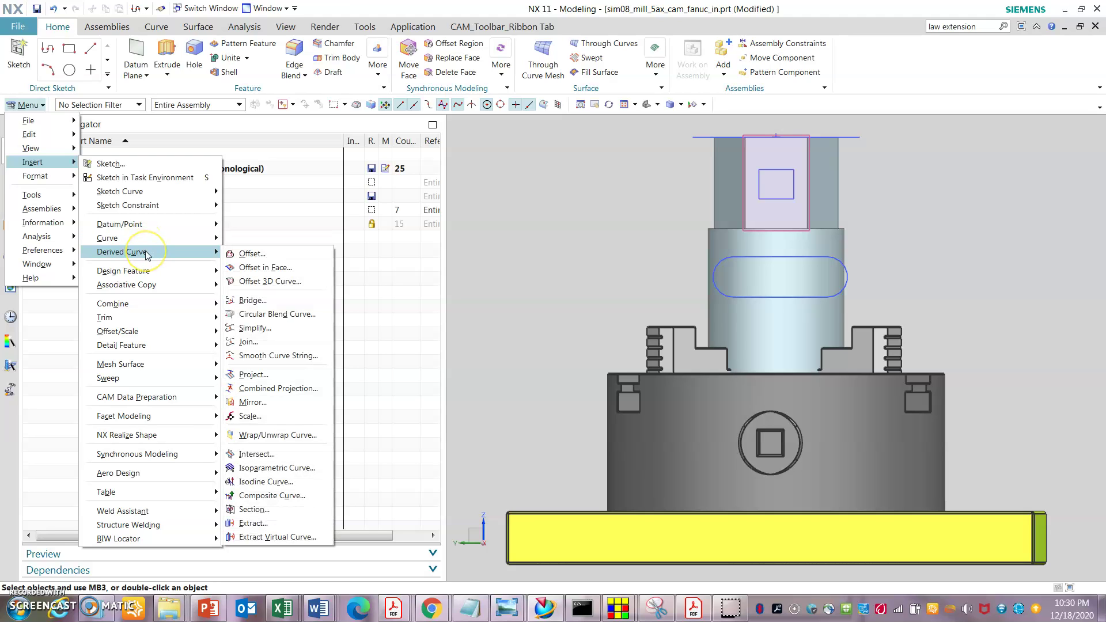
pyautogui.click(279, 375)
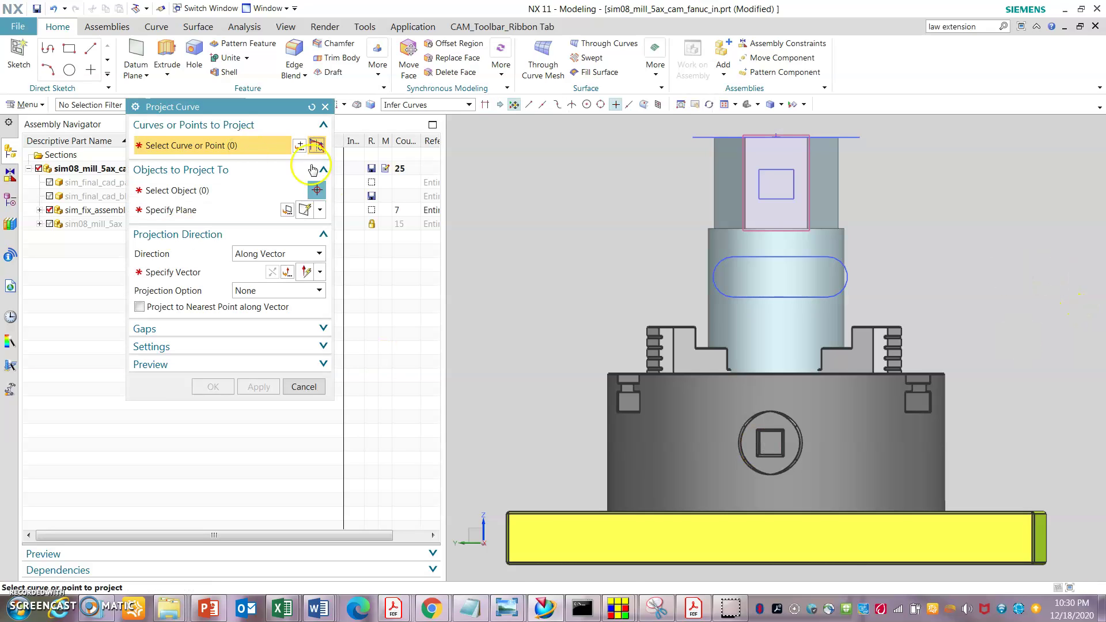
pyautogui.click(826, 259)
pyautogui.click(219, 190)
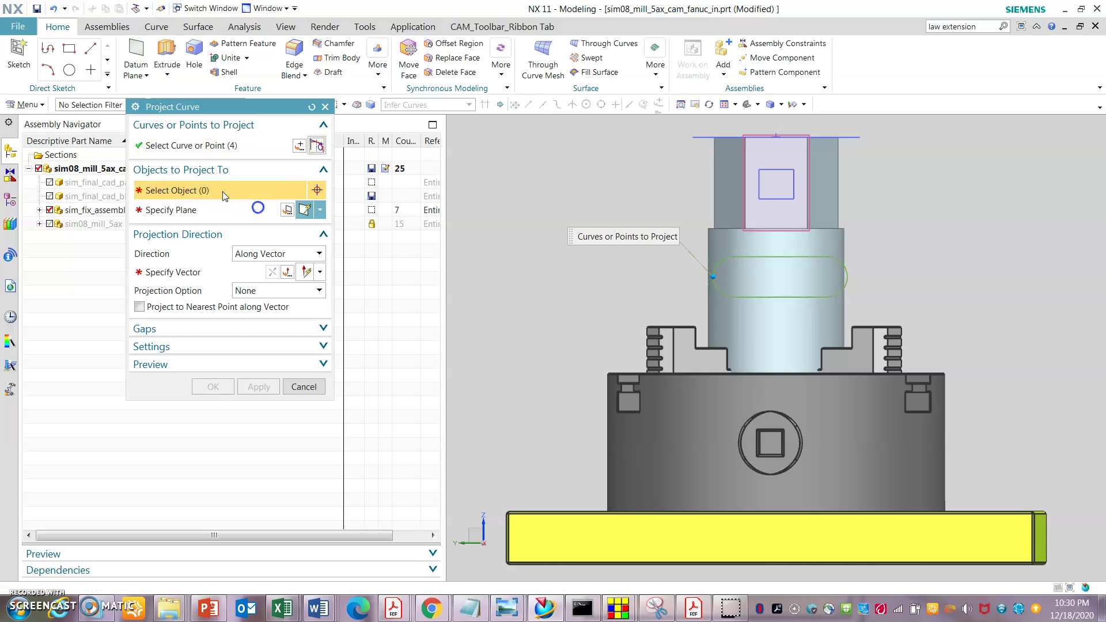
pyautogui.click(793, 328)
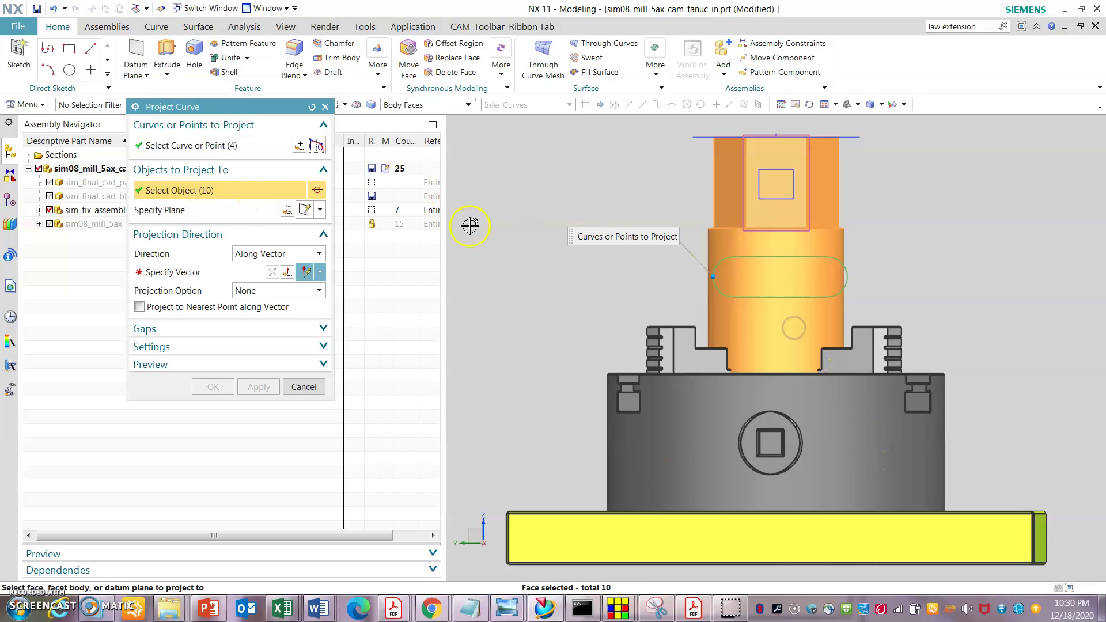
pyautogui.click(170, 273)
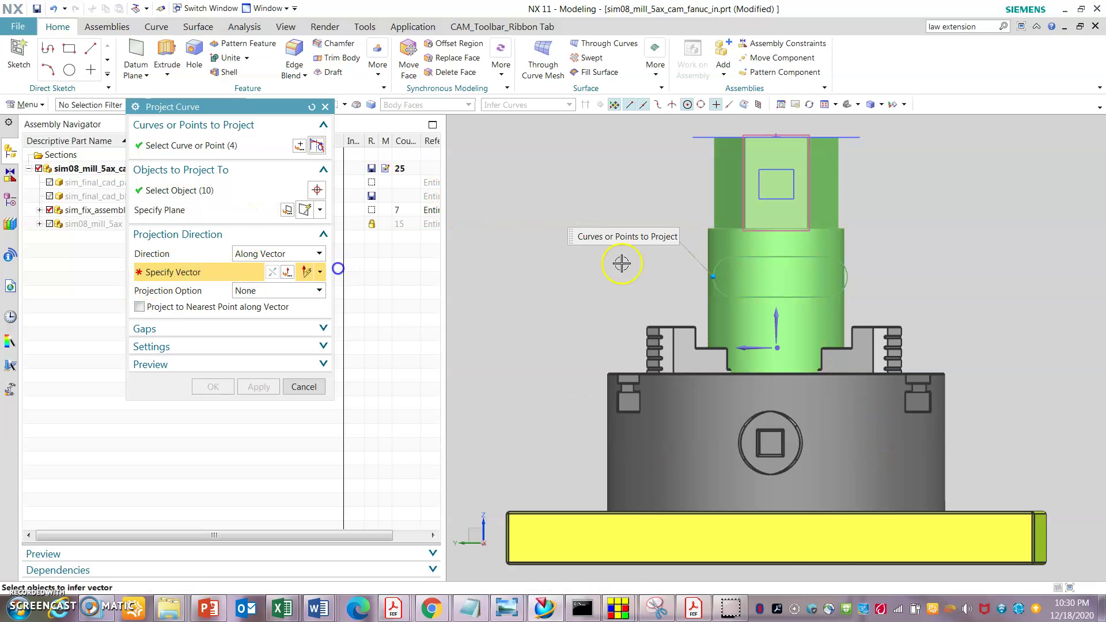
pyautogui.click(775, 346)
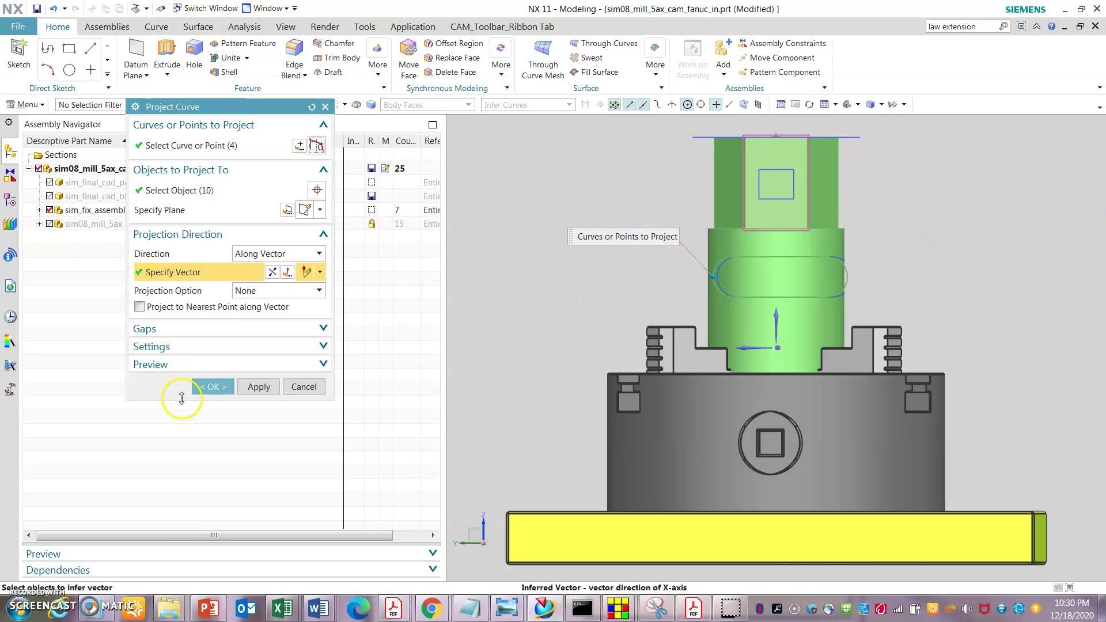
pyautogui.click(213, 386)
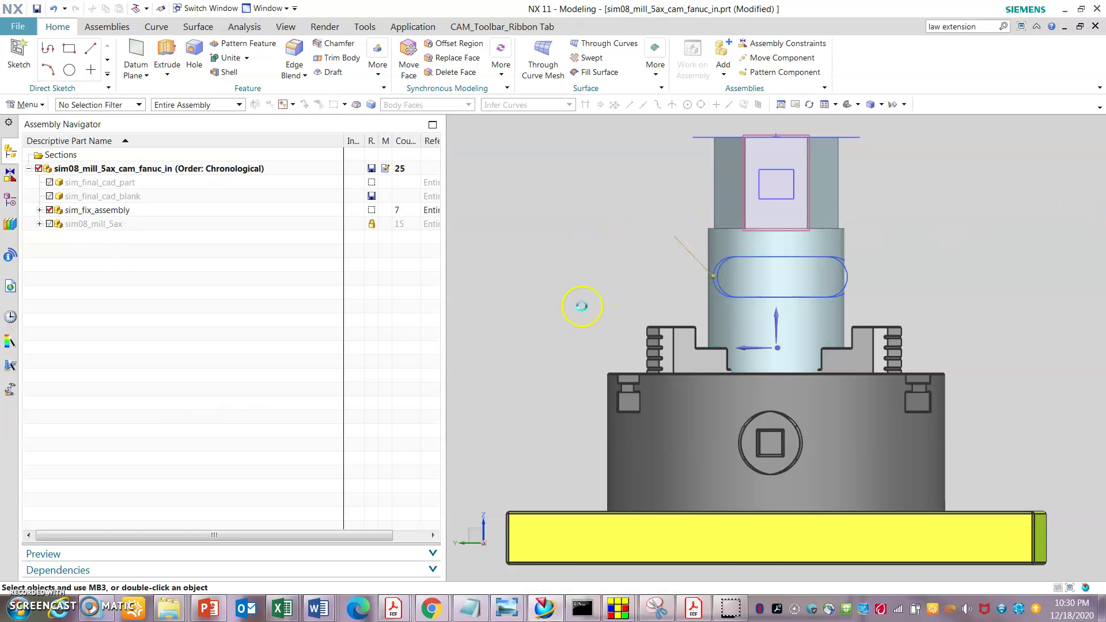
# Step: Set up a subtracting extrusion of the rectangle on the hexagon's flat, reversed into the body, with an end distance of 0.3 in
pyautogui.moveTo(615, 309); pyautogui.dragTo(547, 259, button='middle')
pyautogui.scroll(4, 548, 259)
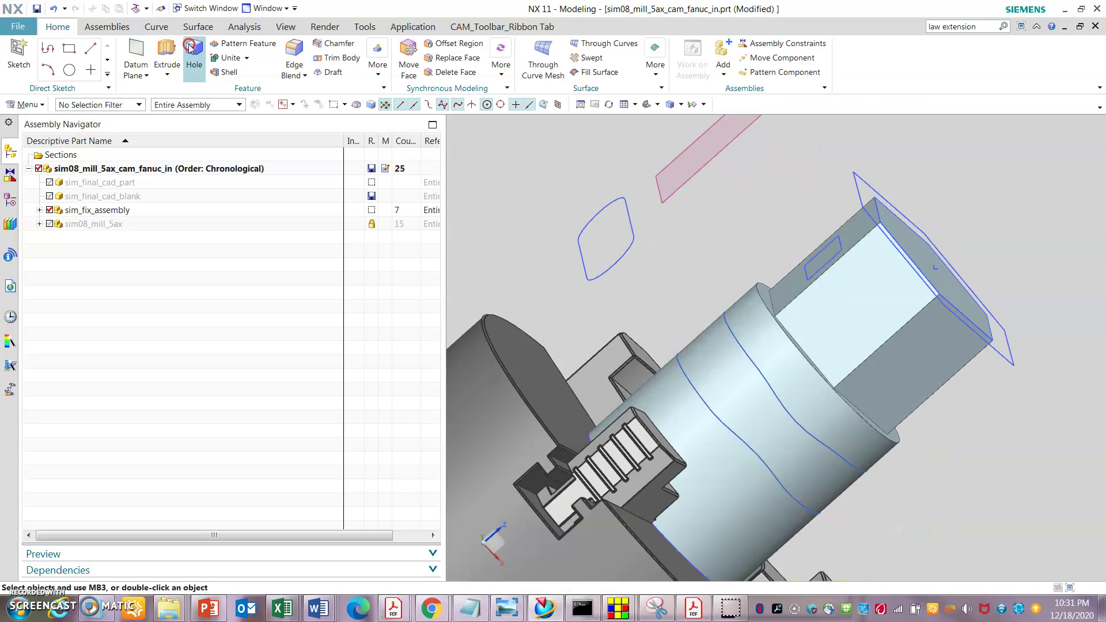
pyautogui.click(167, 74)
pyautogui.click(220, 102)
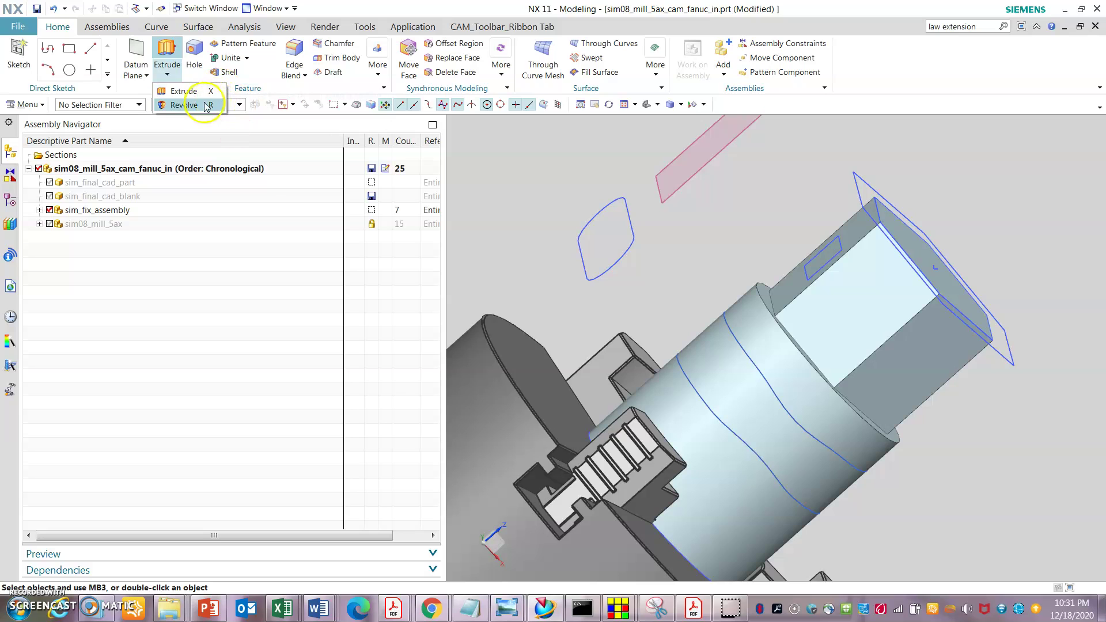
pyautogui.click(183, 91)
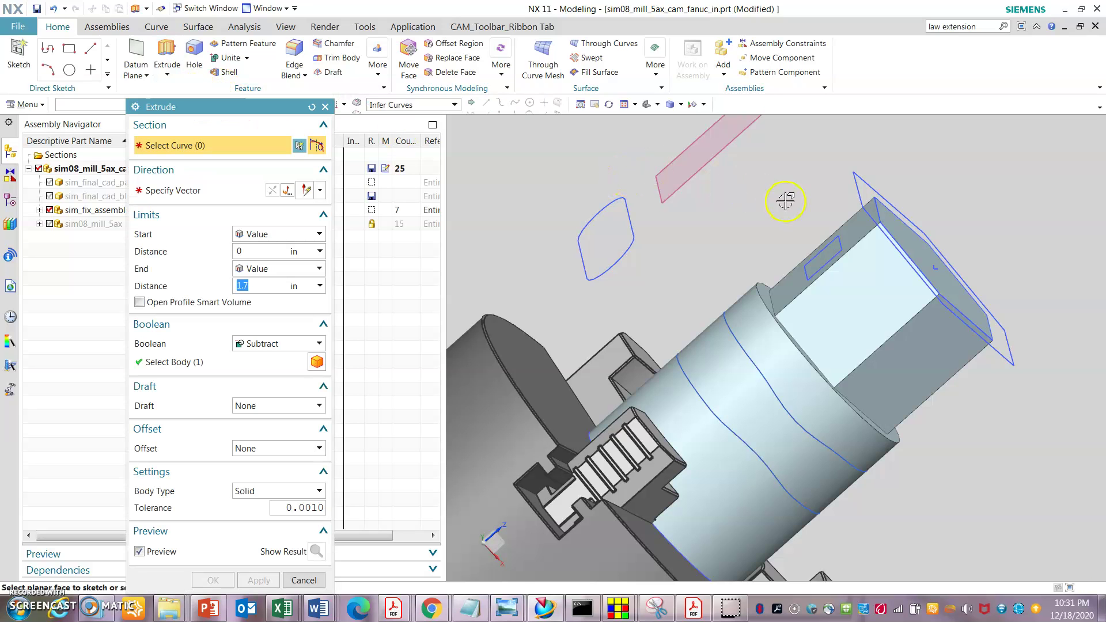
pyautogui.click(841, 243)
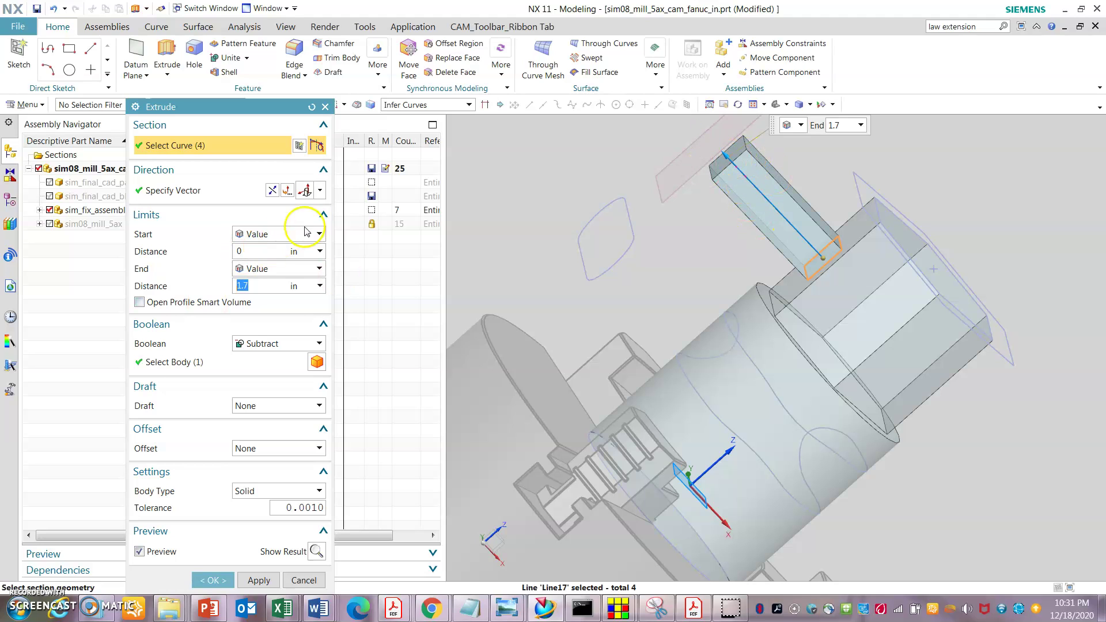
pyautogui.click(272, 192)
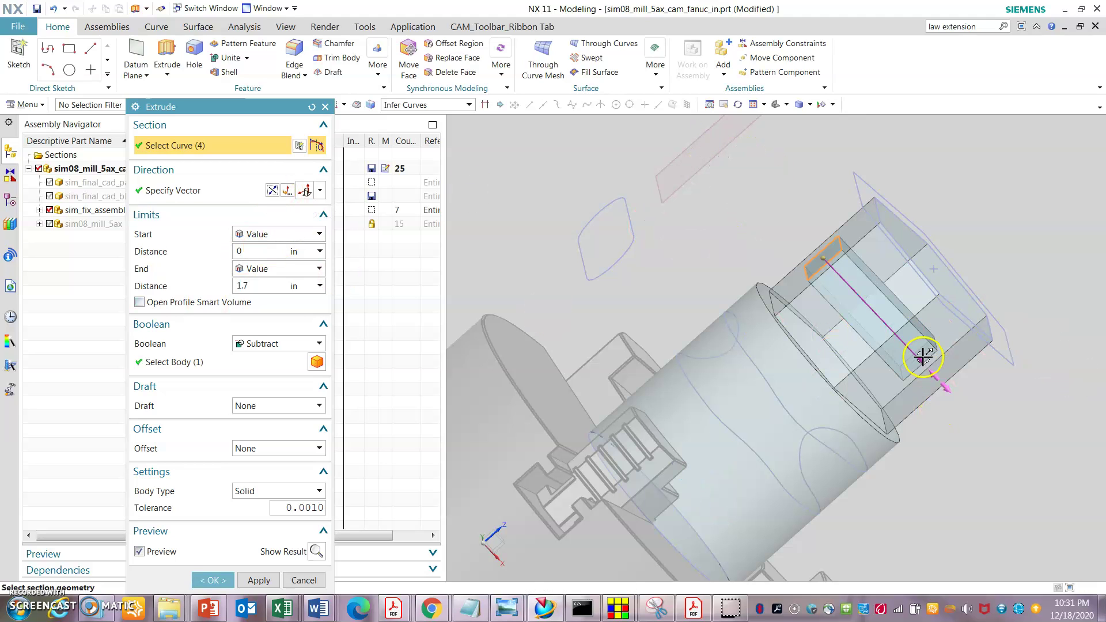
pyautogui.moveTo(918, 358); pyautogui.dragTo(839, 279)
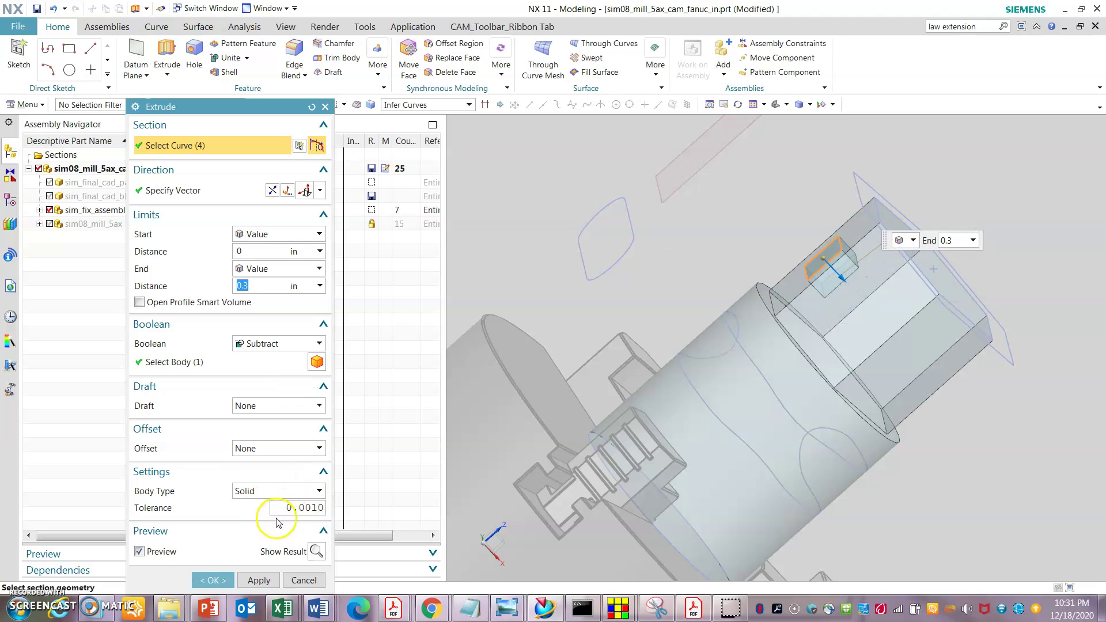
# Step: Preview the extrusion's result on the hexagon's flat and create the rectangular pocket
pyautogui.click(316, 551)
pyautogui.moveTo(741, 237); pyautogui.dragTo(747, 242, button='middle')
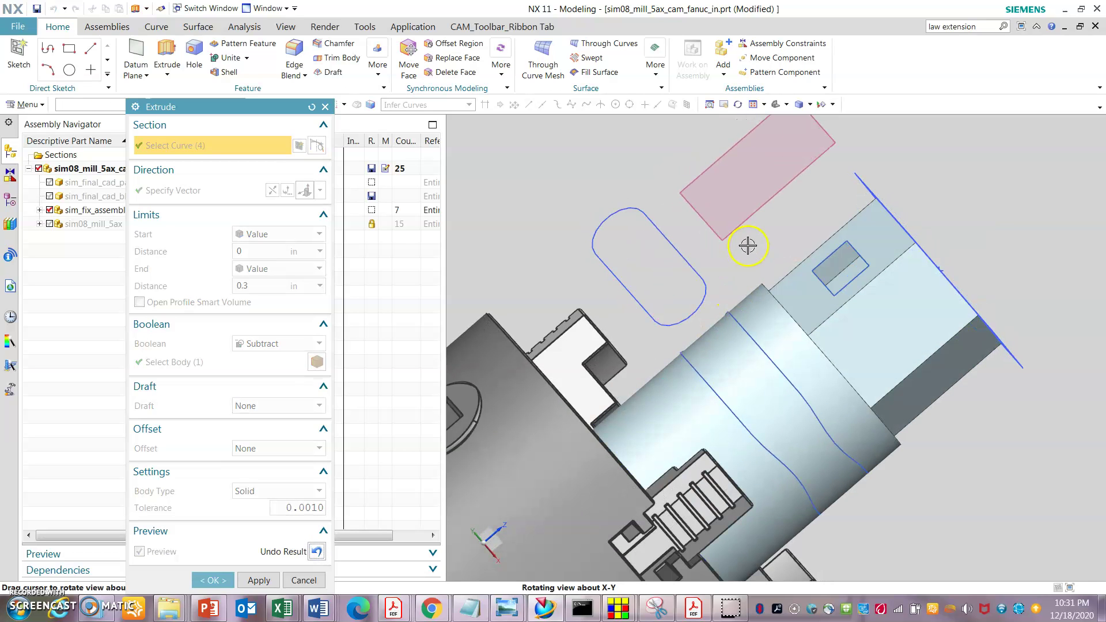
pyautogui.click(208, 580)
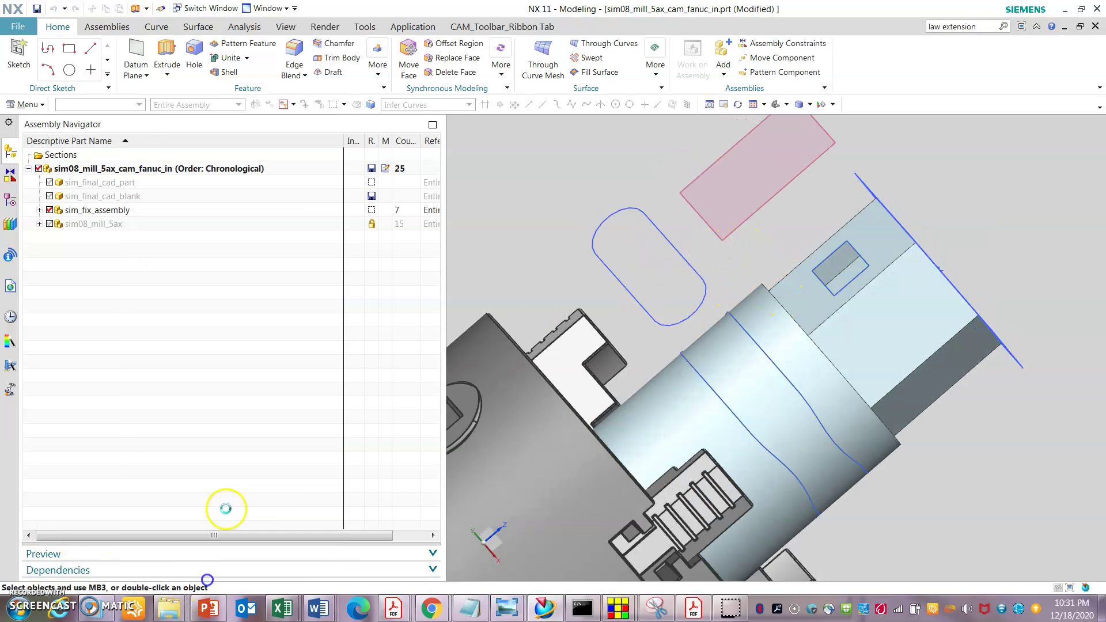
pyautogui.scroll(2, 780, 256)
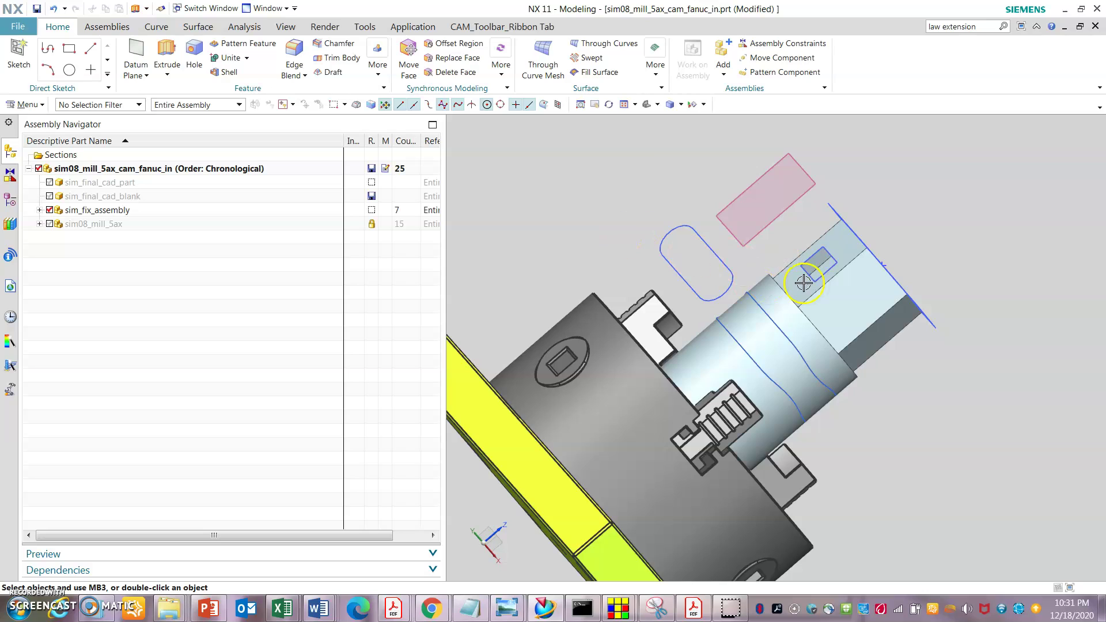
# Step: Start a circular Pattern Feature with the rectangular pocket on the hexagon's flat as the feature to pattern
pyautogui.scroll(-6, 846, 256)
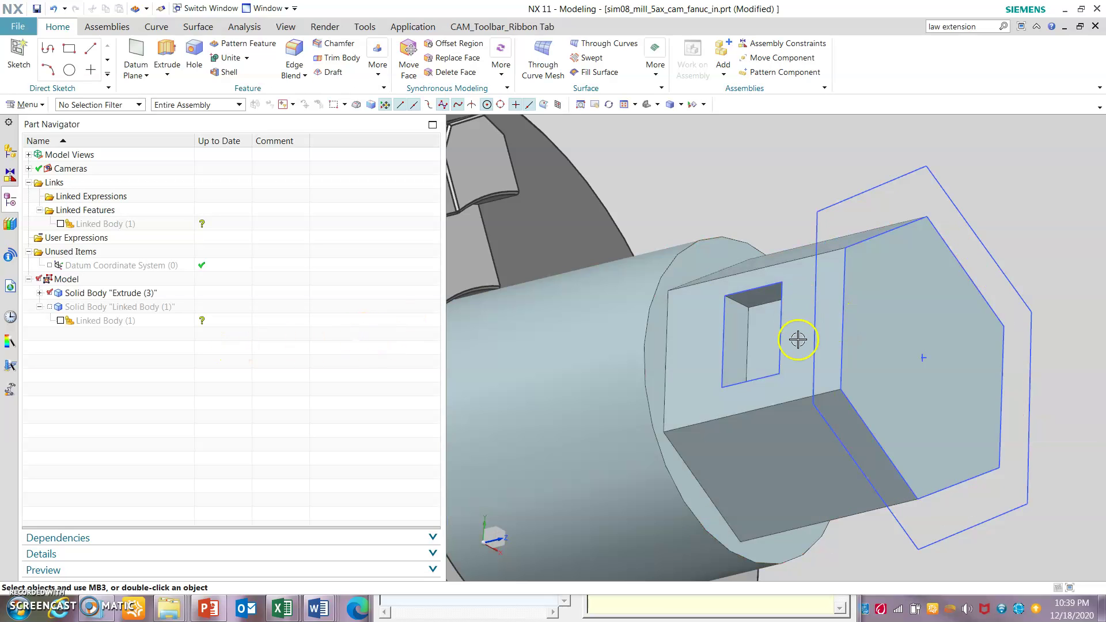
pyautogui.scroll(5, 780, 154)
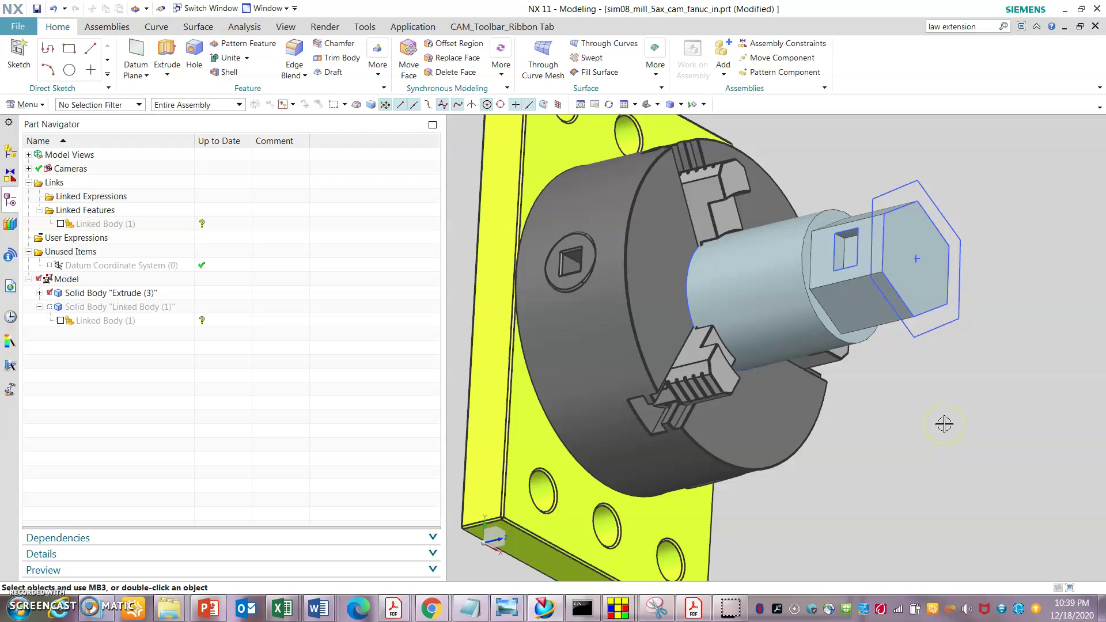
pyautogui.scroll(-4, 824, 192)
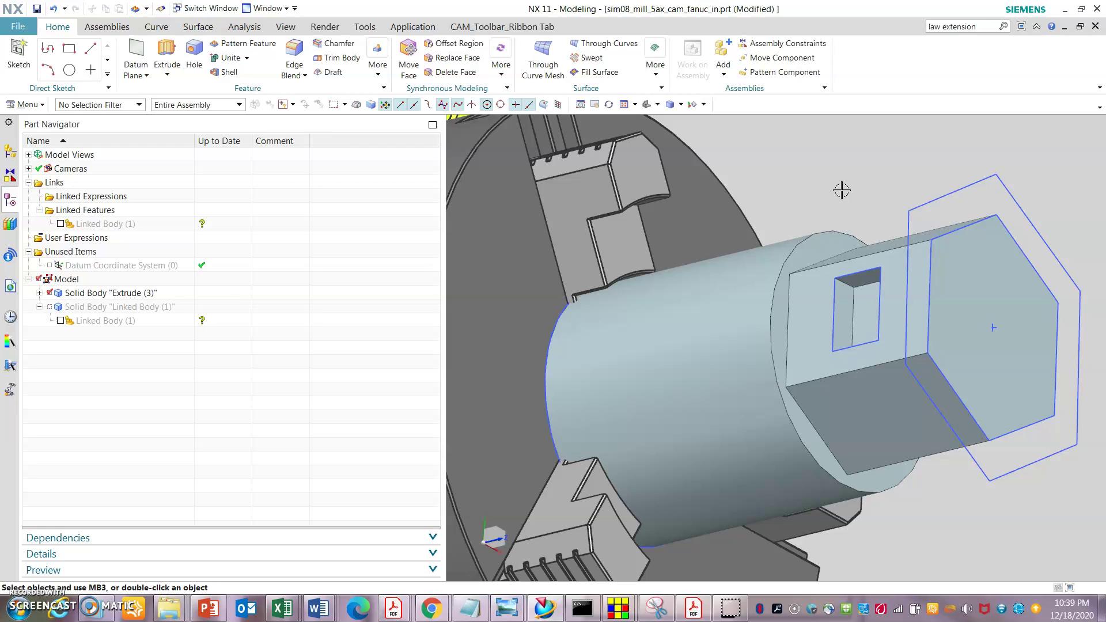
pyautogui.click(196, 429)
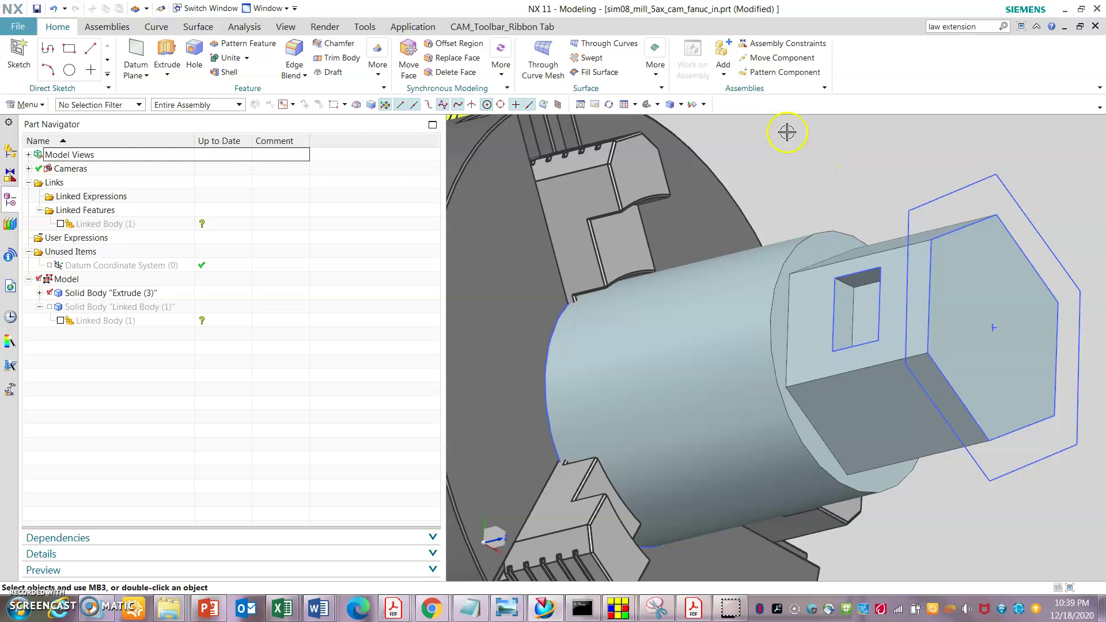
pyautogui.click(24, 104)
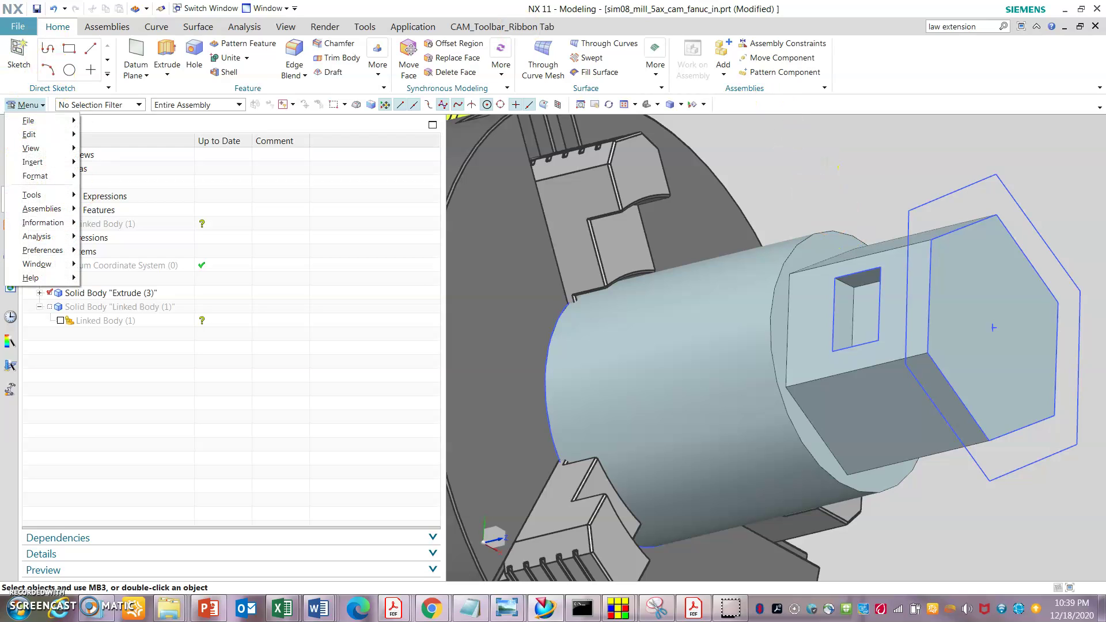
pyautogui.moveTo(35, 162)
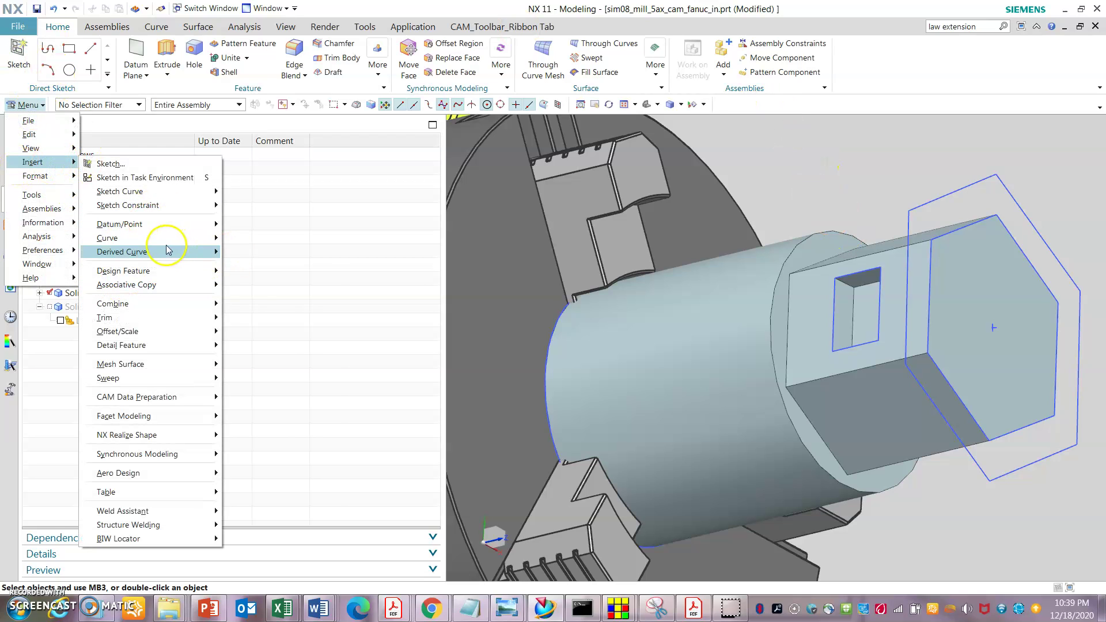
pyautogui.click(165, 285)
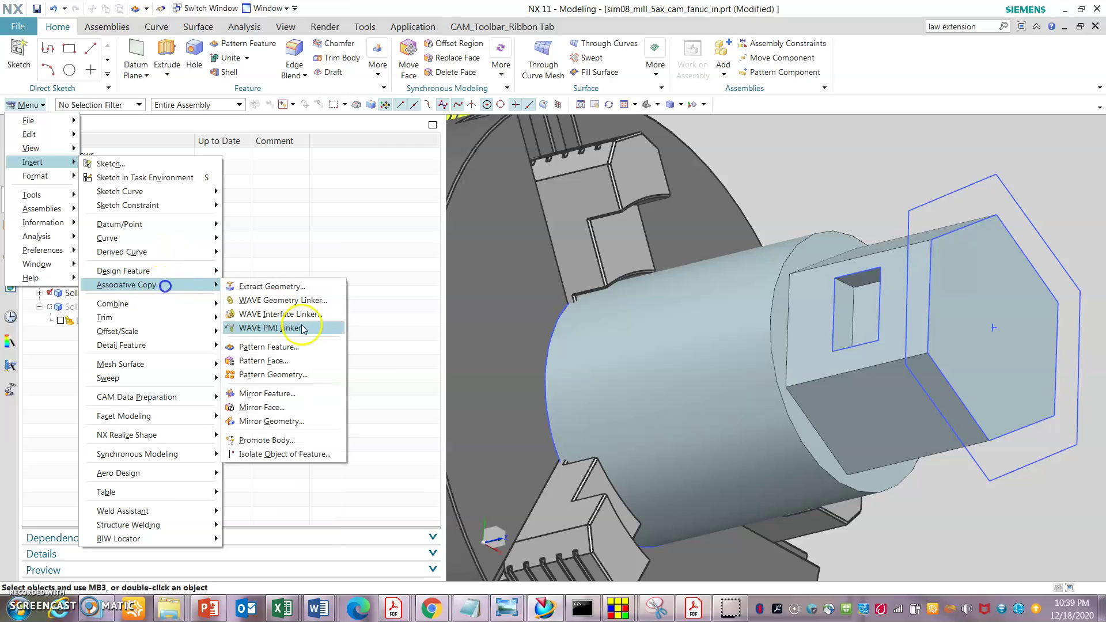
pyautogui.click(267, 346)
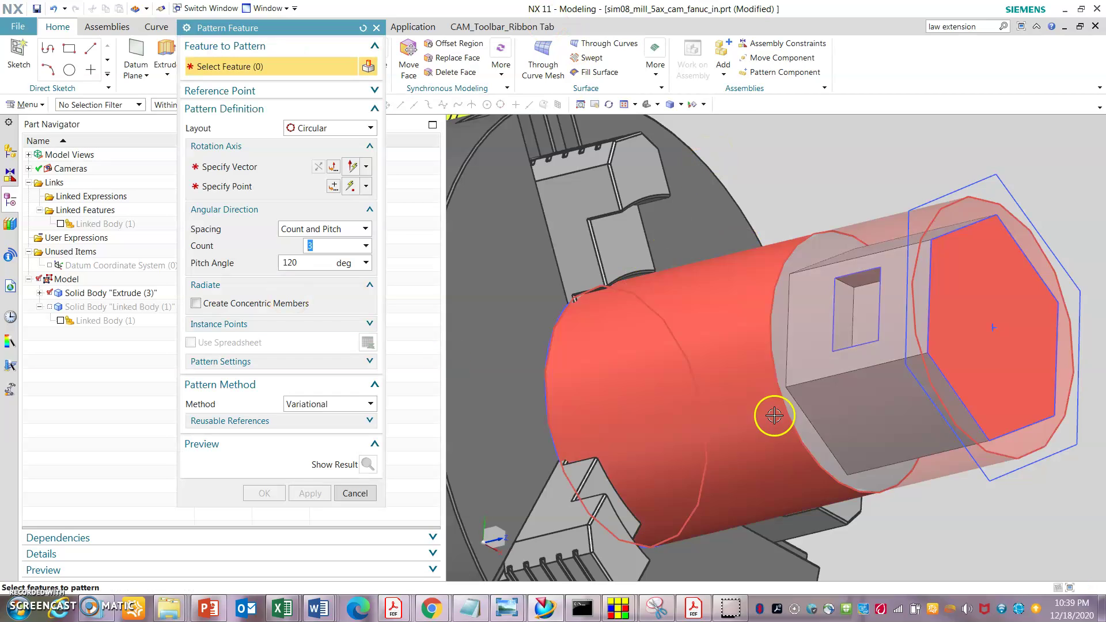
pyautogui.click(857, 315)
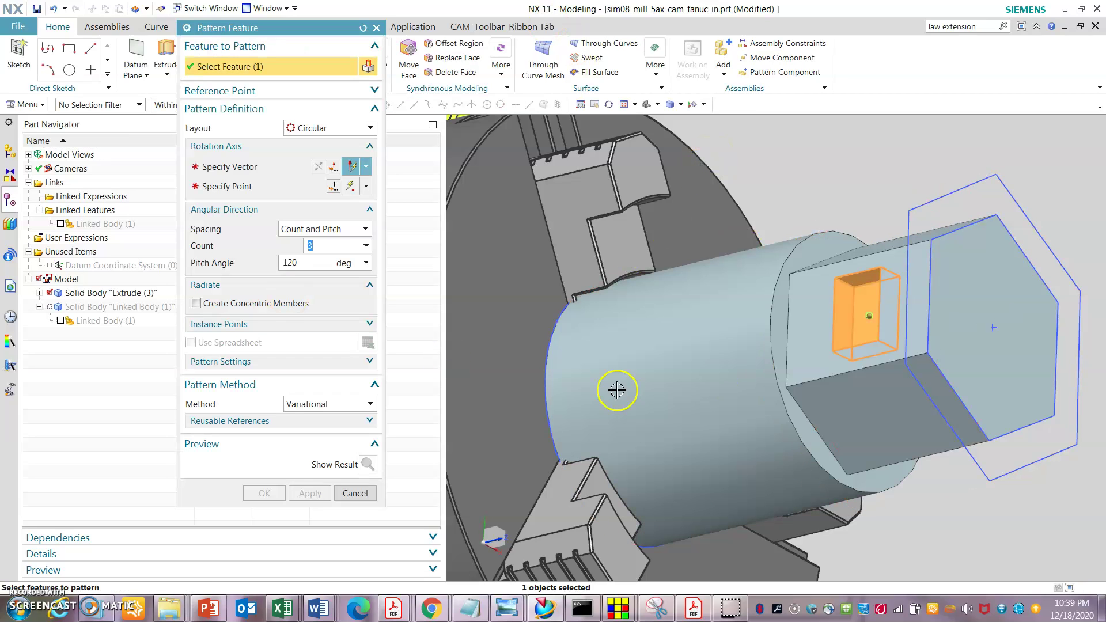
# Step: Pattern the pocket about the workpiece's long axis through the hexagonal end face's centre, with count 6 and pitch angle 60 deg
pyautogui.click(288, 167)
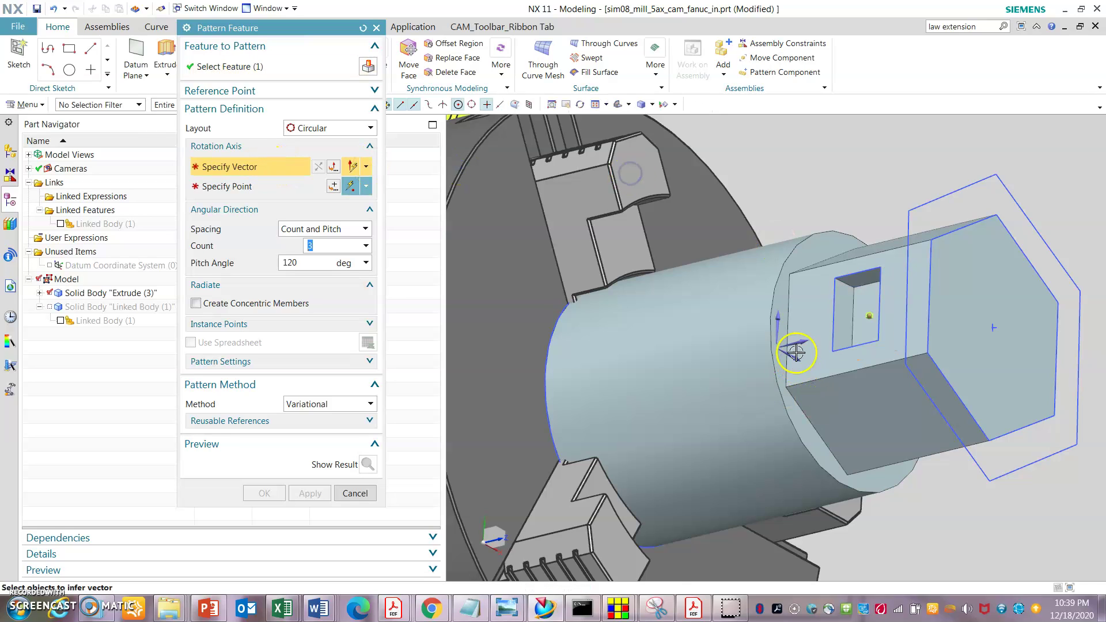
pyautogui.click(636, 213)
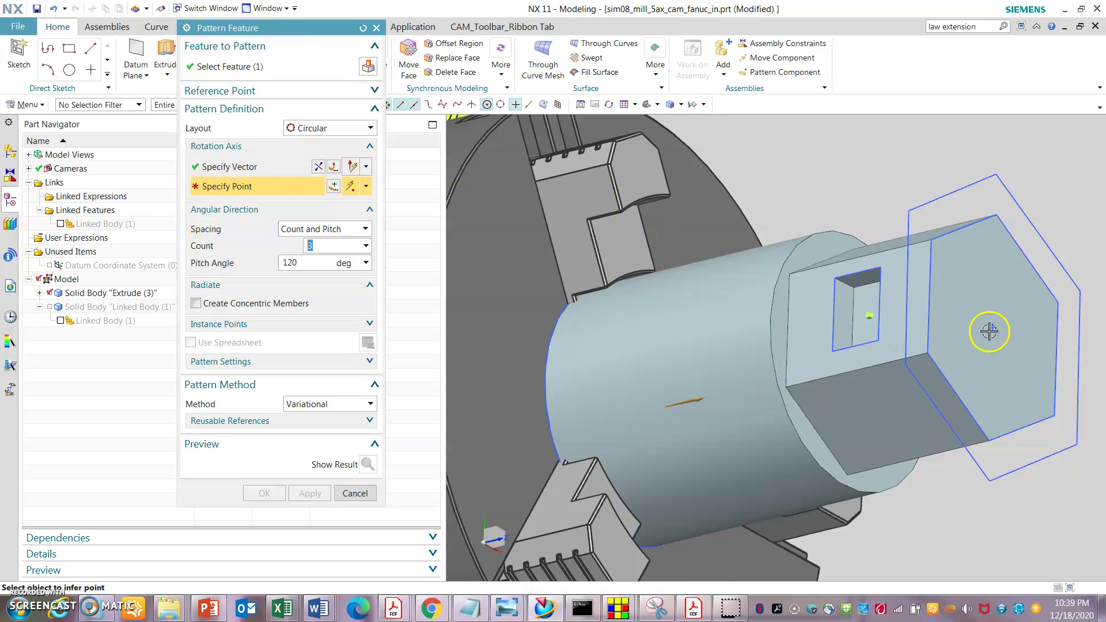
pyautogui.click(995, 327)
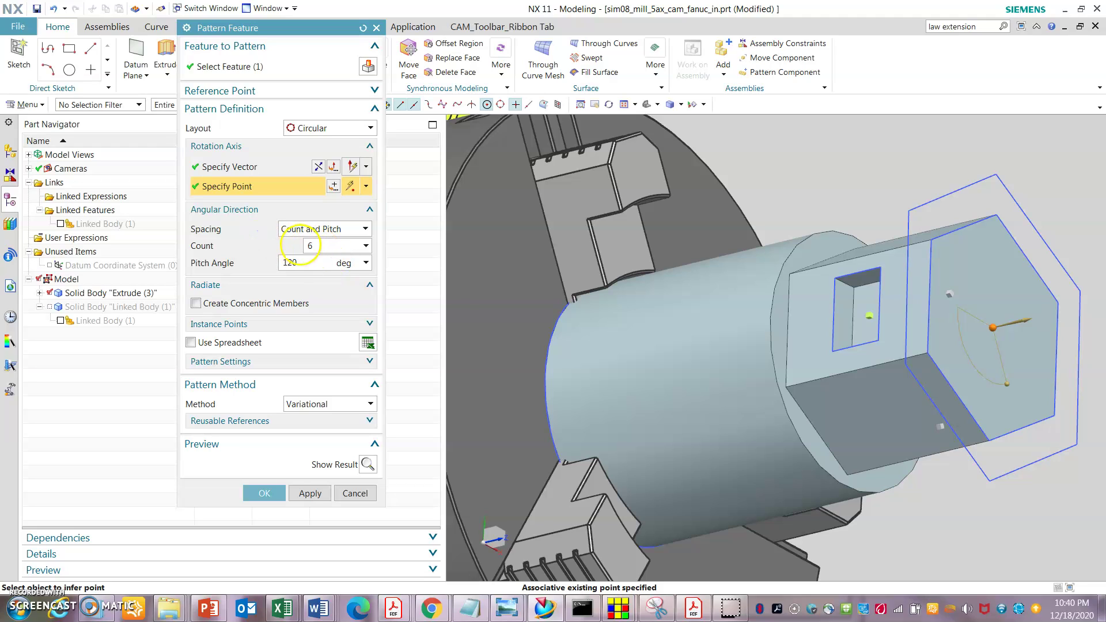
pyautogui.press('Tab')
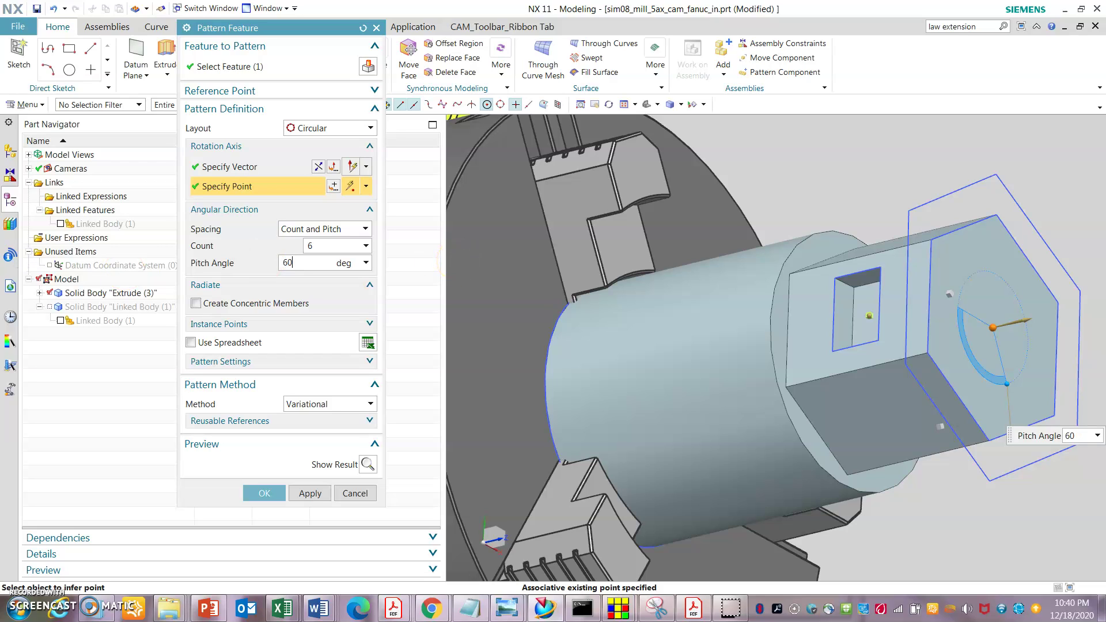
pyautogui.click(368, 464)
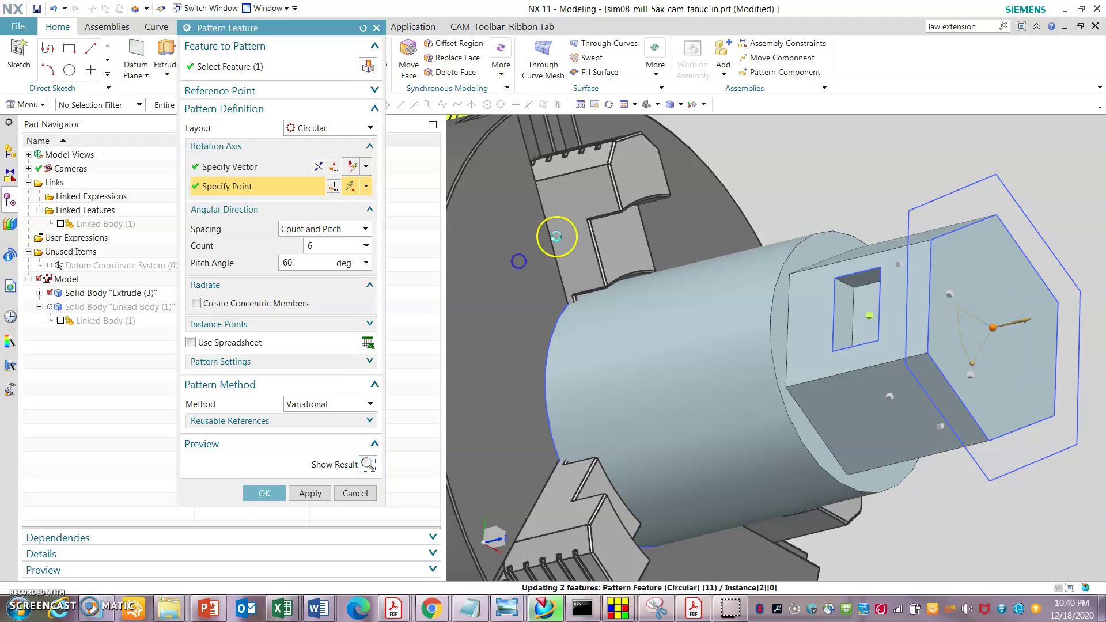
pyautogui.click(264, 494)
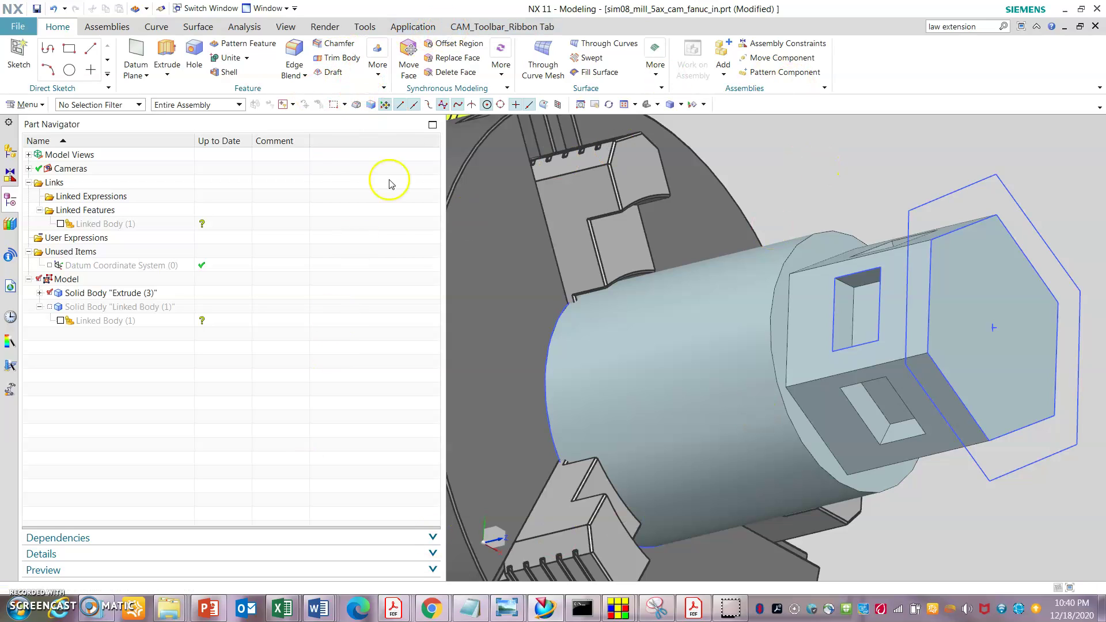
# Step: Switch to the Manufacturing application and open the FACE_TOP operation for editing, removing its suppressed geometry
pyautogui.click(413, 27)
pyautogui.click(203, 55)
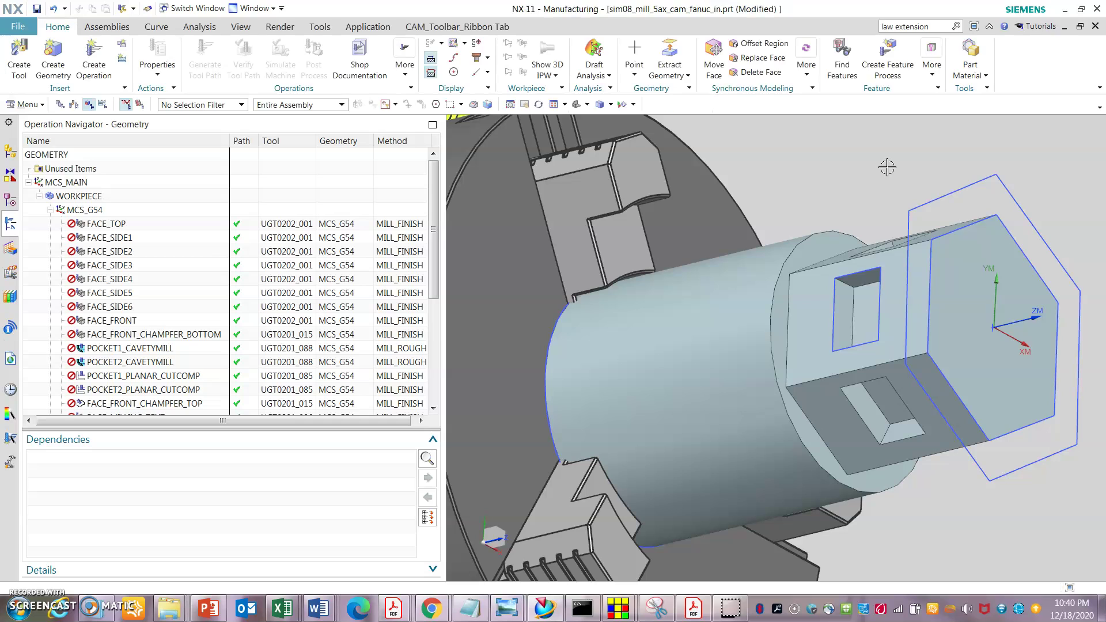
pyautogui.scroll(2, 794, 332)
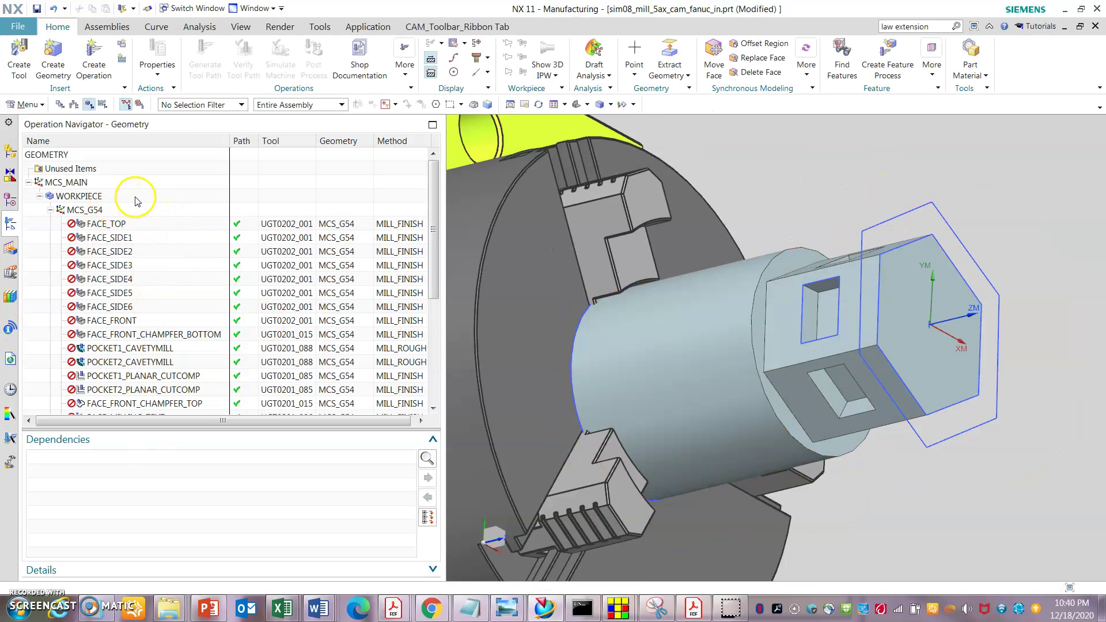
pyautogui.click(168, 225)
pyautogui.rightClick(165, 225)
pyautogui.click(184, 231)
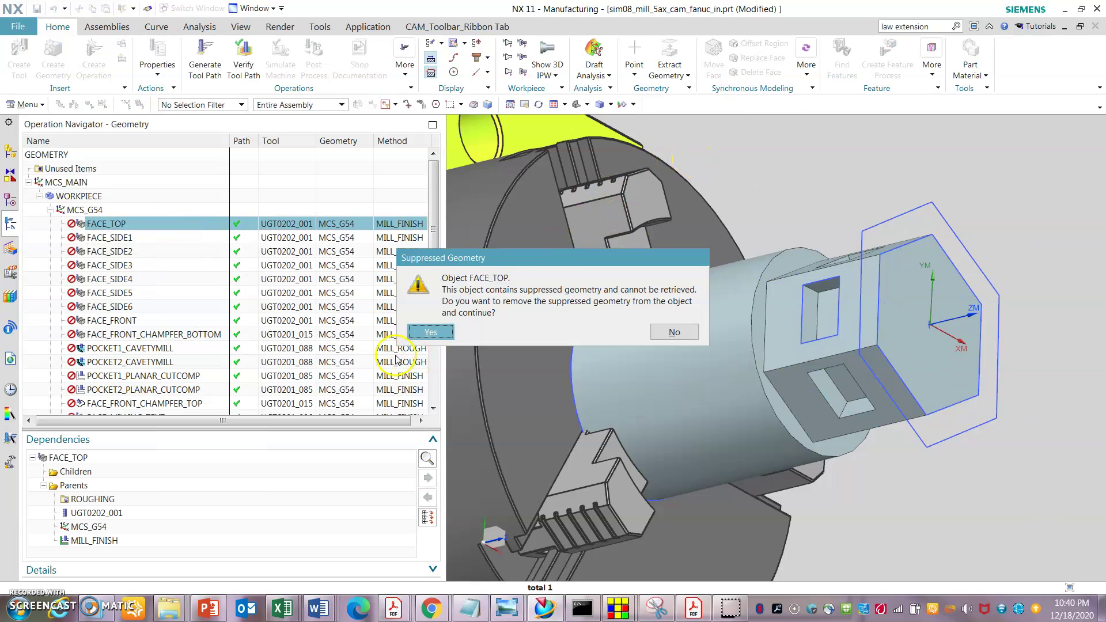
pyautogui.click(430, 332)
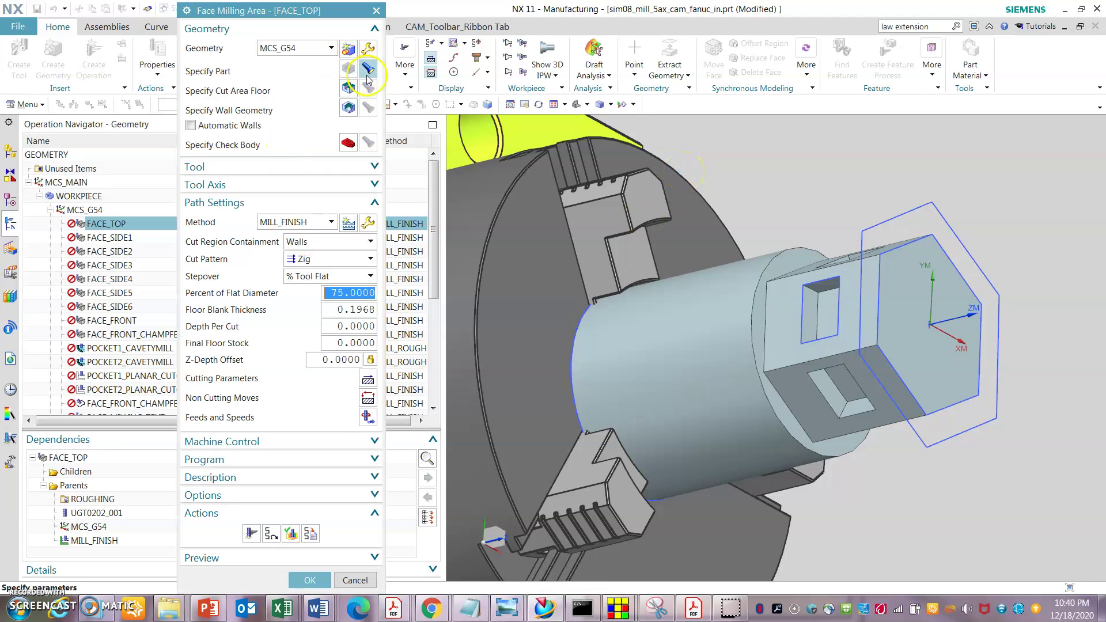
# Step: Display the part geometry of FACE_TOP and specify the hexagonal end face as its cut area floor
pyautogui.click(369, 70)
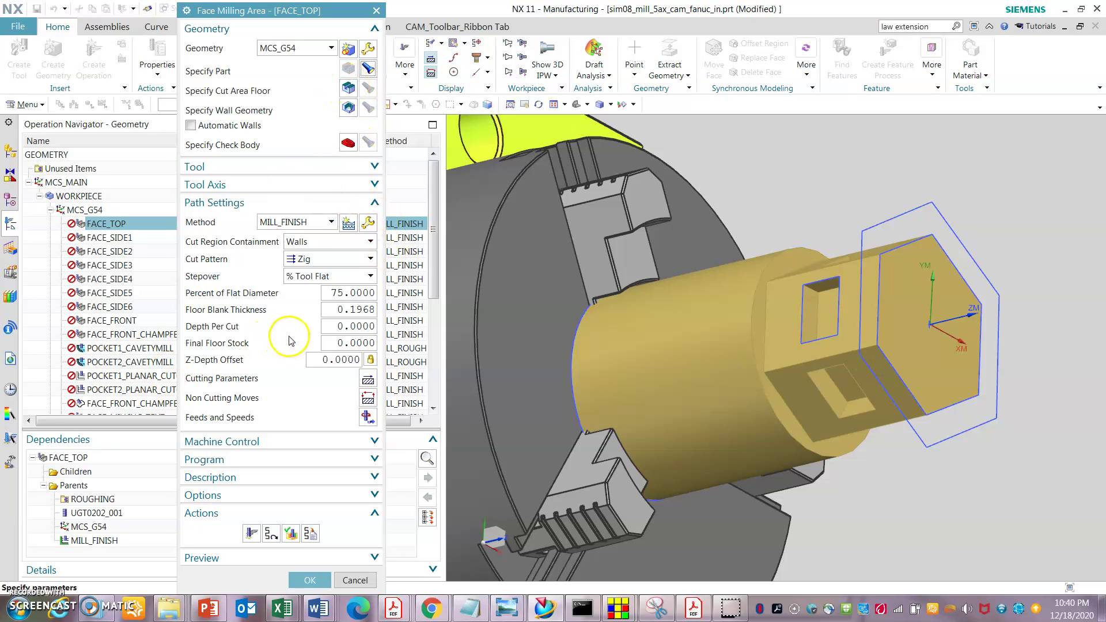
pyautogui.click(347, 90)
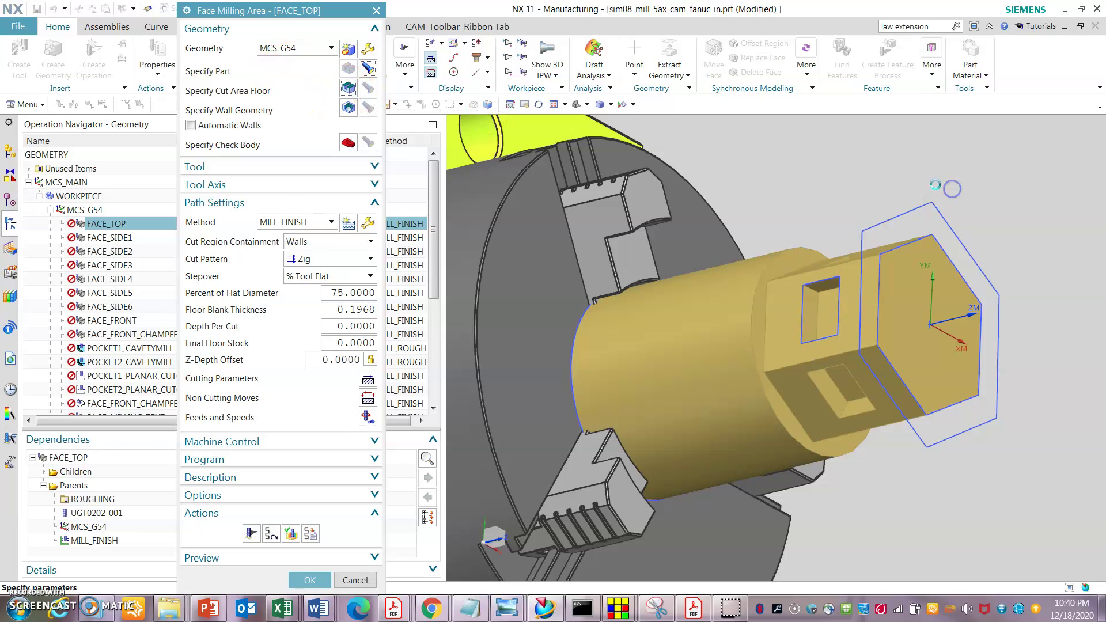
pyautogui.press('Escape')
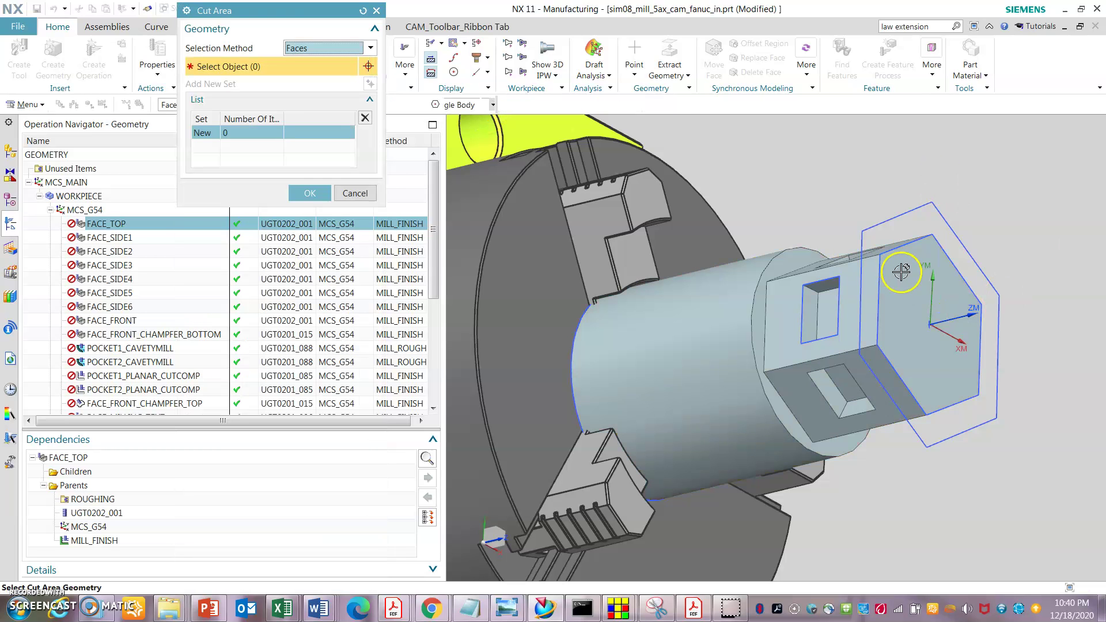
pyautogui.click(917, 267)
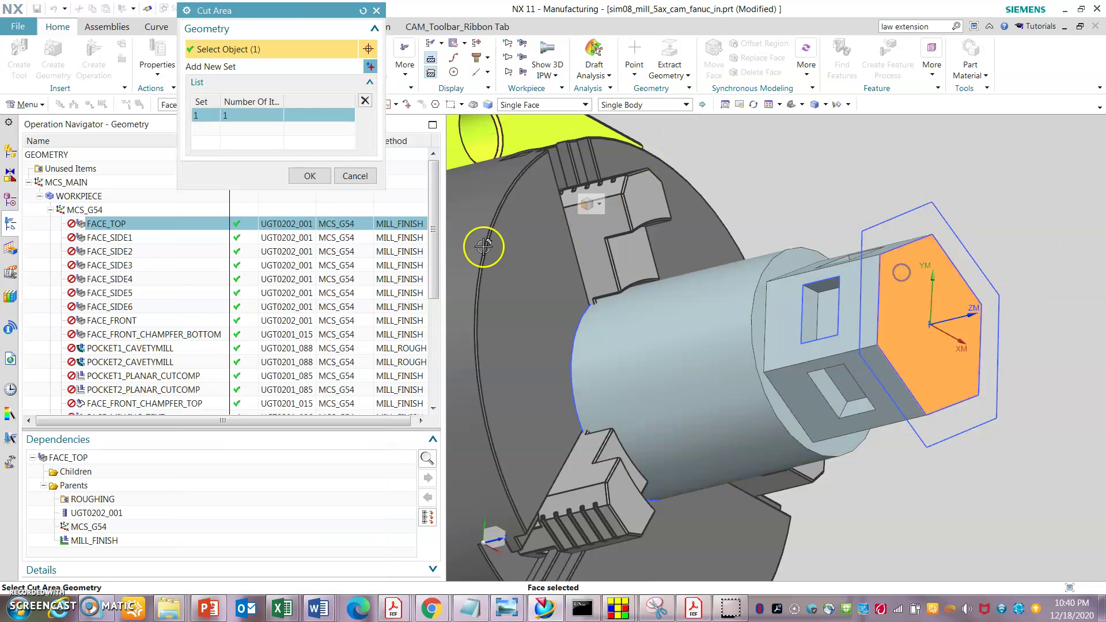
pyautogui.click(322, 182)
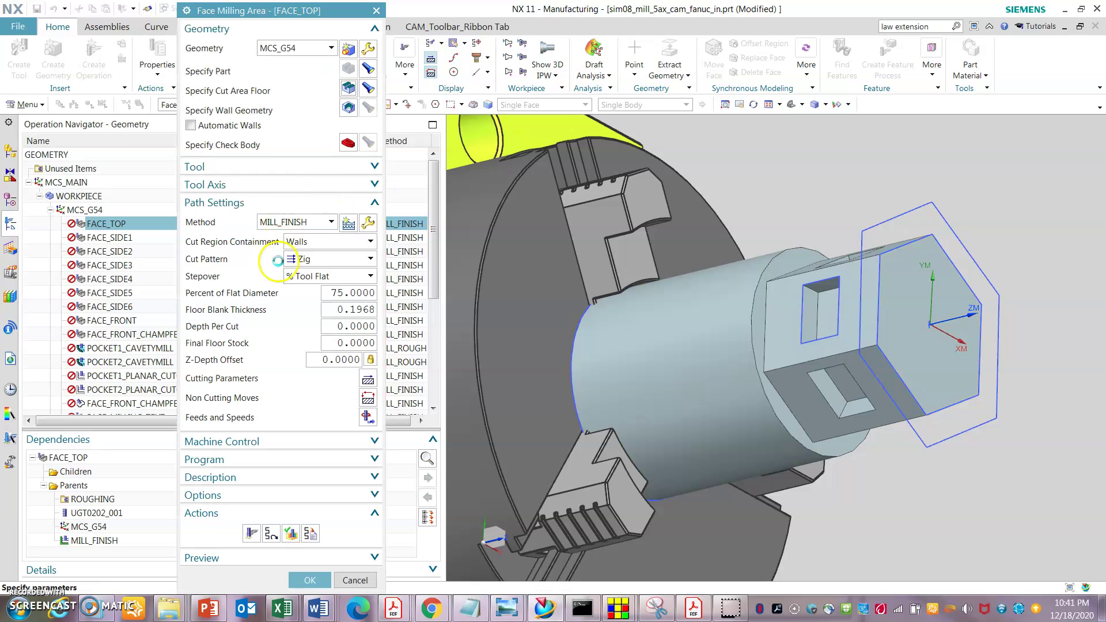
pyautogui.press('Escape')
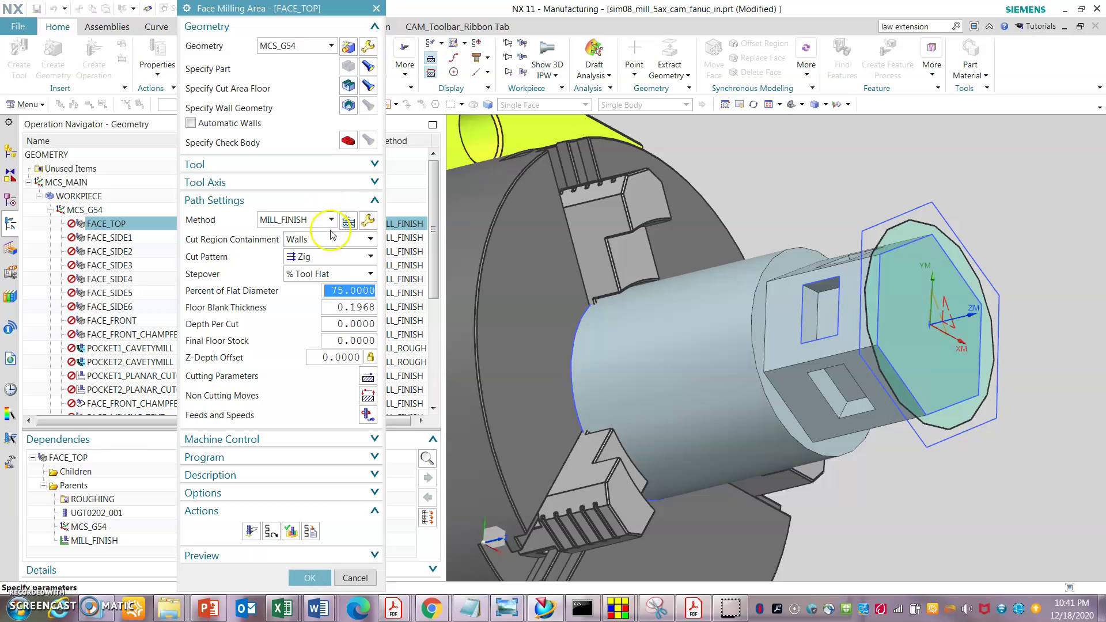
# Step: Show the tool axis settings of FACE_TOP and generate its tool path with the axis normal to the first face
pyautogui.click(375, 182)
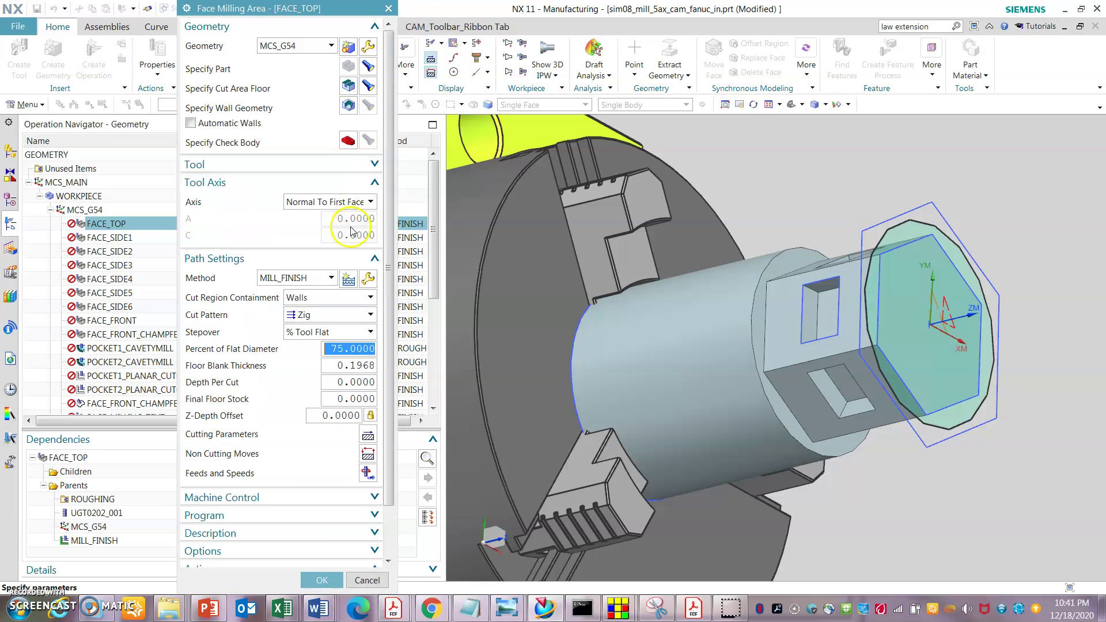
pyautogui.scroll(-3, 316, 507)
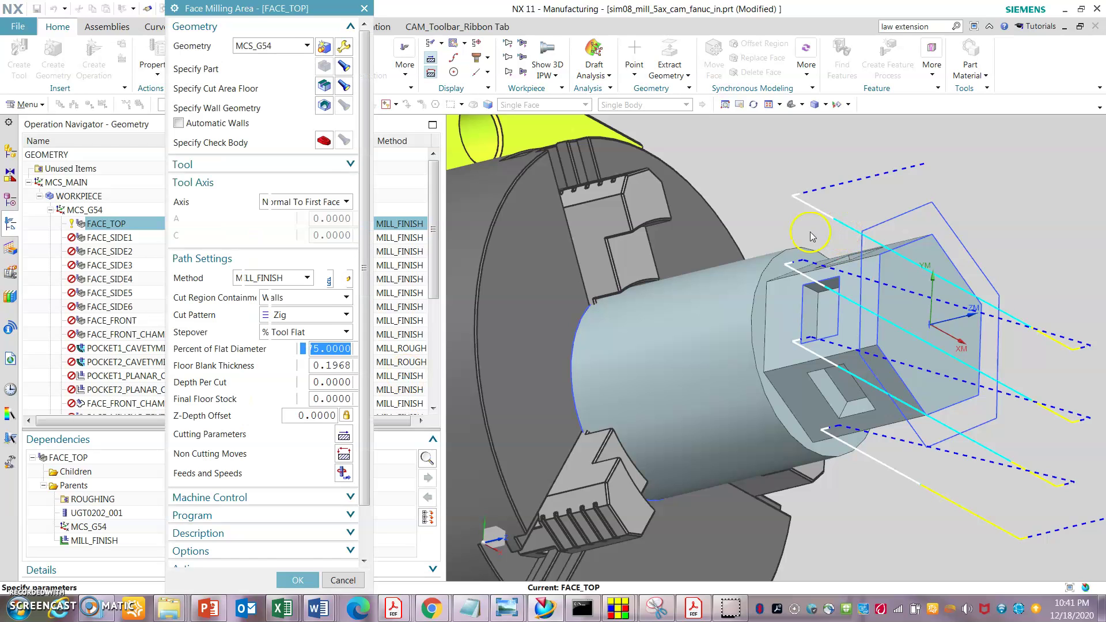
pyautogui.scroll(-3, 673, 257)
pyautogui.scroll(-3, 271, 506)
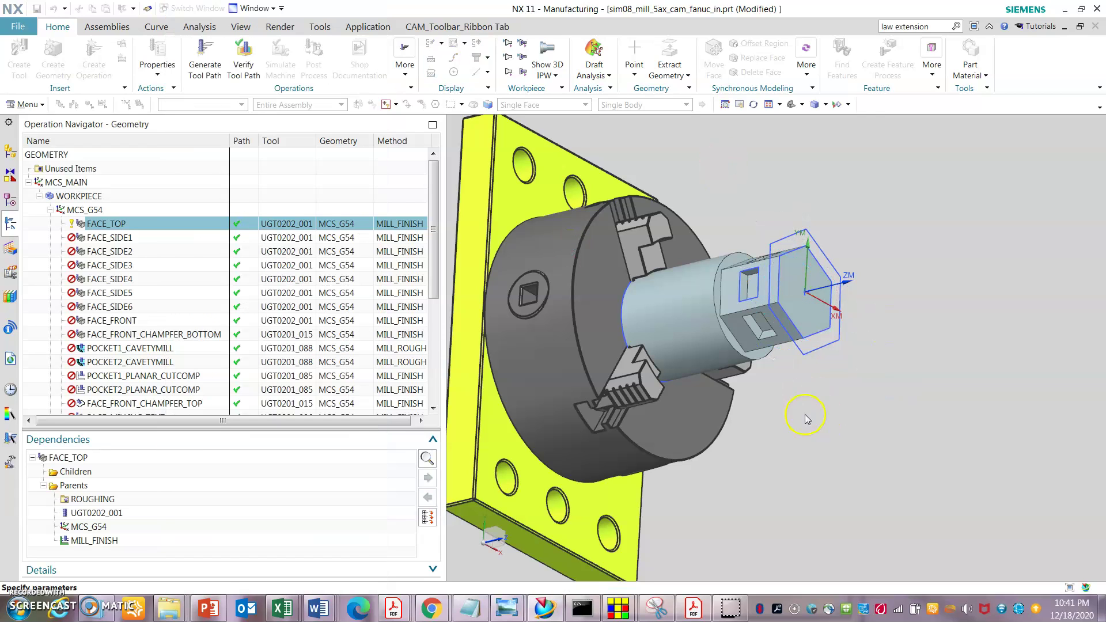
# Step: Replay the FACE_TOP tool path at animation speeds 6 and 8, stop the replay and accept the visualization
pyautogui.scroll(-3, 761, 405)
pyautogui.scroll(3, 830, 354)
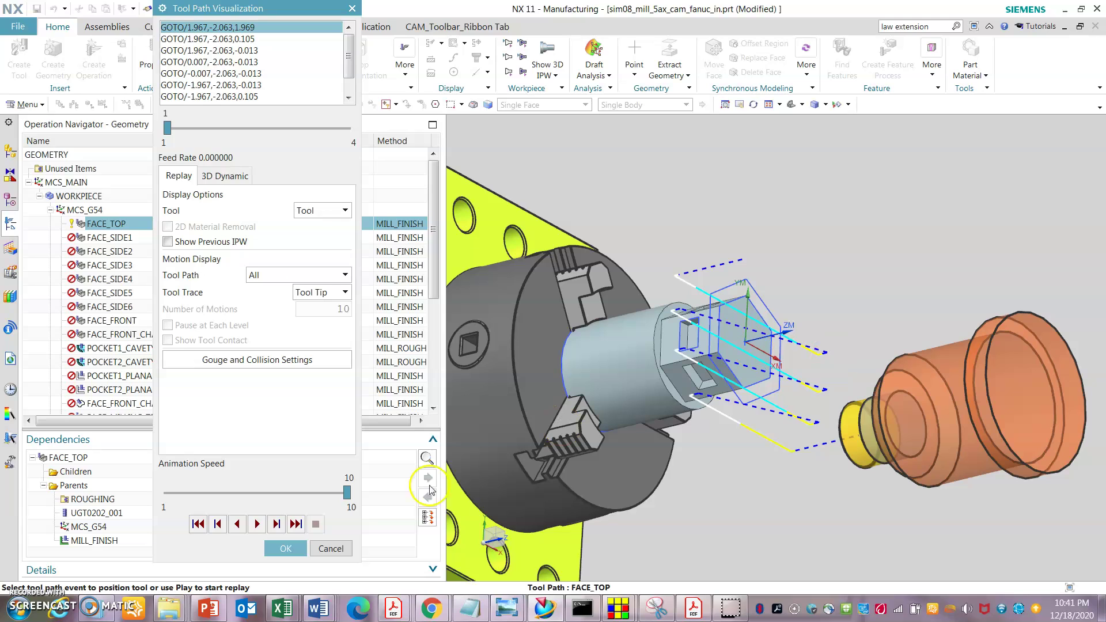
pyautogui.click(232, 494)
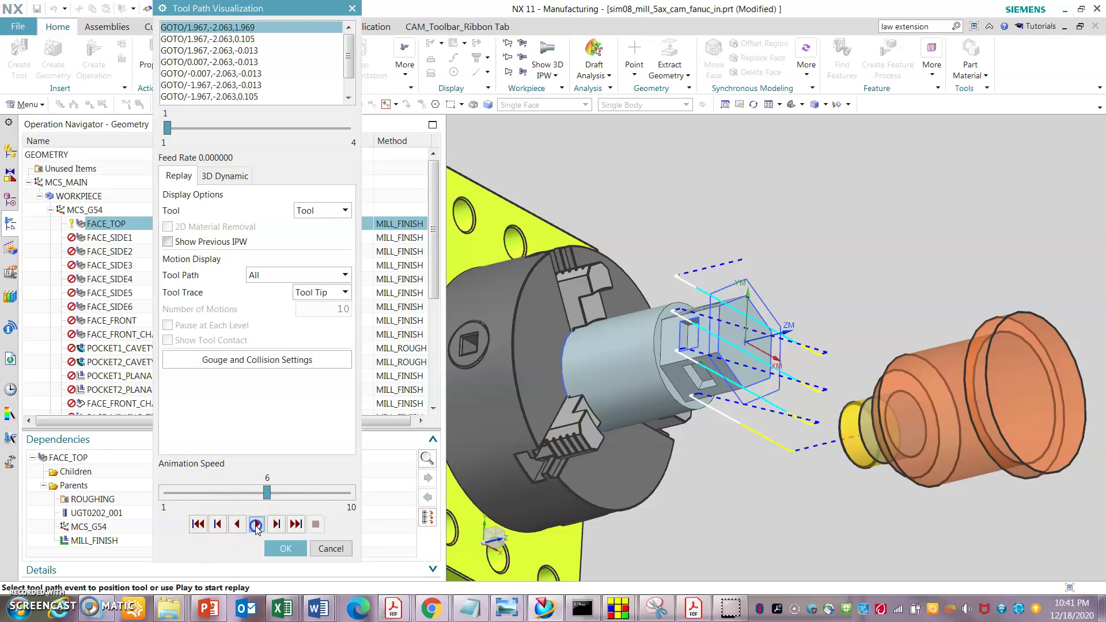
pyautogui.click(256, 524)
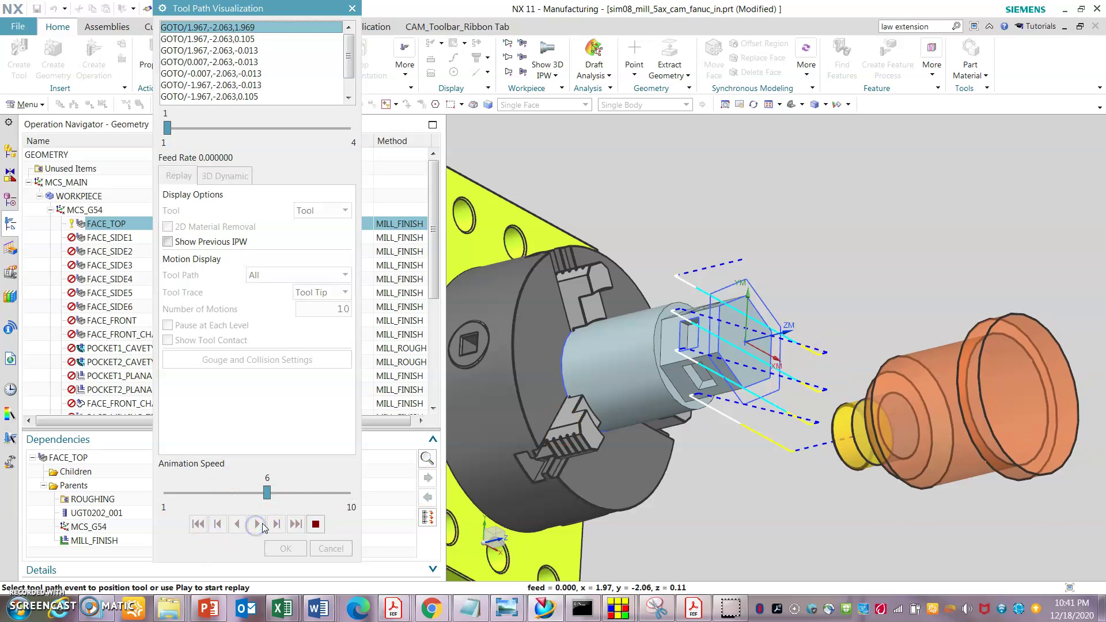
pyautogui.click(306, 492)
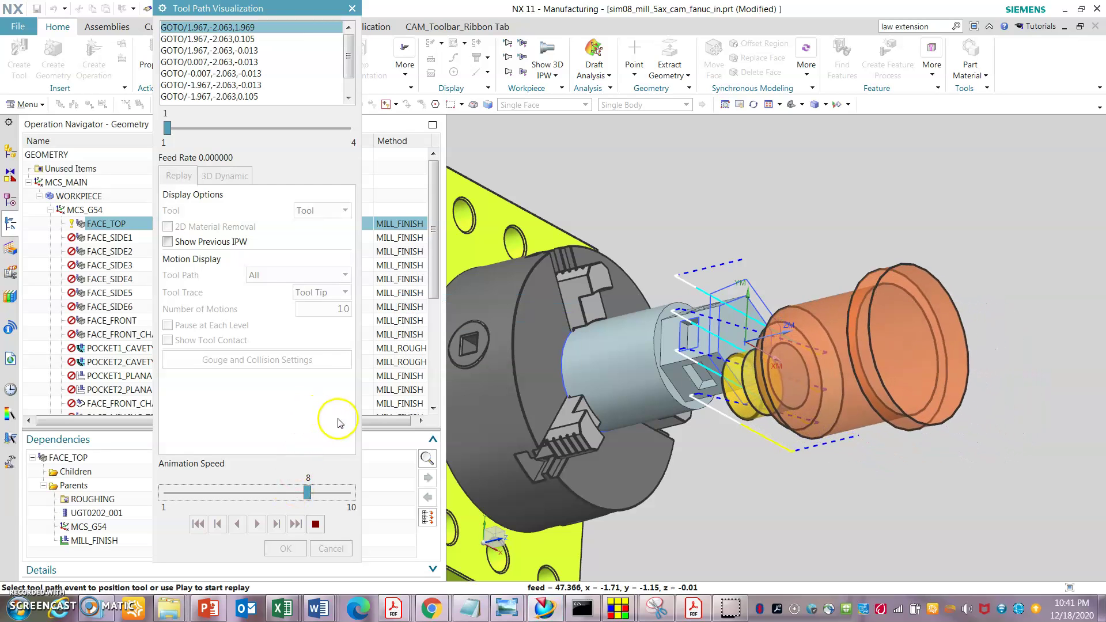
pyautogui.click(315, 523)
pyautogui.click(285, 549)
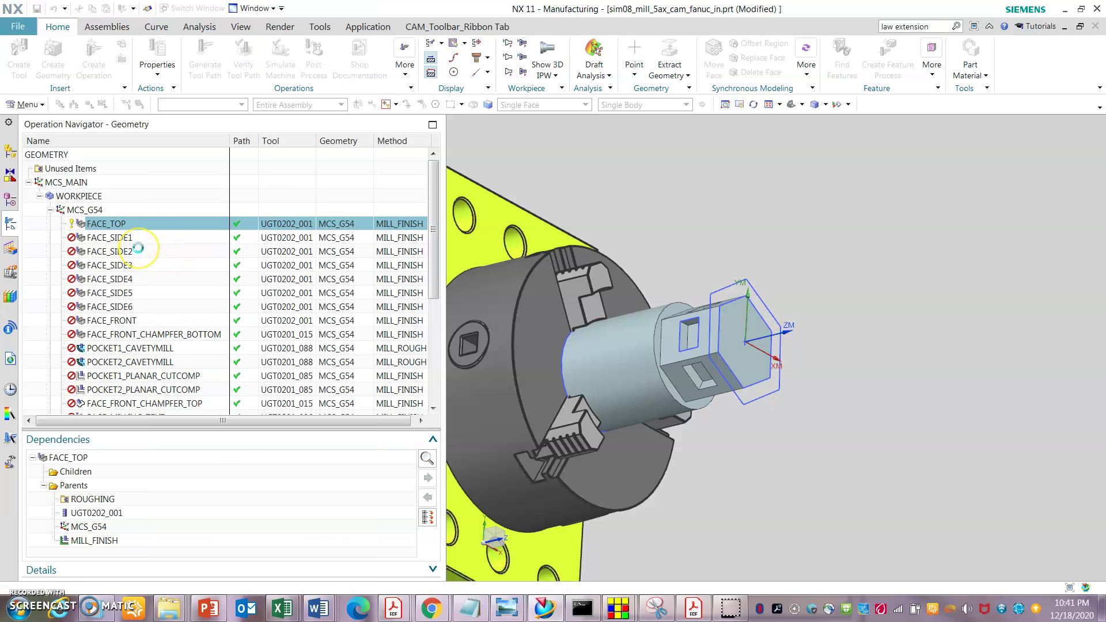
# Step: Open the FACE_SIDE1 operation for editing, removing its suppressed geometry
pyautogui.rightClick(159, 237)
pyautogui.click(190, 247)
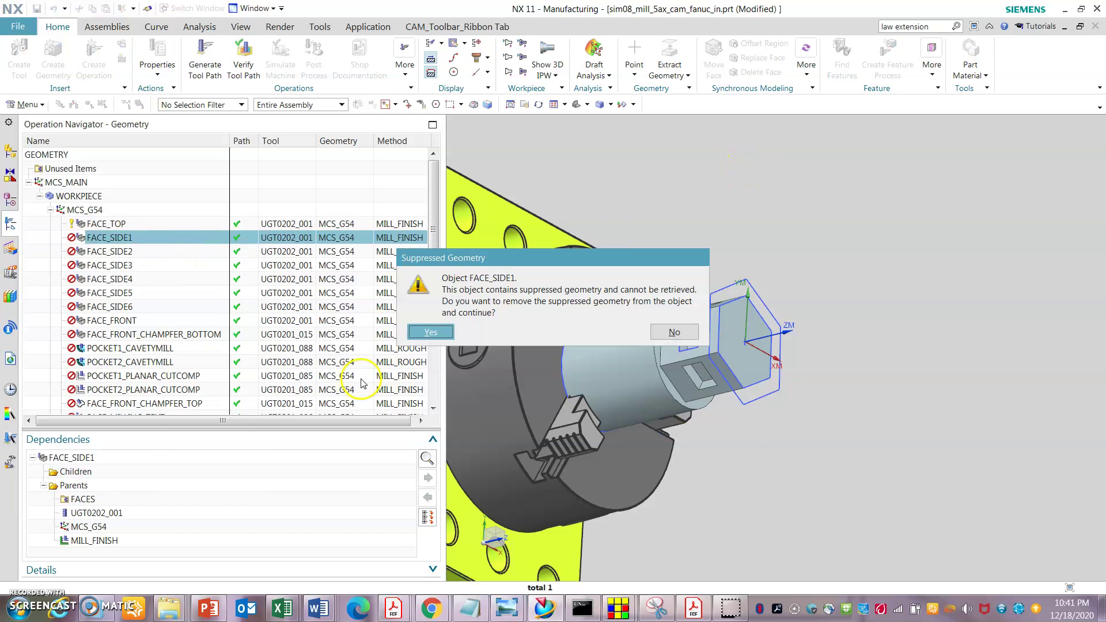
pyautogui.click(439, 329)
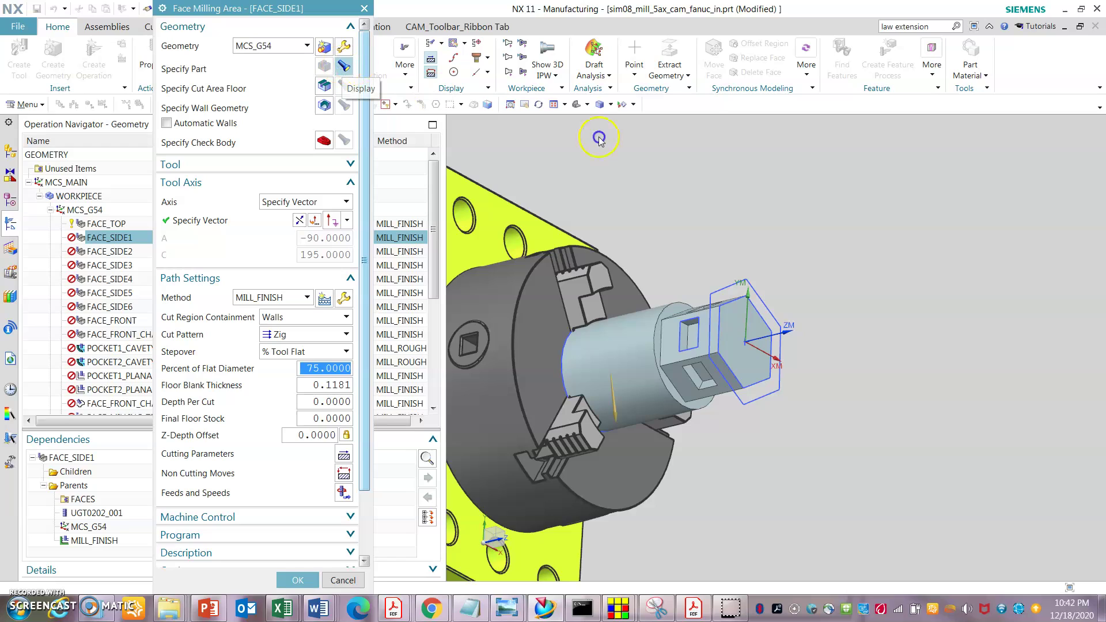
# Step: Display the part geometry of FACE_SIDE1 and specify the lower pocketed hexagon side face as its cut area floor
pyautogui.click(344, 66)
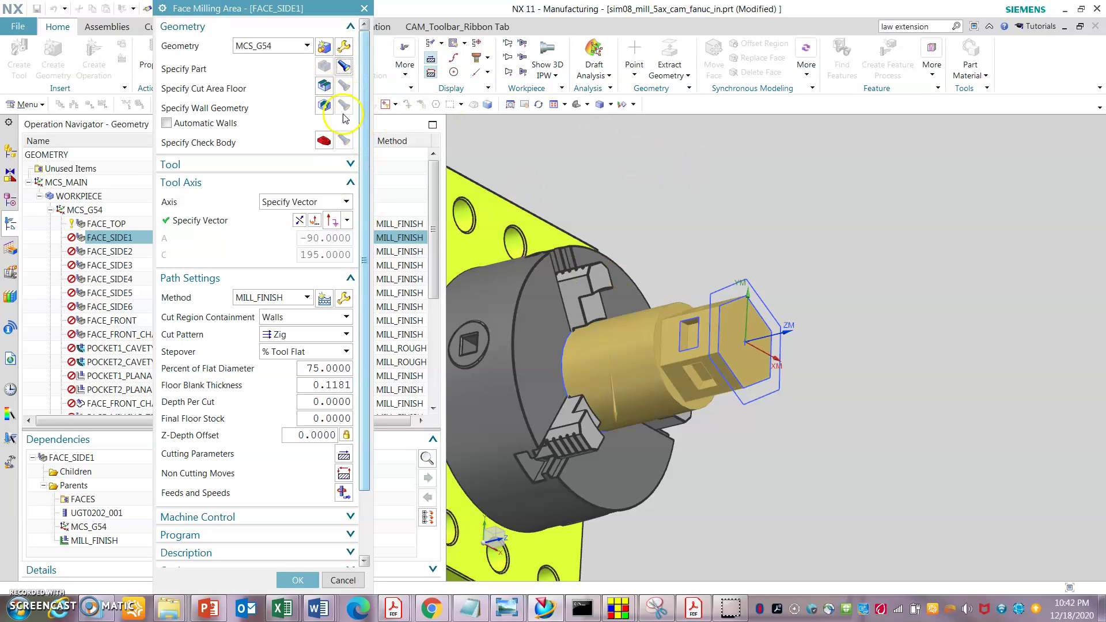
pyautogui.click(350, 167)
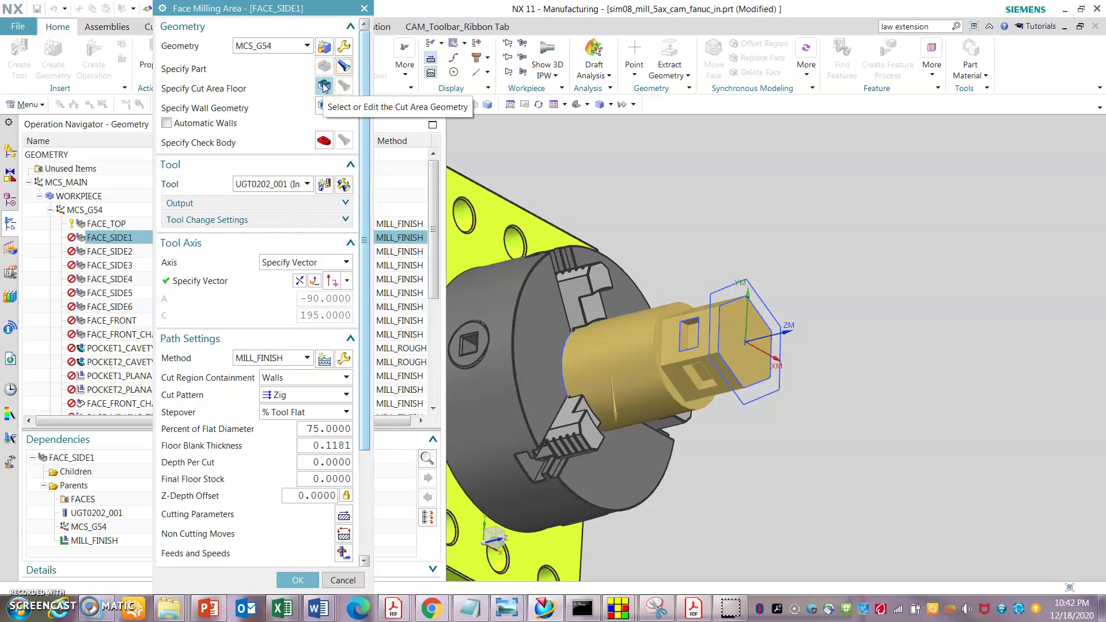
pyautogui.middleClick(937, 187)
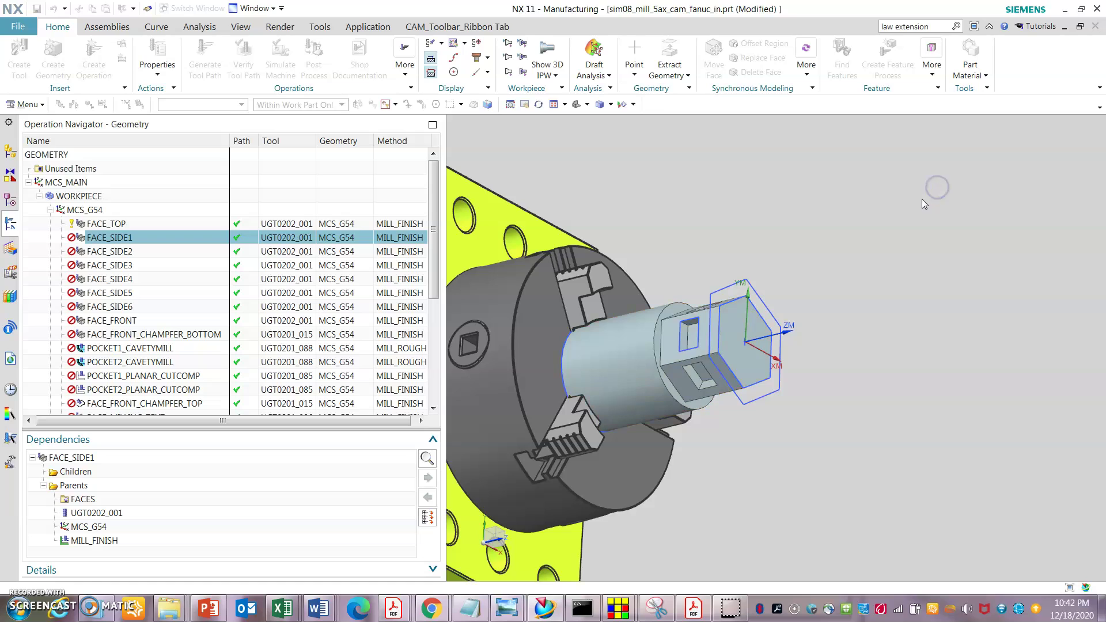
pyautogui.click(724, 382)
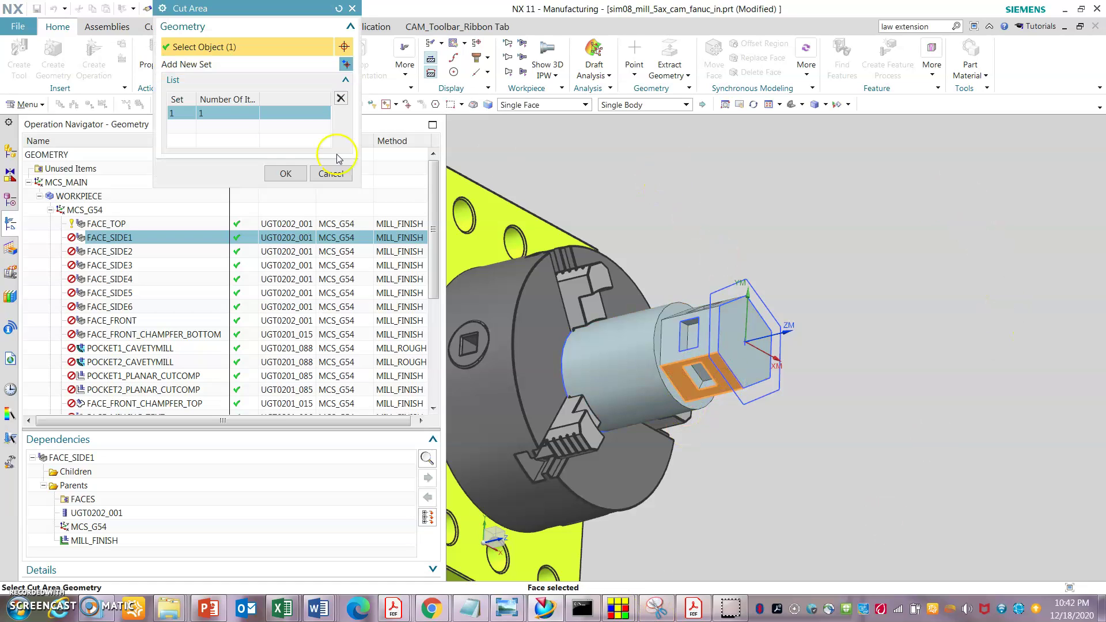
pyautogui.click(318, 182)
# Step: Try to generate the FACE_SIDE1 tool path, and set the operation's tool axis to Normal To First Face
pyautogui.click(271, 529)
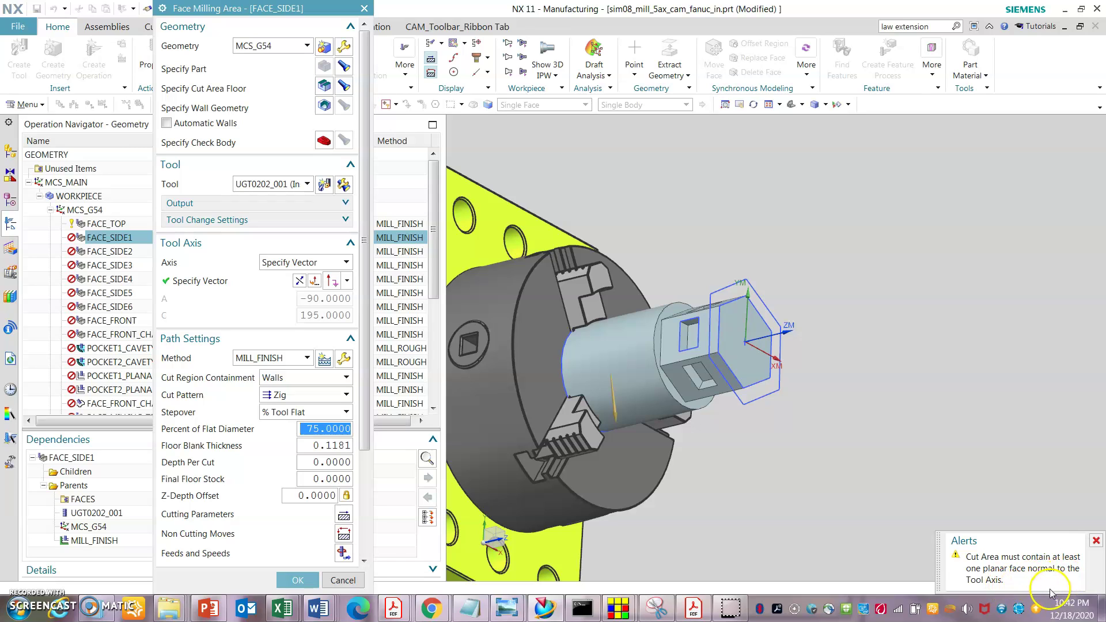
pyautogui.click(345, 220)
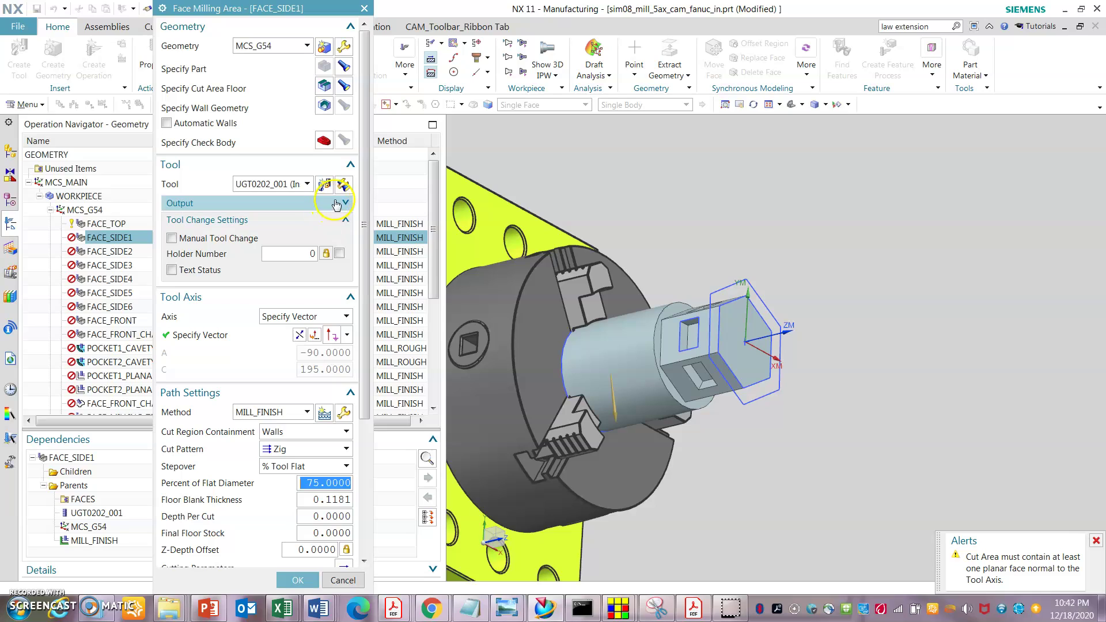
pyautogui.click(336, 318)
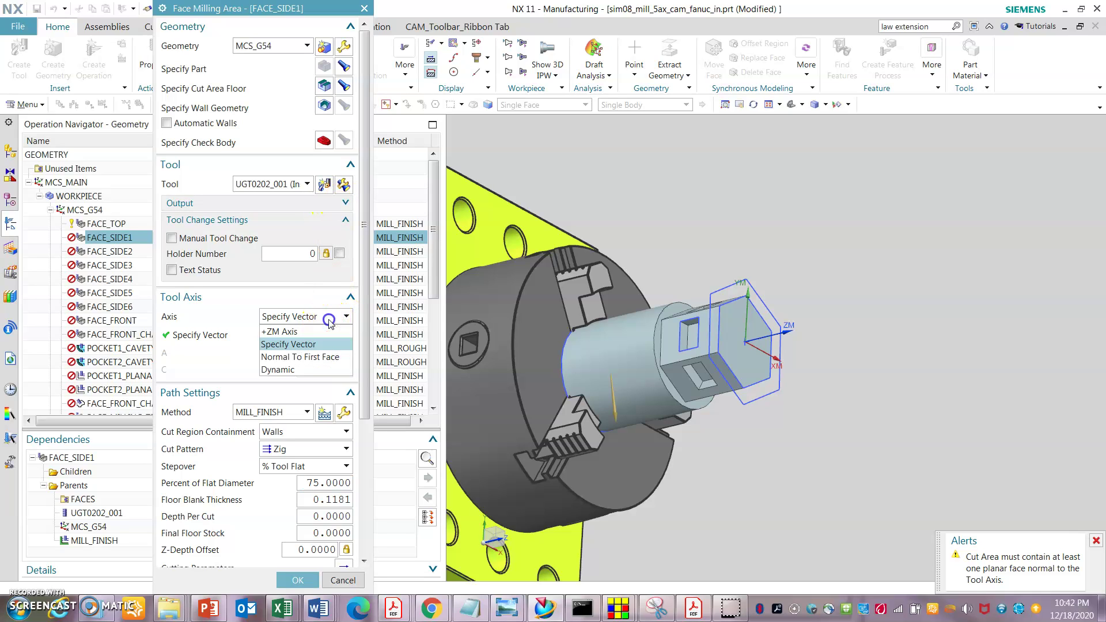
pyautogui.click(319, 358)
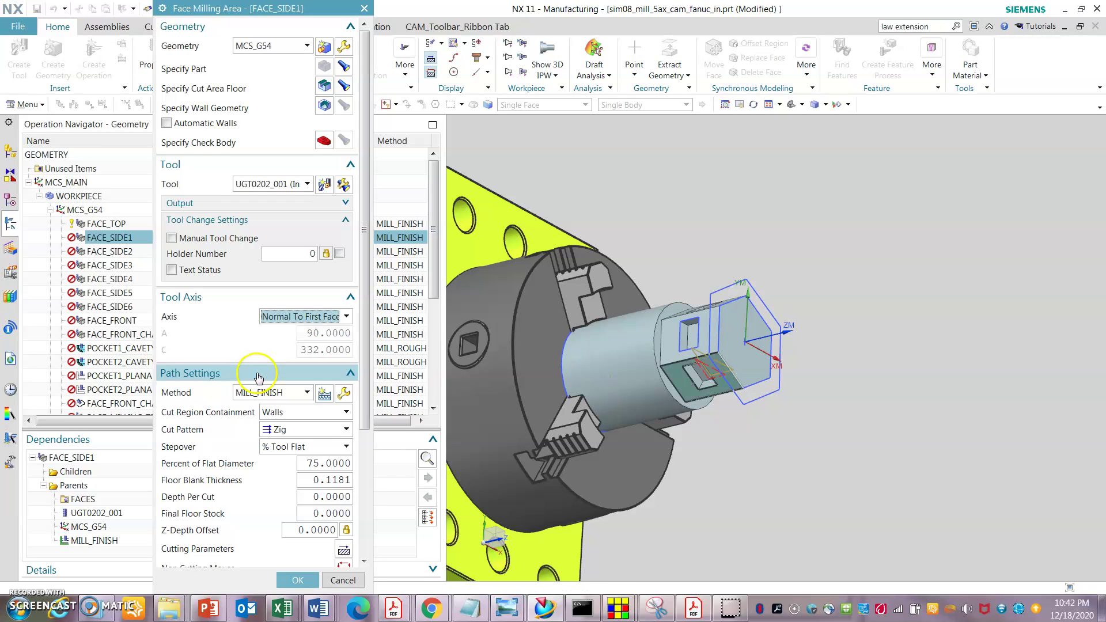
# Step: Generate the FACE_SIDE1 tool path with the new tool axis and close the operation
pyautogui.scroll(-5, 254, 464)
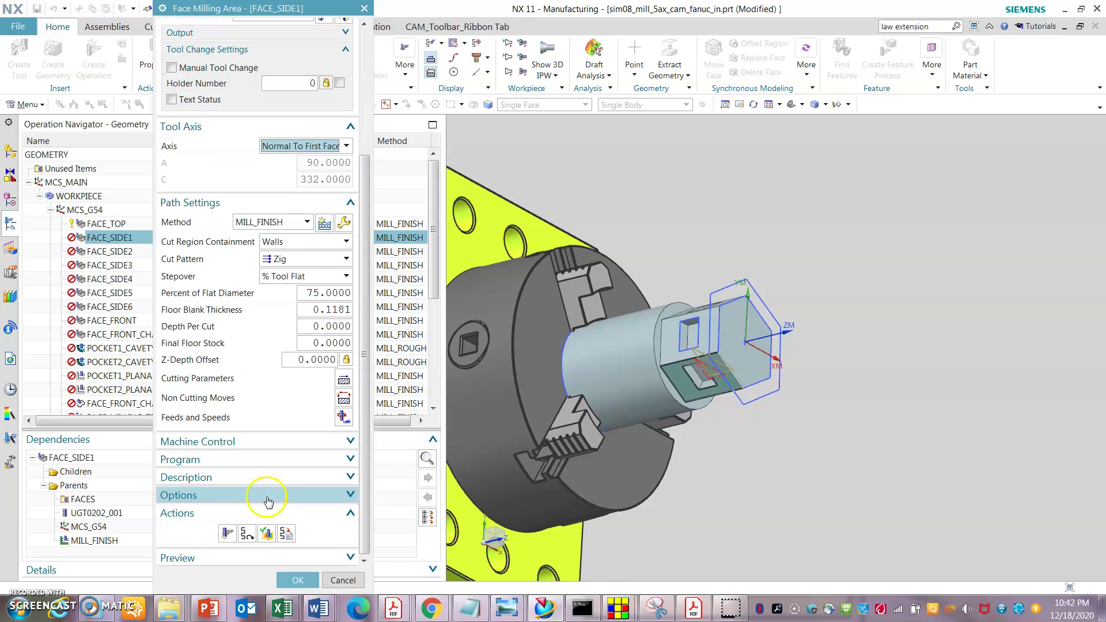
pyautogui.click(228, 533)
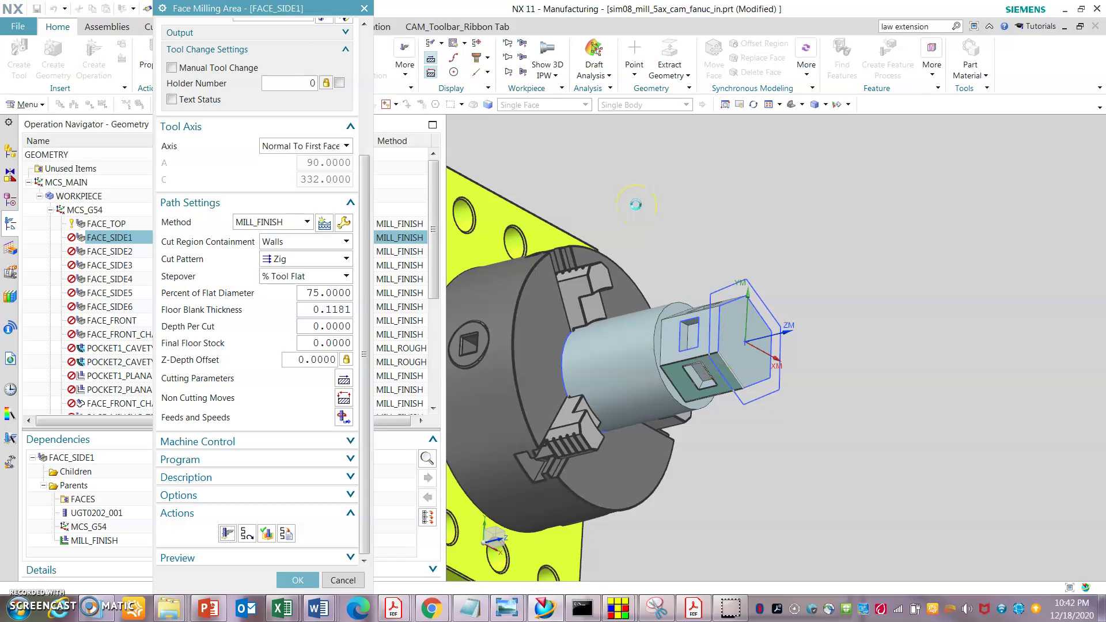
pyautogui.middleClick(635, 205)
pyautogui.click(648, 207)
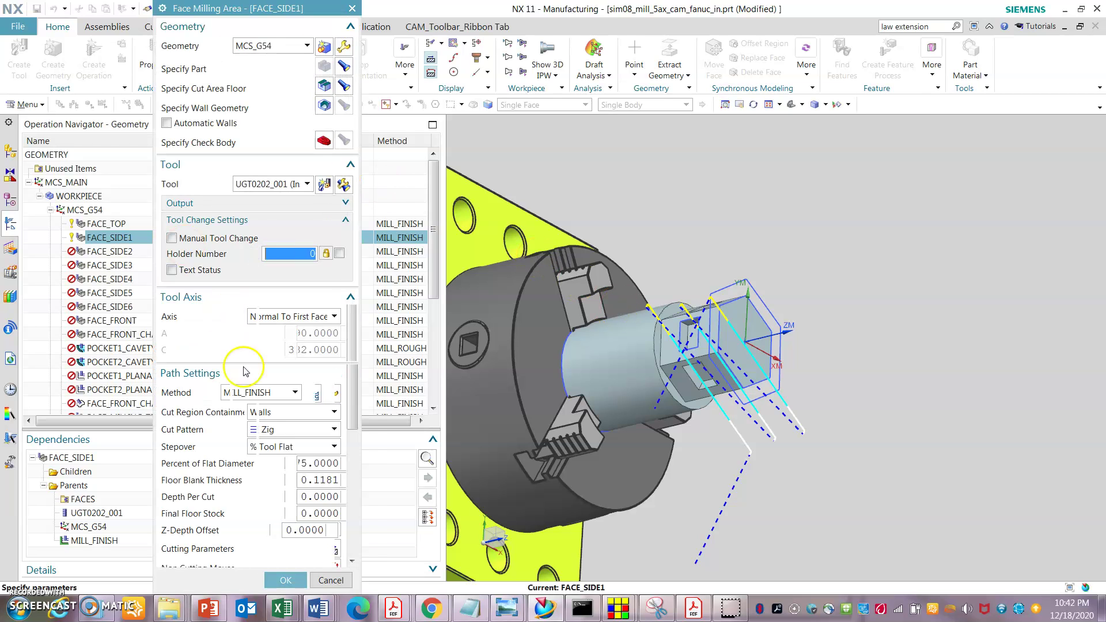
pyautogui.click(282, 587)
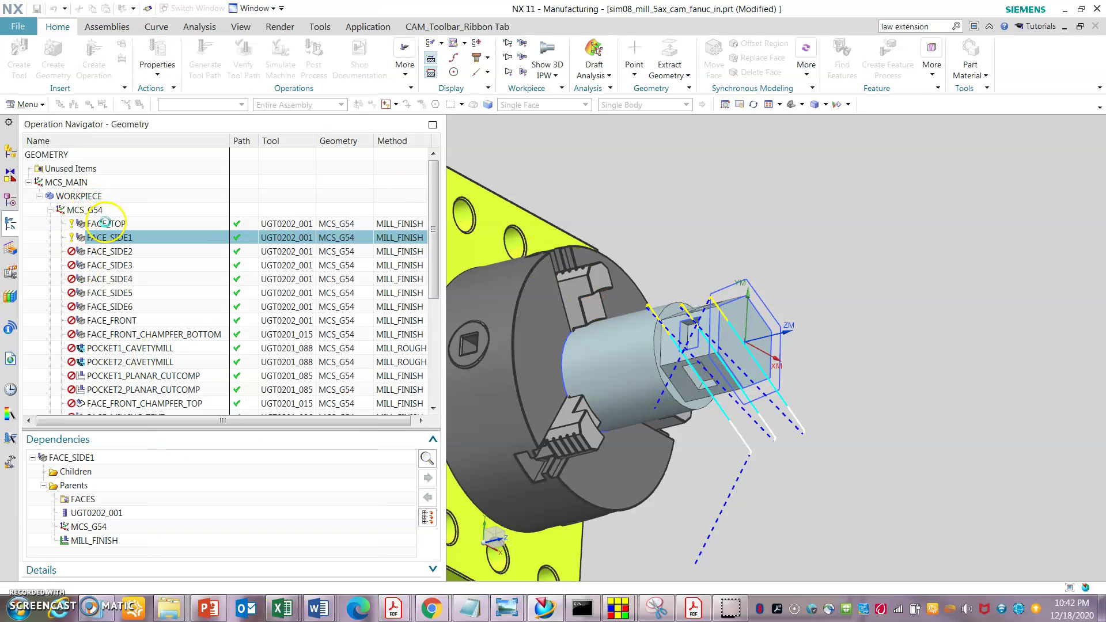
# Step: Edit FACE_SIDE2, removing its suppressed geometry, and specify the lower pocketed hexagon side face as its cut area floor
pyautogui.click(139, 252)
pyautogui.rightClick(139, 252)
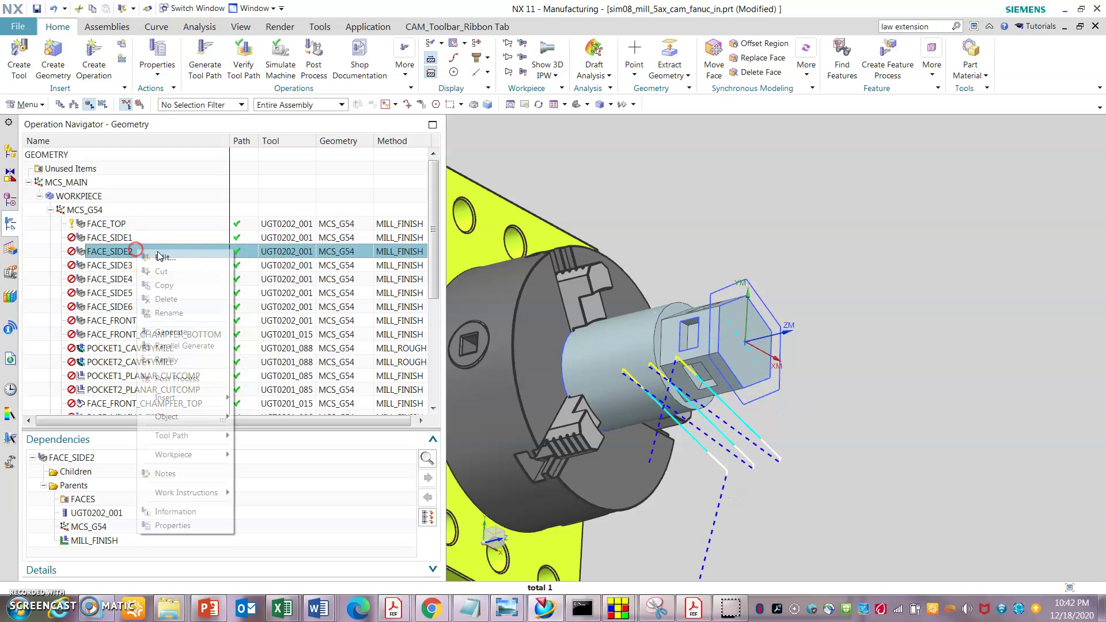
pyautogui.click(153, 254)
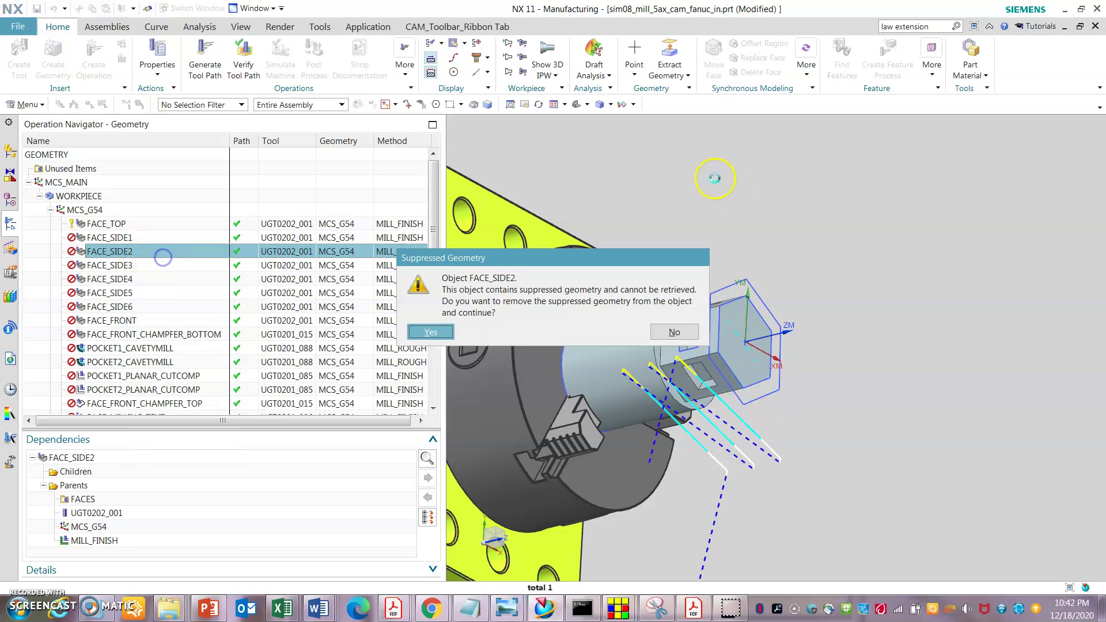
pyautogui.click(428, 335)
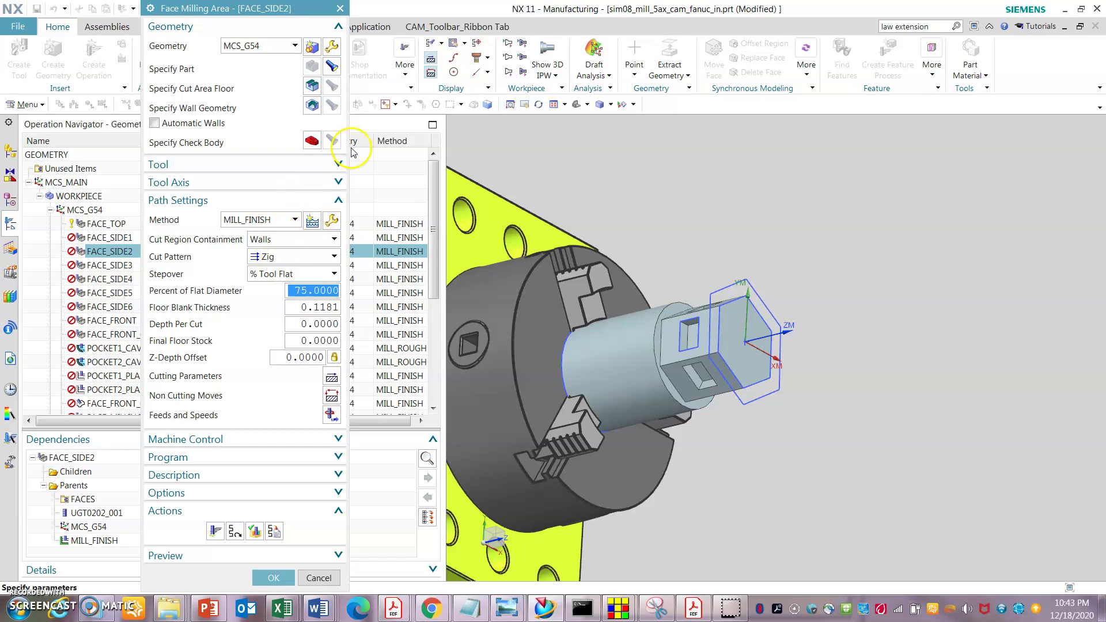
pyautogui.click(312, 88)
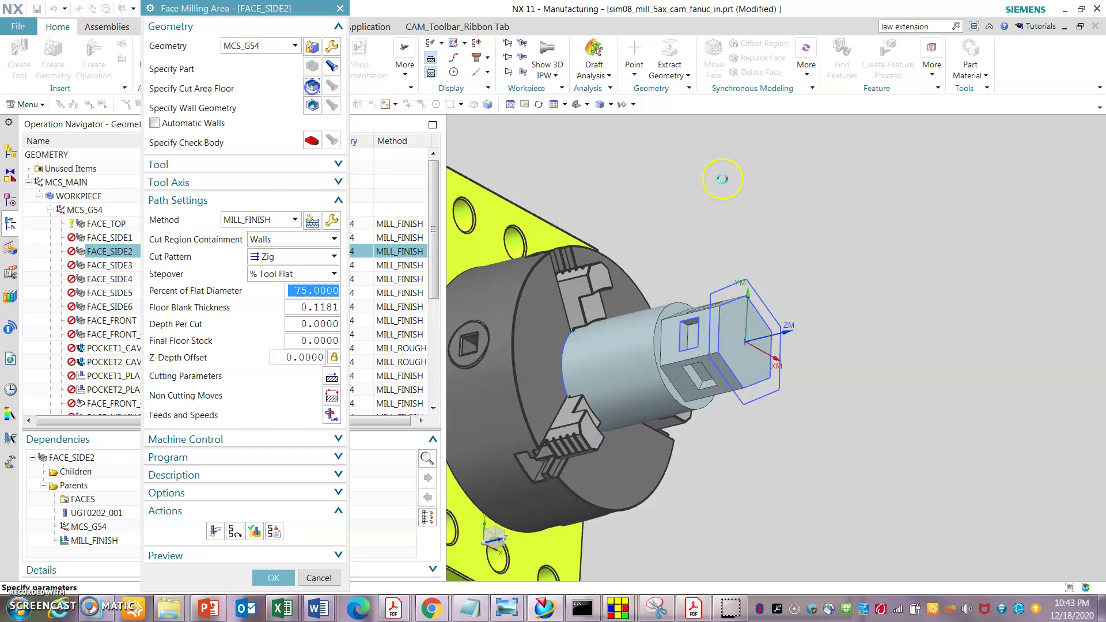
pyautogui.click(681, 370)
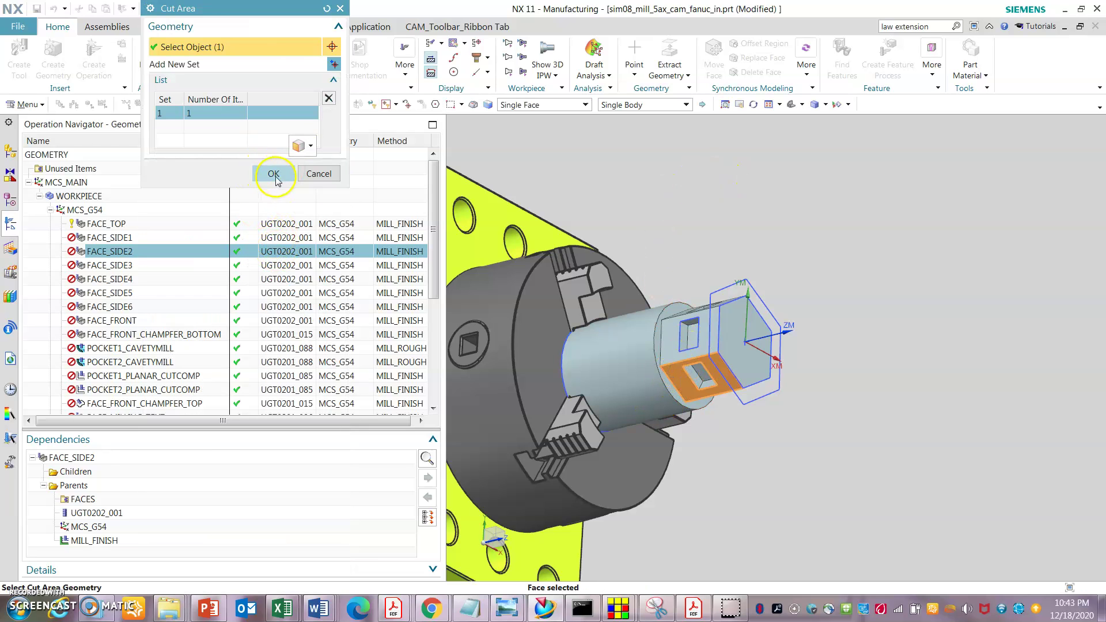
pyautogui.click(282, 176)
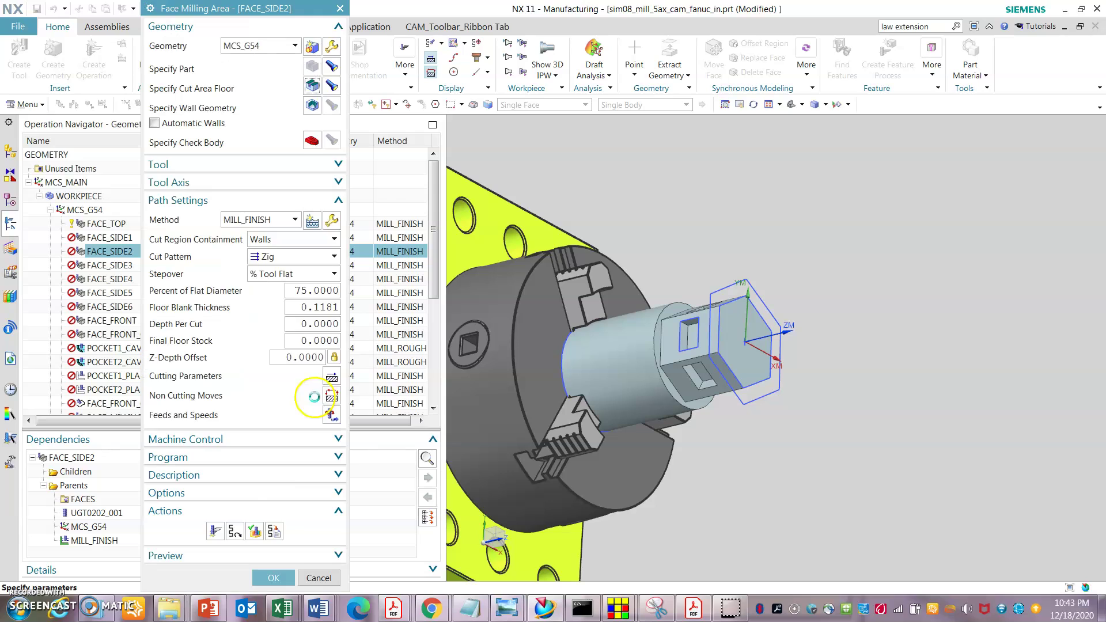
# Step: Generate the FACE_SIDE2 tool path and accept the operation
pyautogui.click(233, 528)
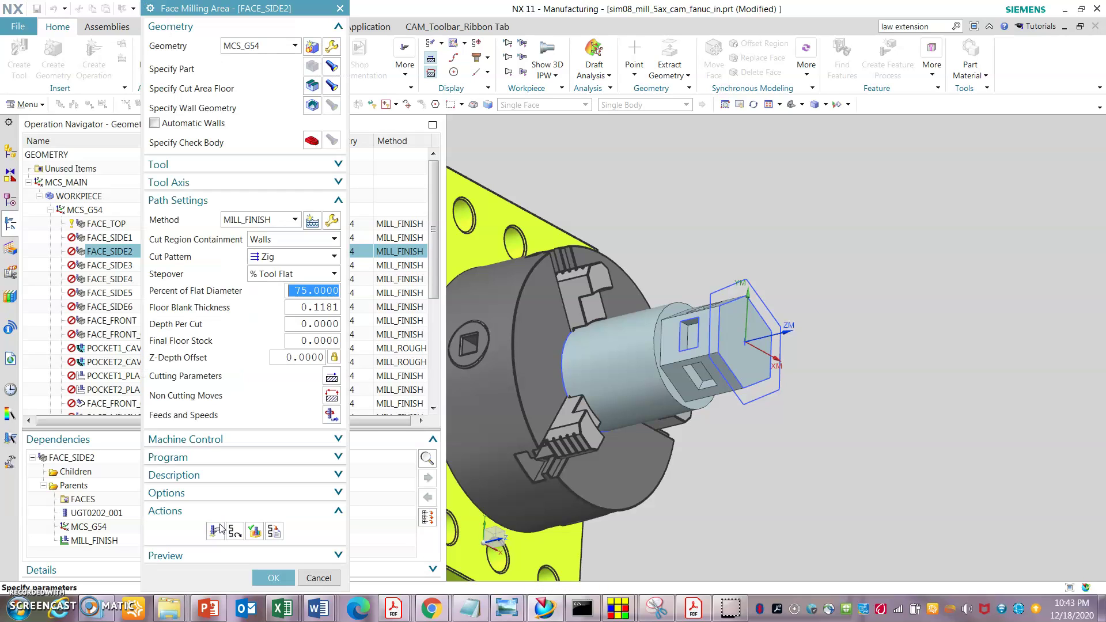
pyautogui.click(219, 531)
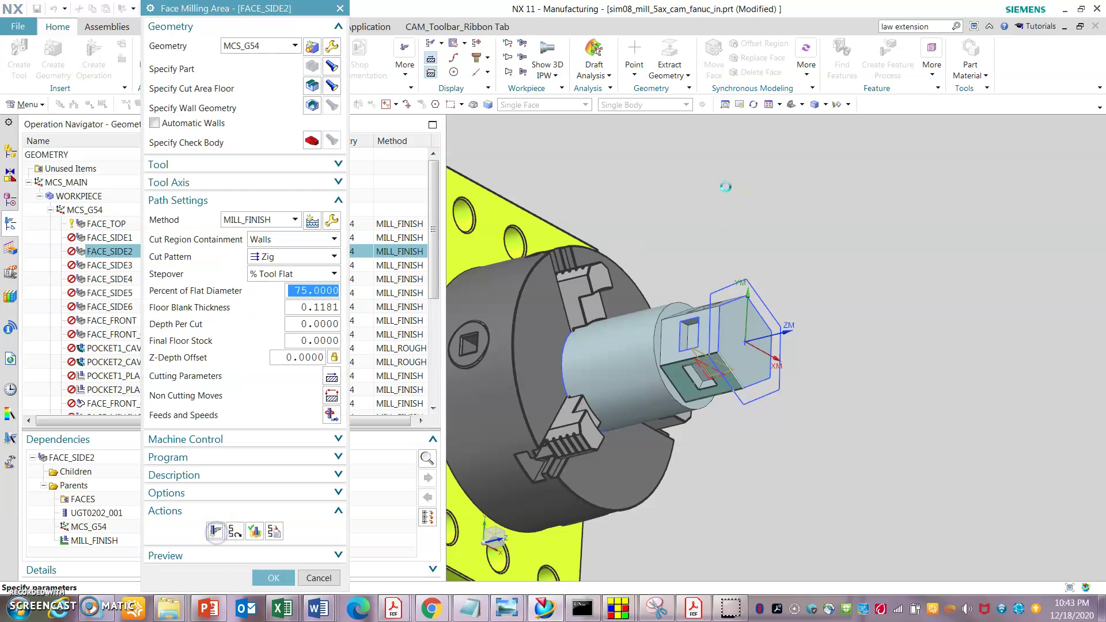
pyautogui.middleClick(725, 186)
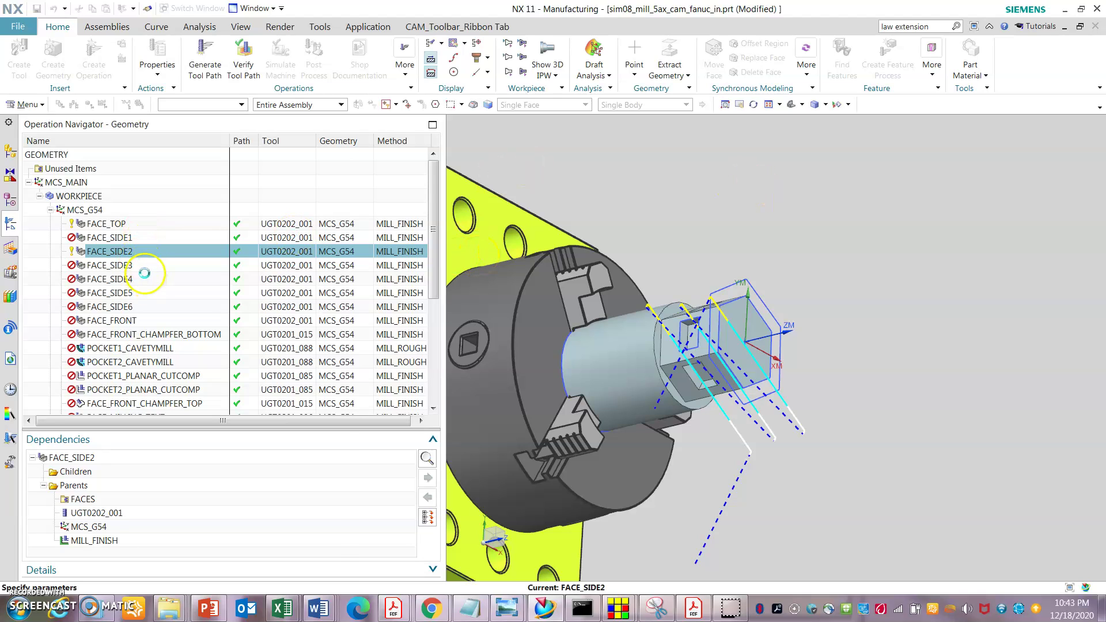
pyautogui.click(274, 577)
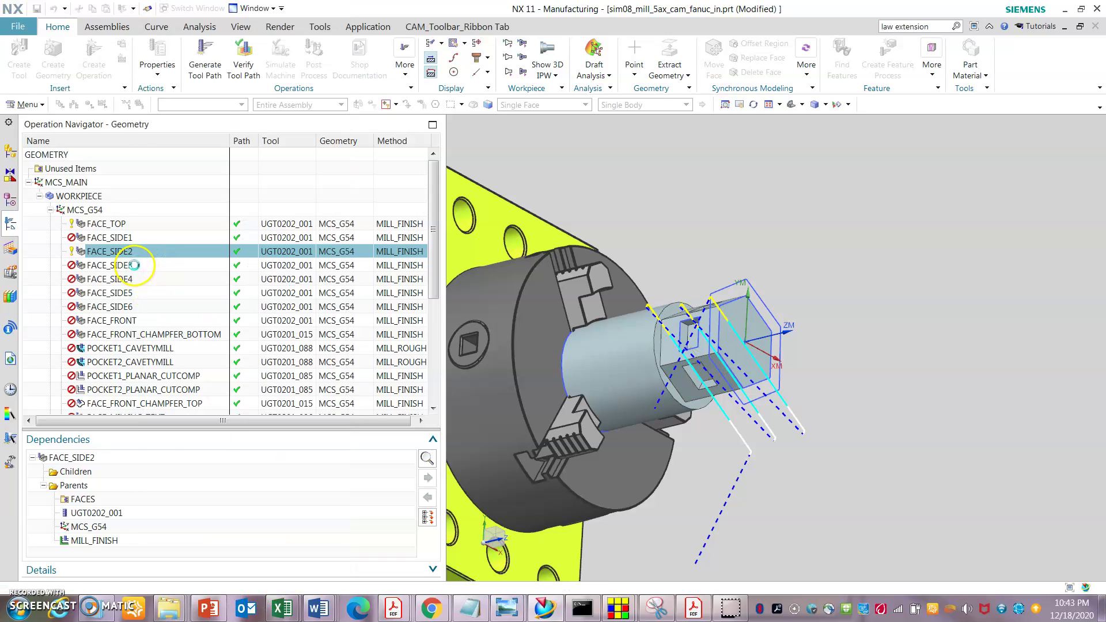
# Step: Edit FACE_SIDE3, removing its suppressed geometry, and specify the upper pocketed hexagon side face as its cut area floor
pyautogui.rightClick(135, 265)
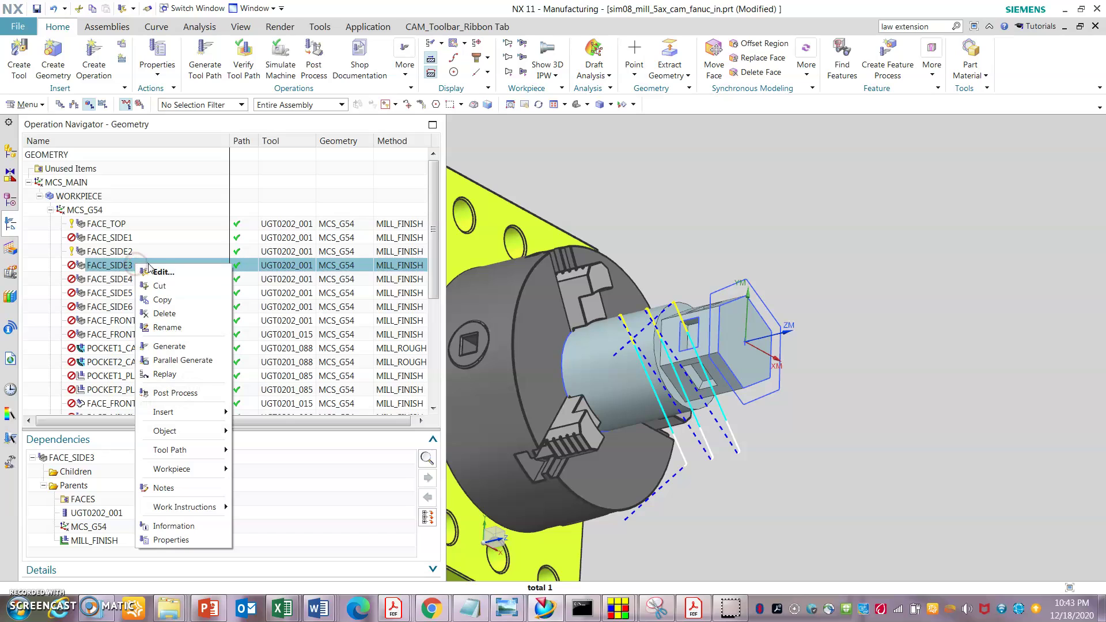
pyautogui.click(161, 272)
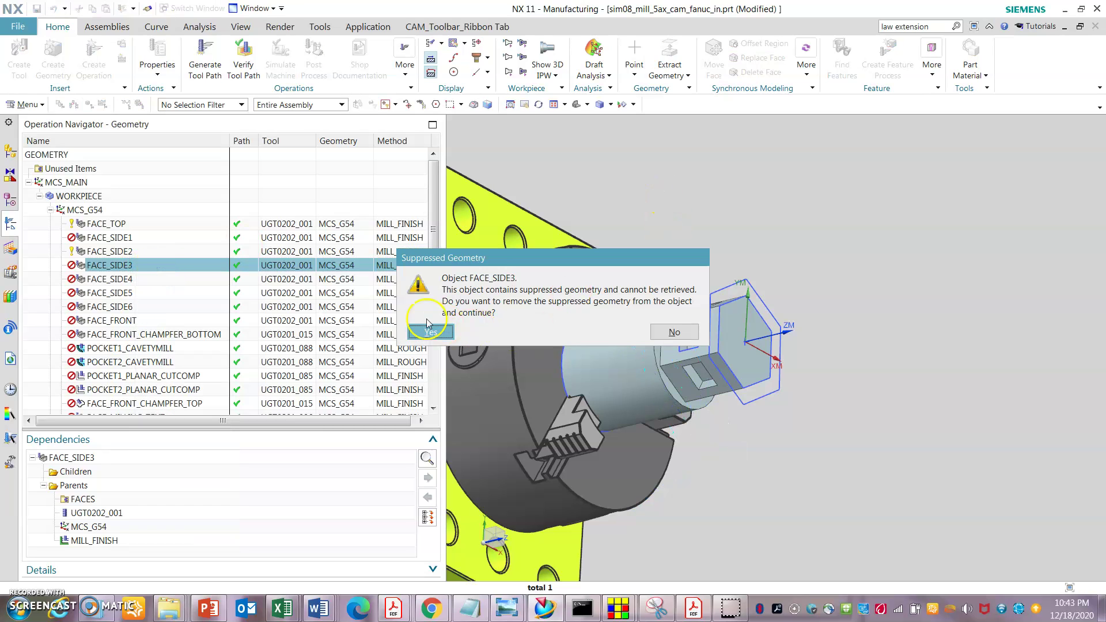
pyautogui.click(428, 330)
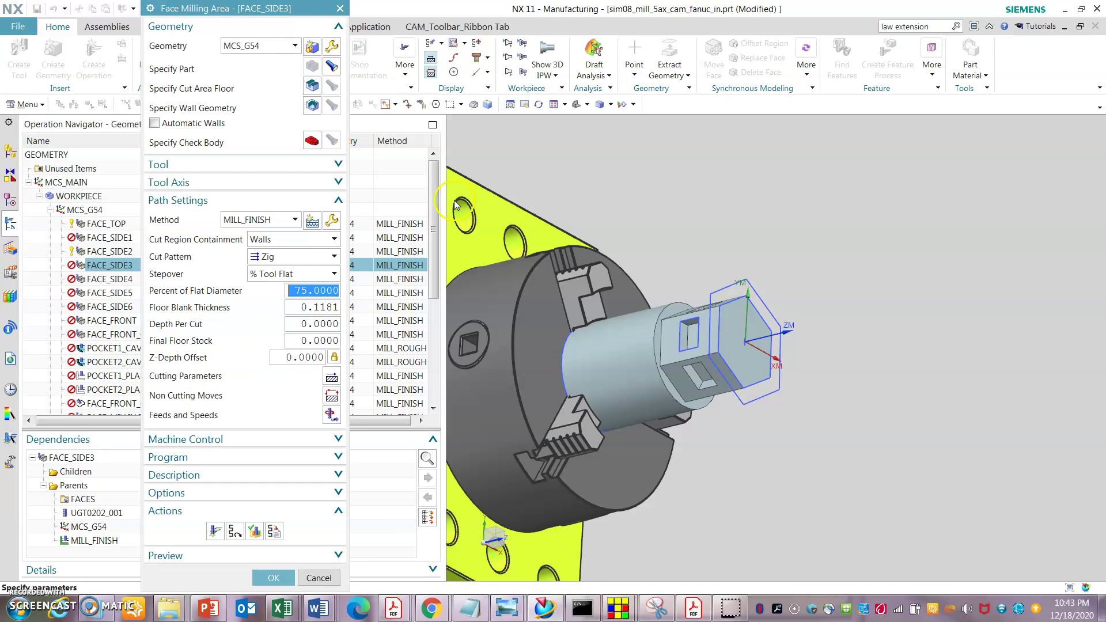
pyautogui.click(312, 85)
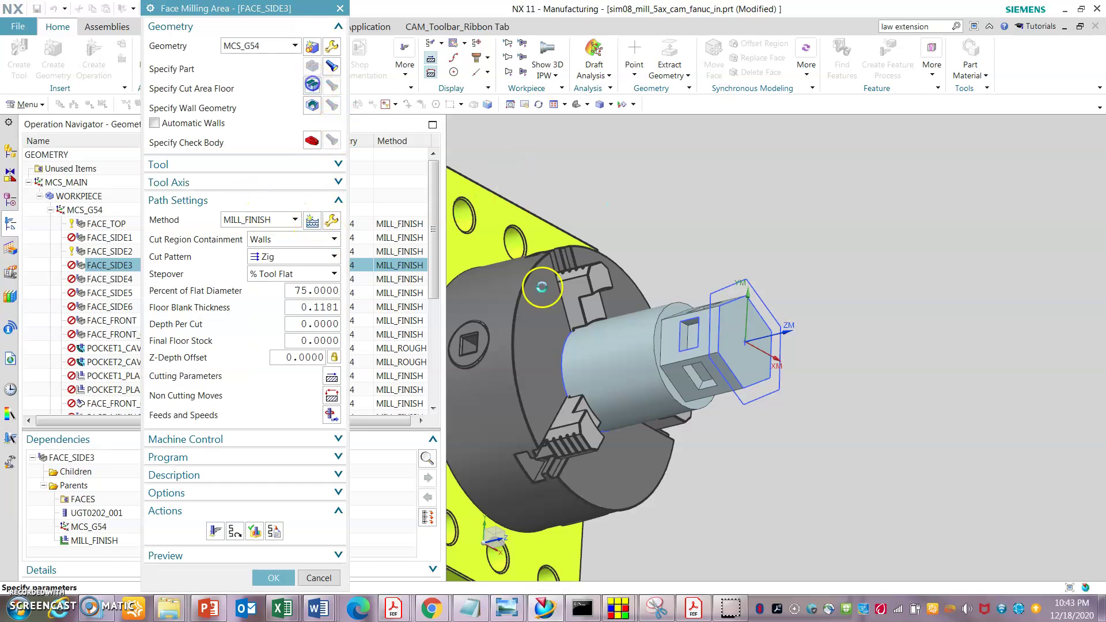
pyautogui.middleClick(668, 329)
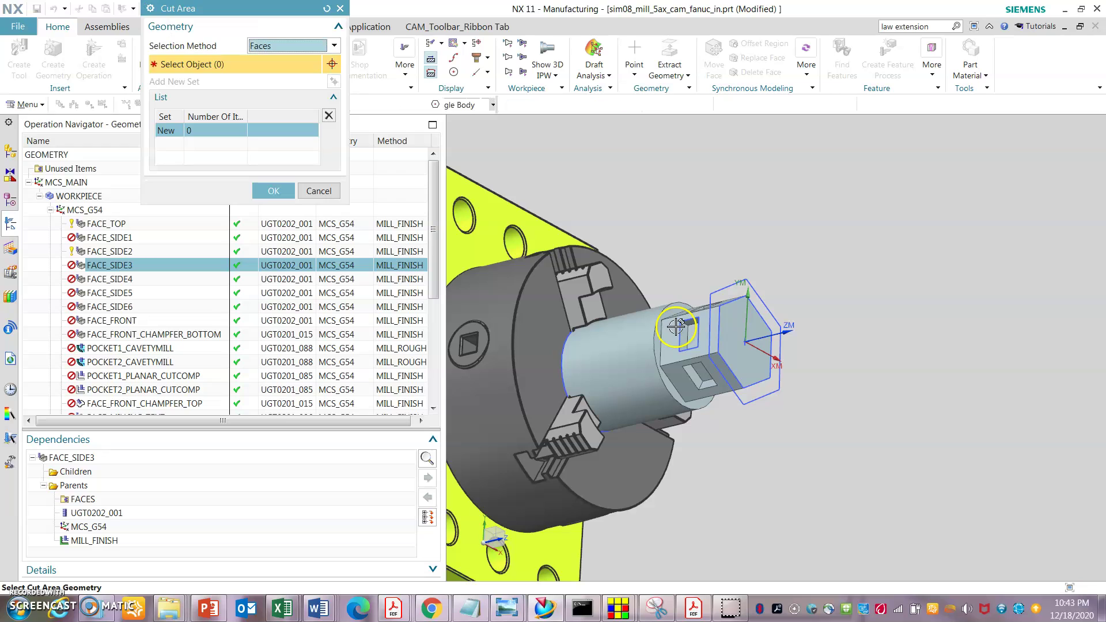
pyautogui.click(679, 334)
pyautogui.click(273, 172)
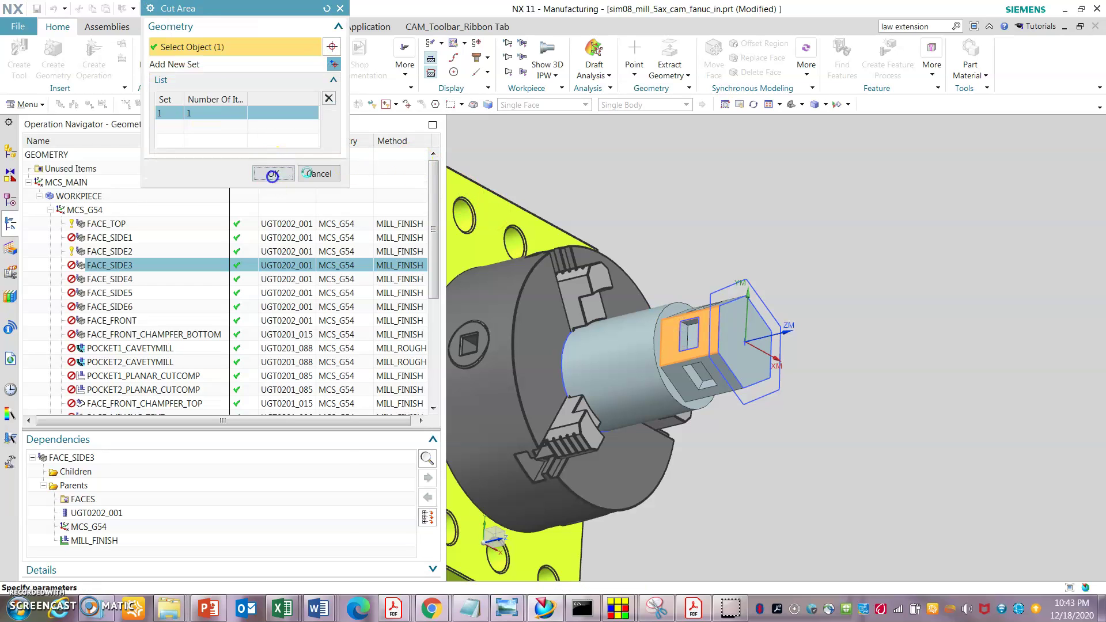
# Step: Show the tool axis and tool settings of the FACE_SIDE3 operation and review its remaining settings
pyautogui.middleClick(322, 238)
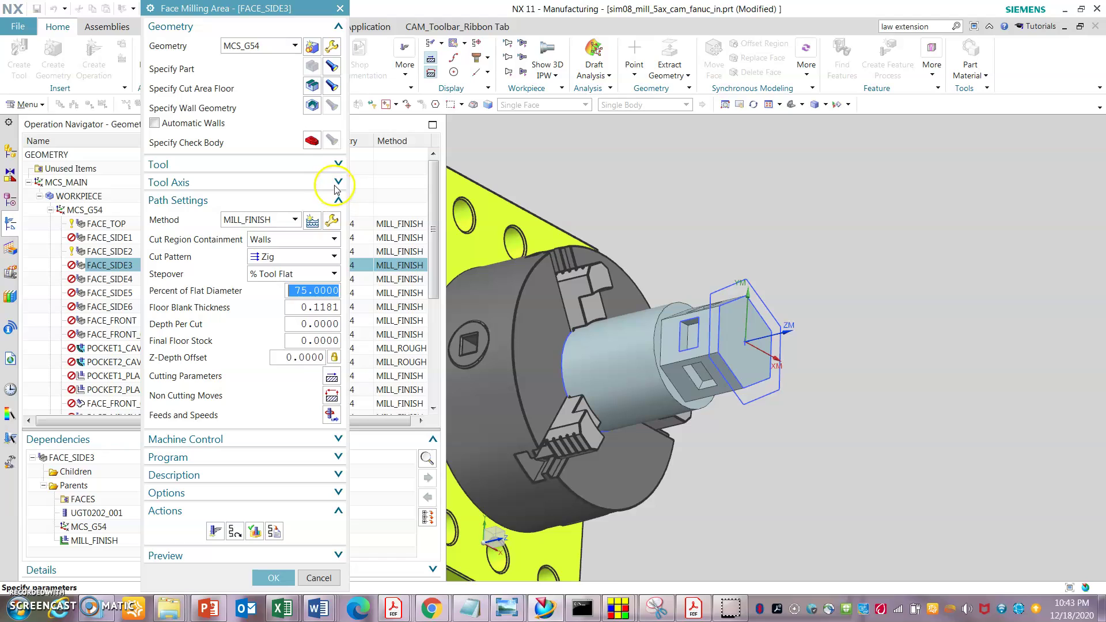
pyautogui.click(337, 184)
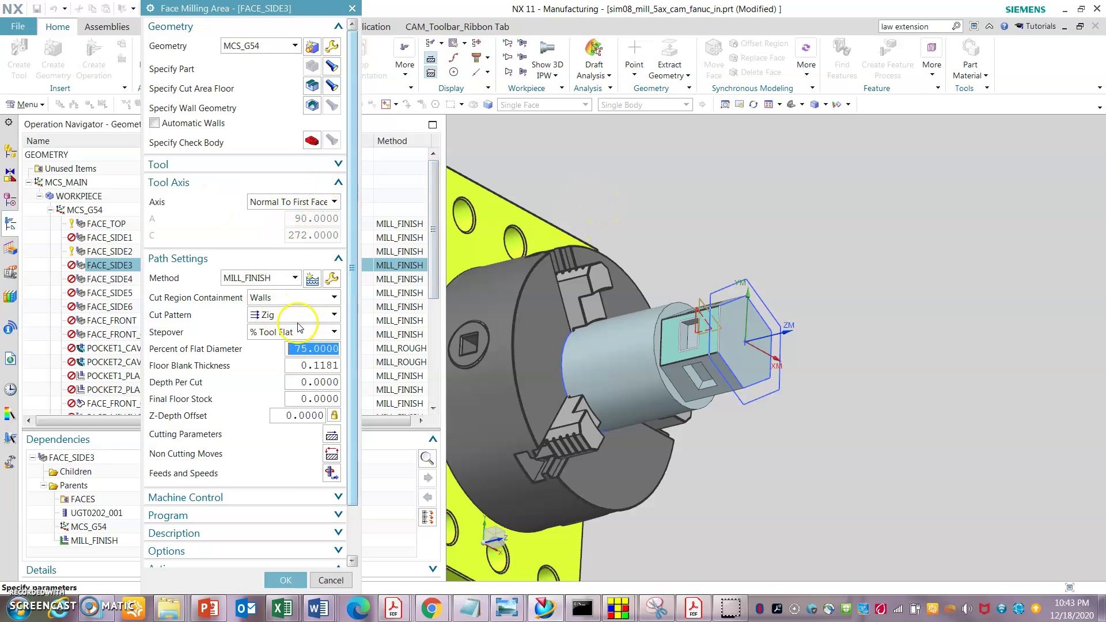
pyautogui.click(319, 167)
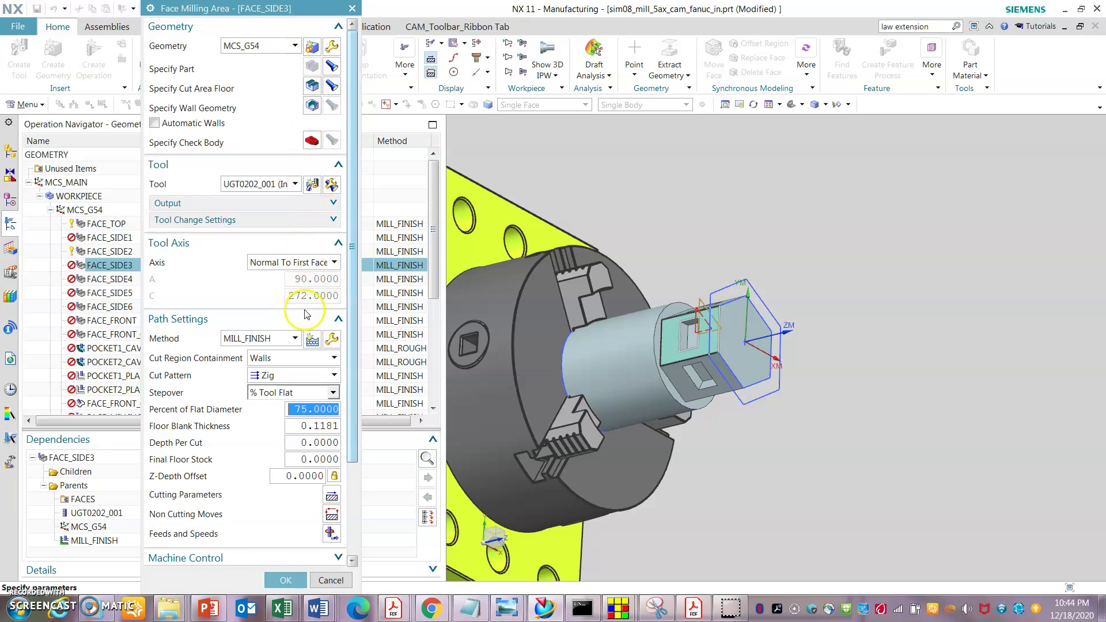
pyautogui.scroll(-5, 213, 540)
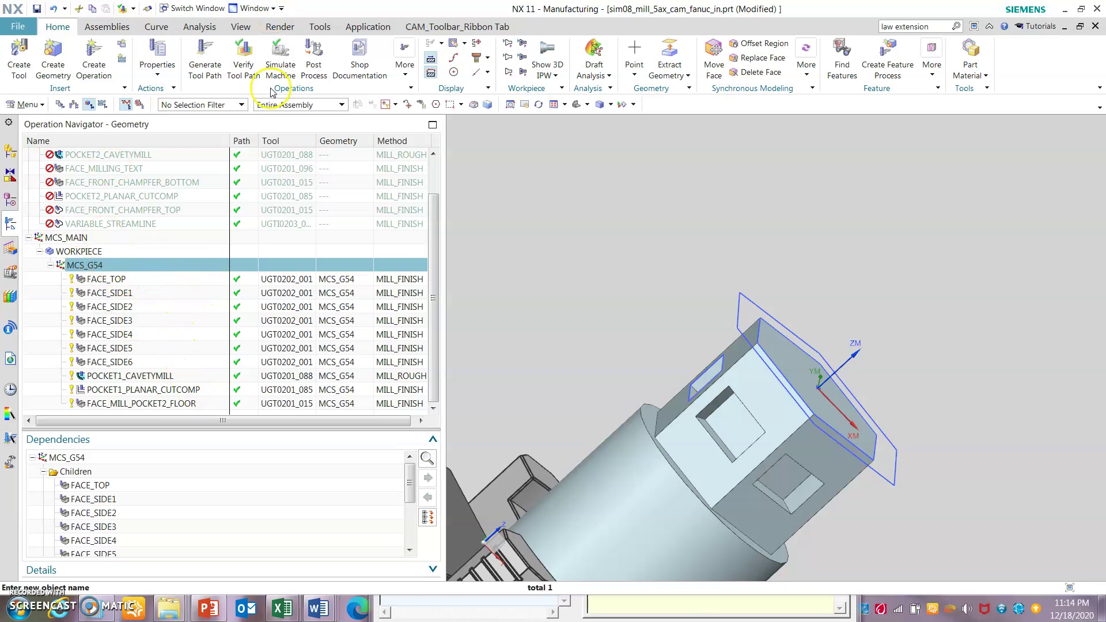
# Step: Verify the tool paths of all operations under MCS_G54 by replaying them at animation speed 9
pyautogui.click(247, 62)
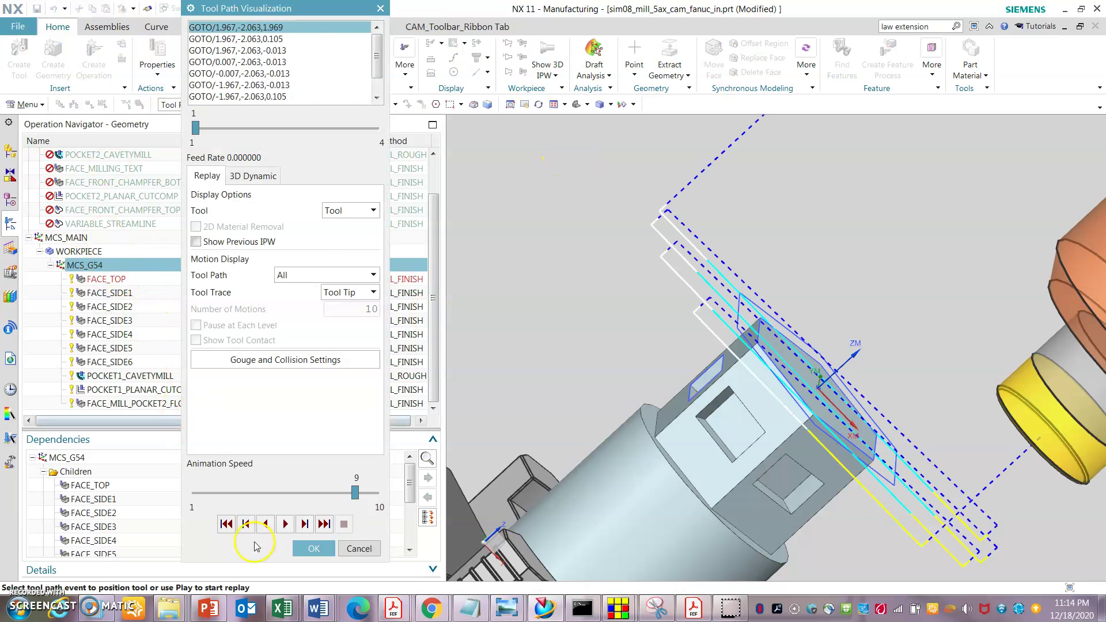
pyautogui.click(286, 524)
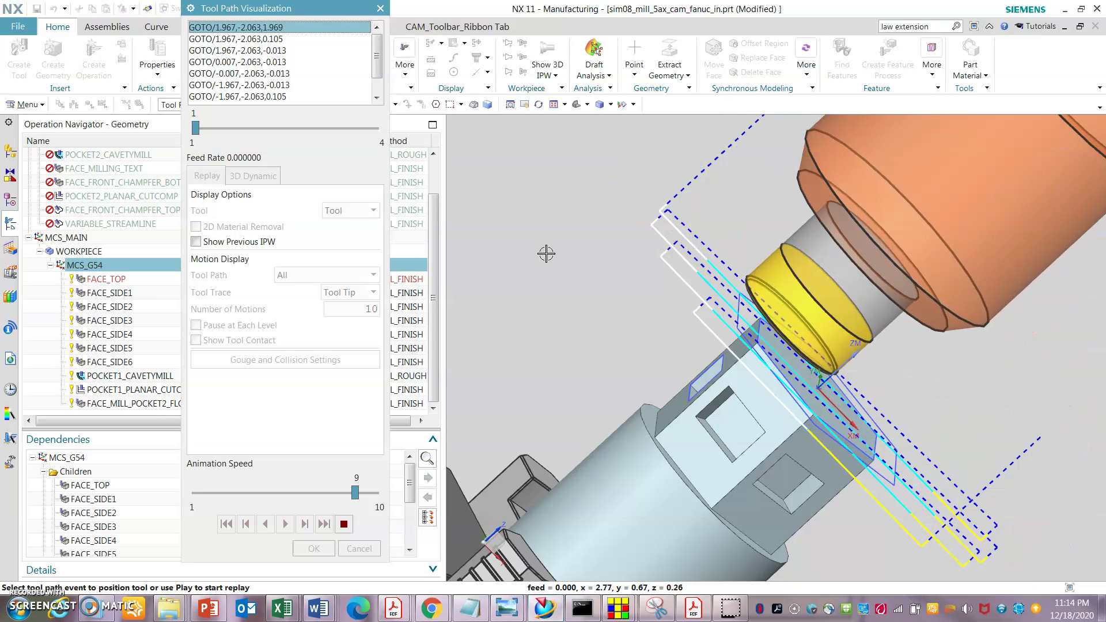
pyautogui.click(427, 530)
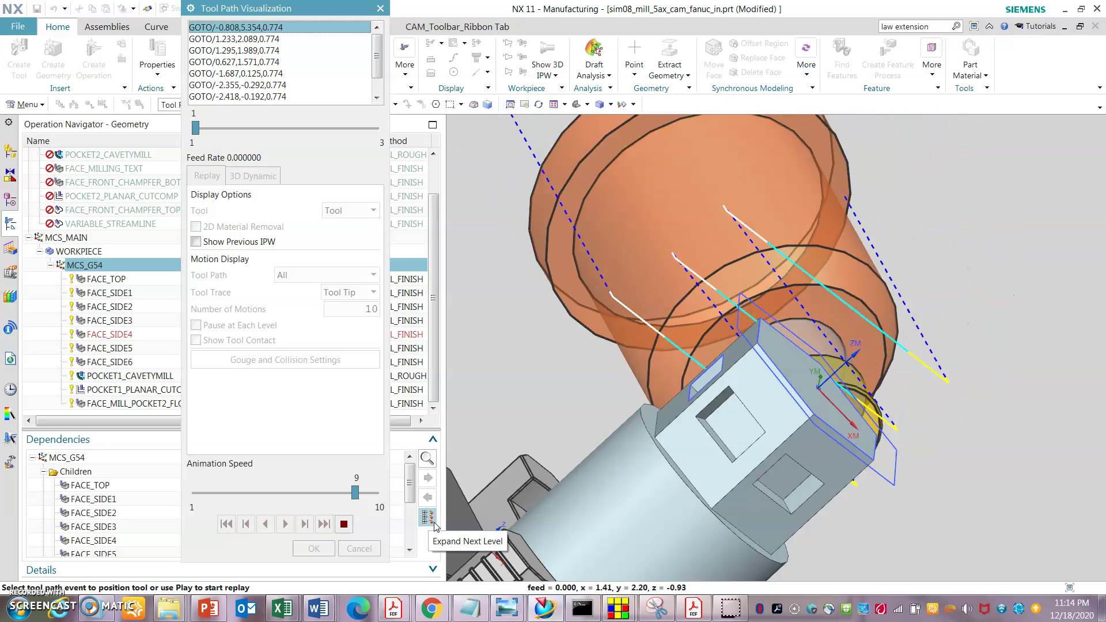
# Step: Finish replaying the remaining tool paths under MCS_G54 at animation speed 10 and accept the visualization
pyautogui.click(366, 491)
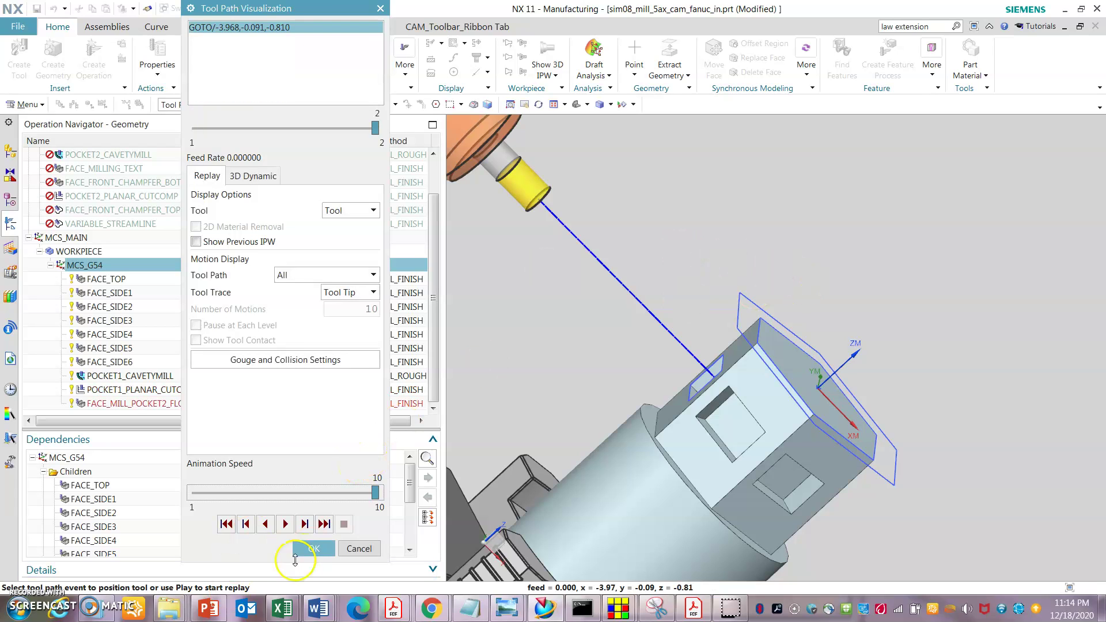
pyautogui.click(314, 548)
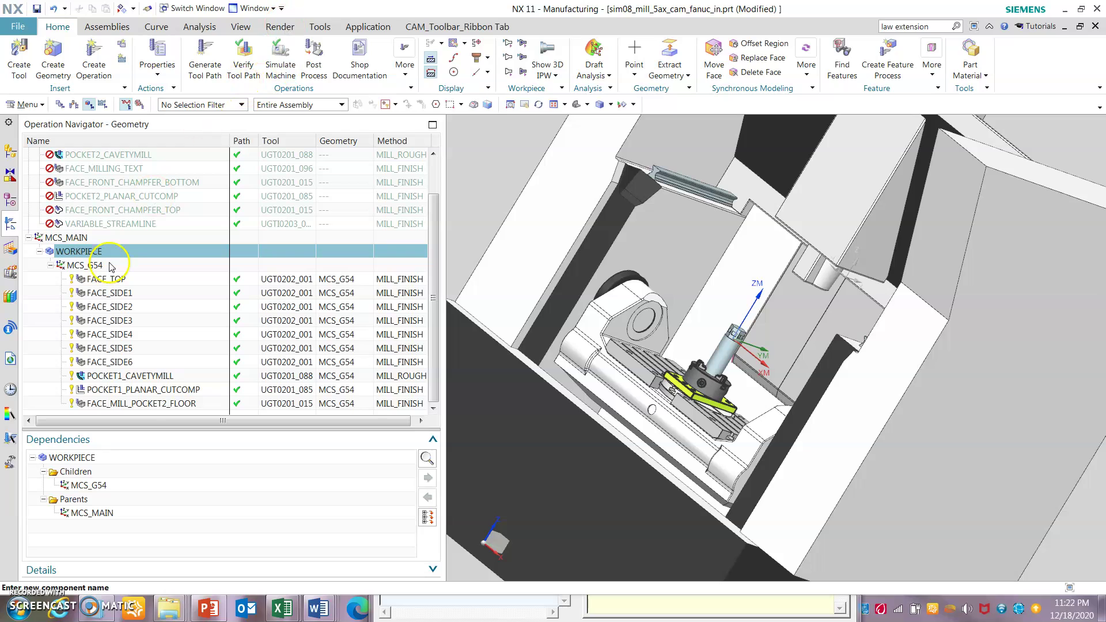
# Step: Run the machine simulation for all operations under WORKPIECE and observe the workpiece in the machine up close
pyautogui.click(280, 58)
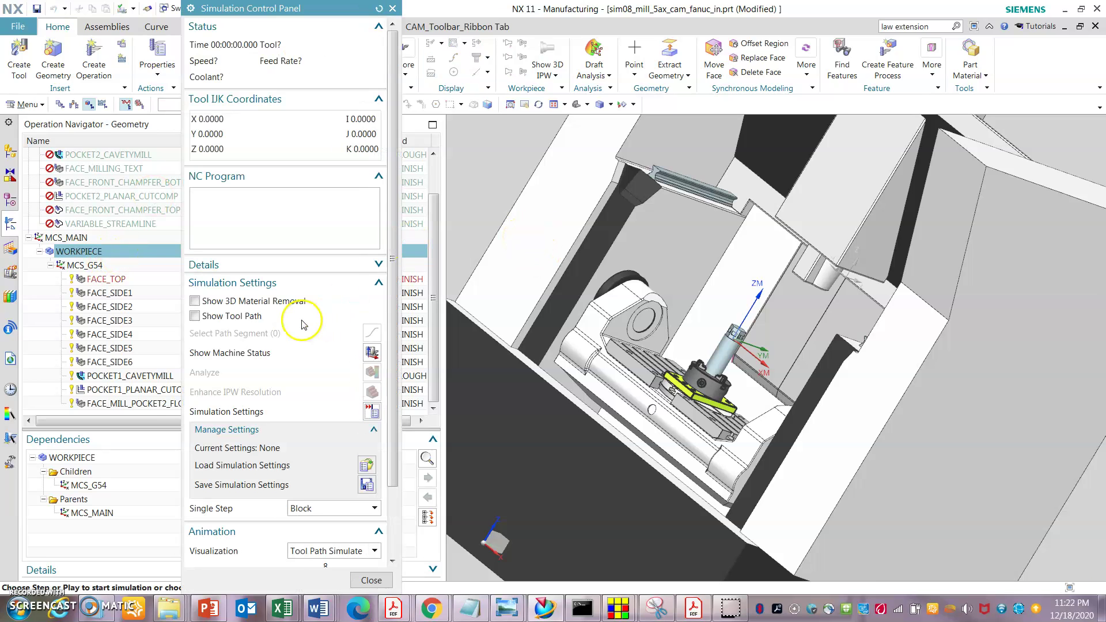
pyautogui.scroll(-3, 295, 464)
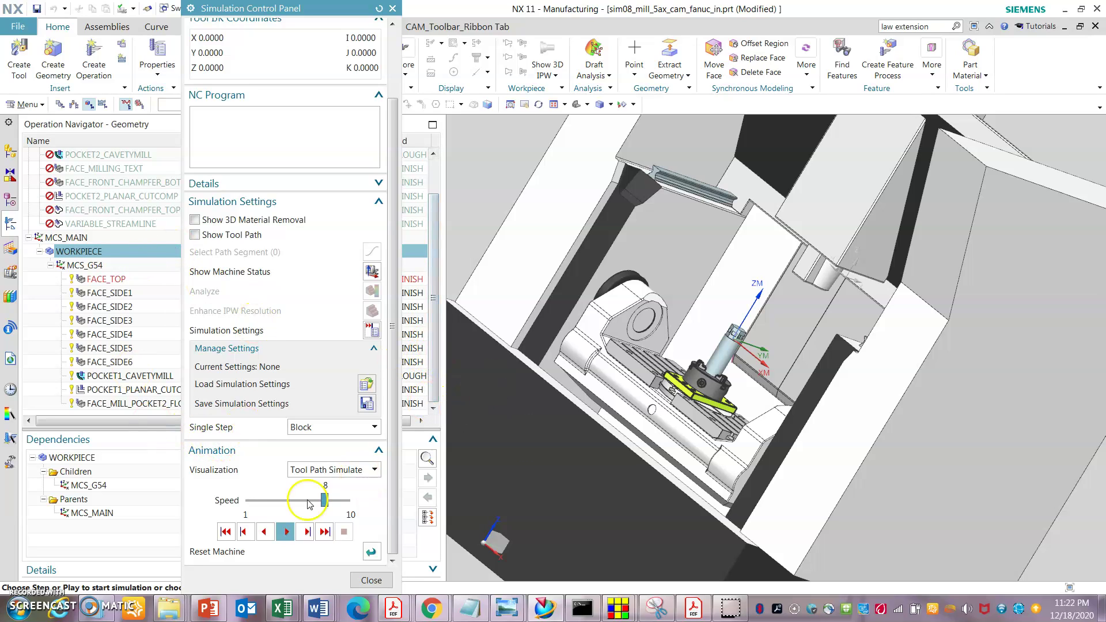
pyautogui.click(286, 532)
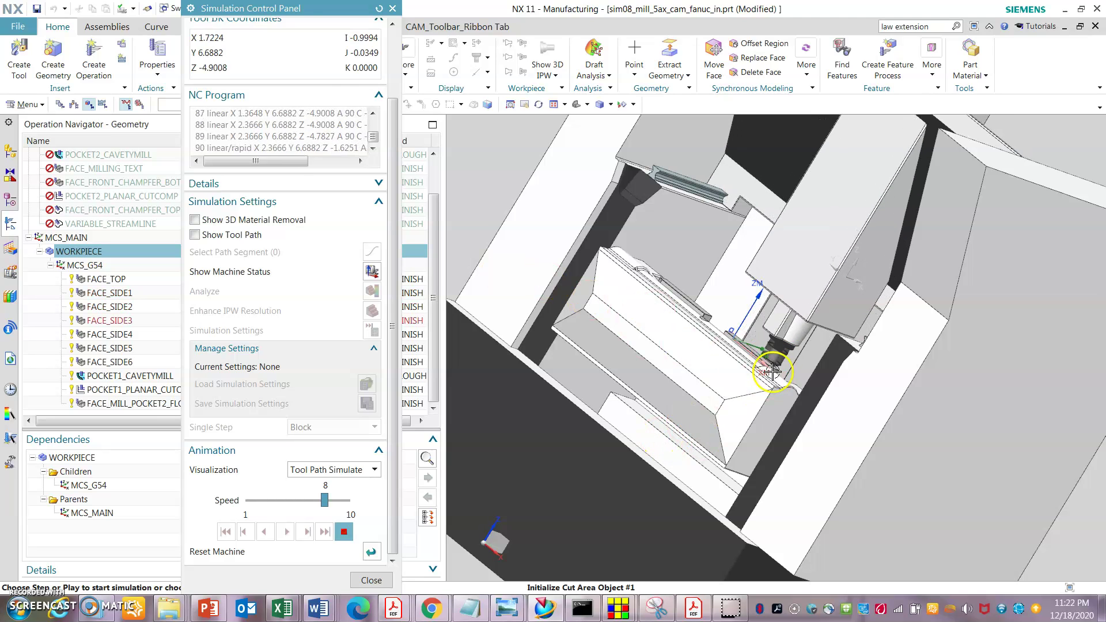
pyautogui.moveTo(674, 317); pyautogui.dragTo(727, 353, button='middle')
pyautogui.scroll(5, 727, 353)
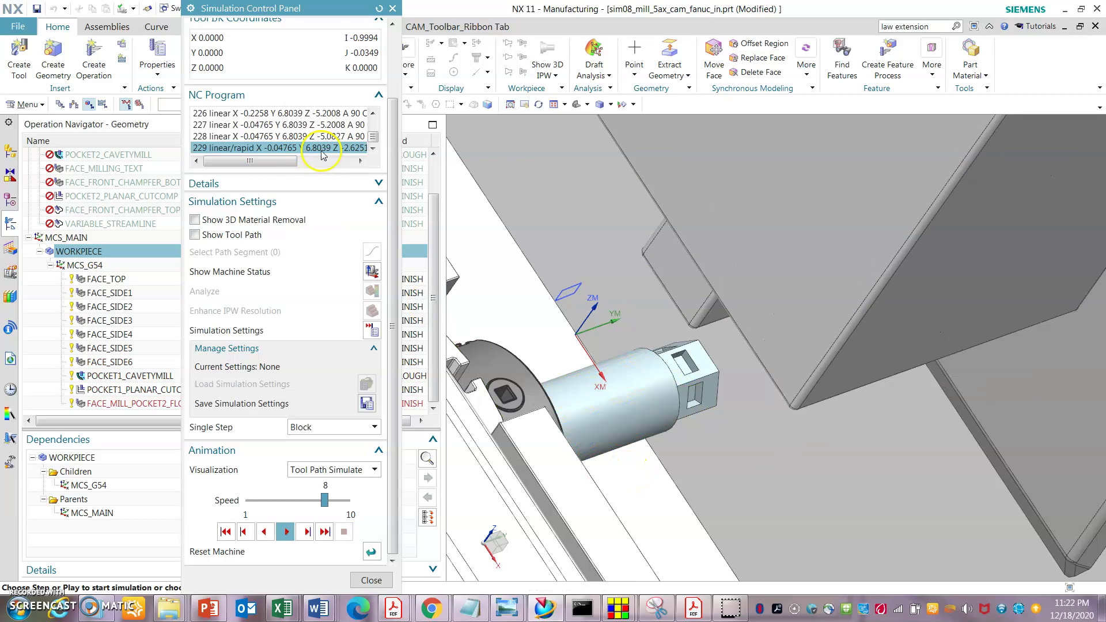
# Step: Examine the tilted table and workpiece orientation within the machine from several views, and close the machine simulation
pyautogui.scroll(-5, 624, 412)
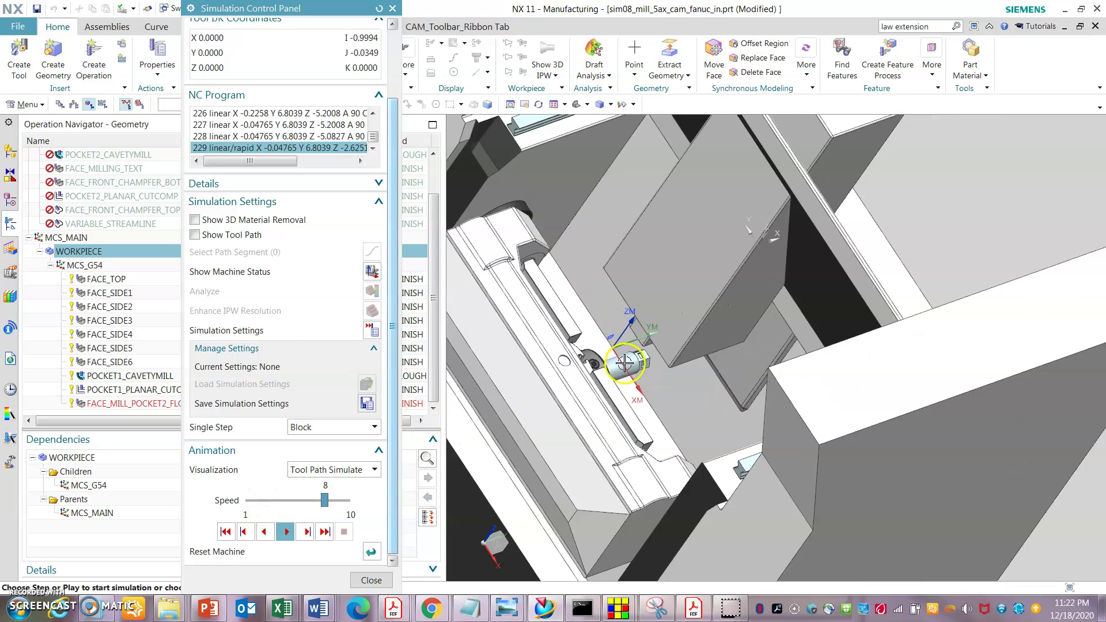
pyautogui.scroll(4, 477, 389)
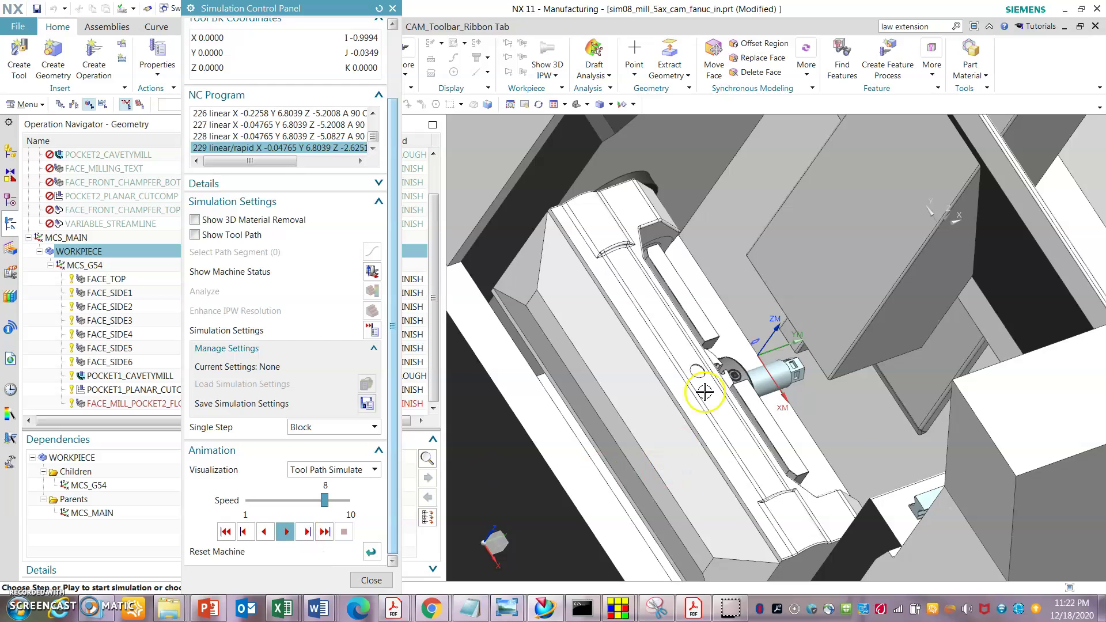
pyautogui.scroll(-2, 704, 335)
pyautogui.moveTo(657, 316); pyautogui.dragTo(676, 317, button='middle')
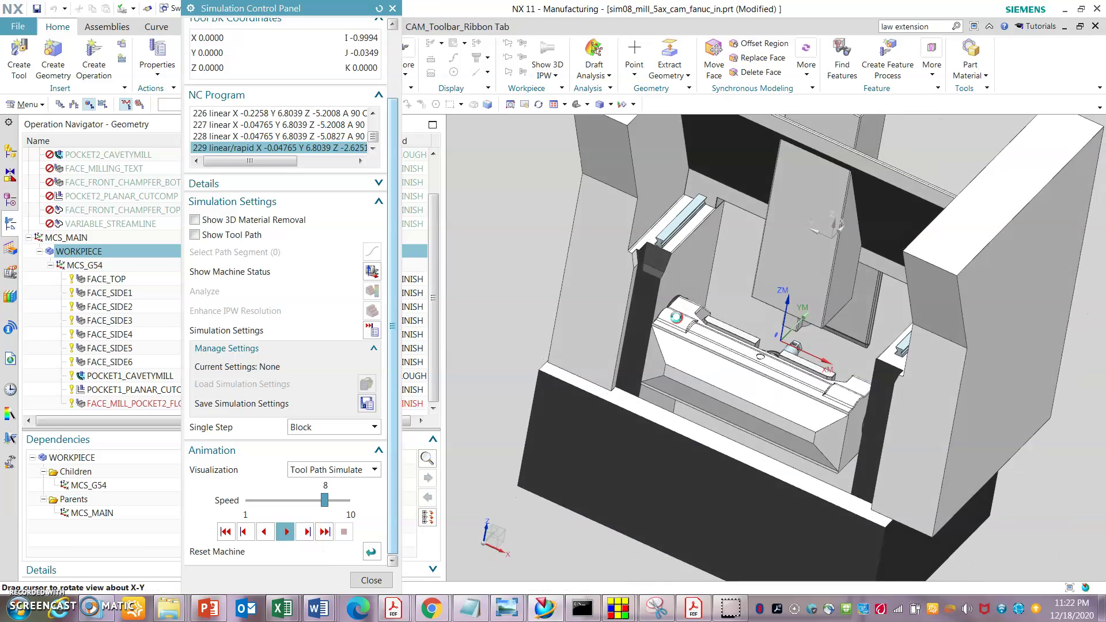
pyautogui.scroll(2, 766, 396)
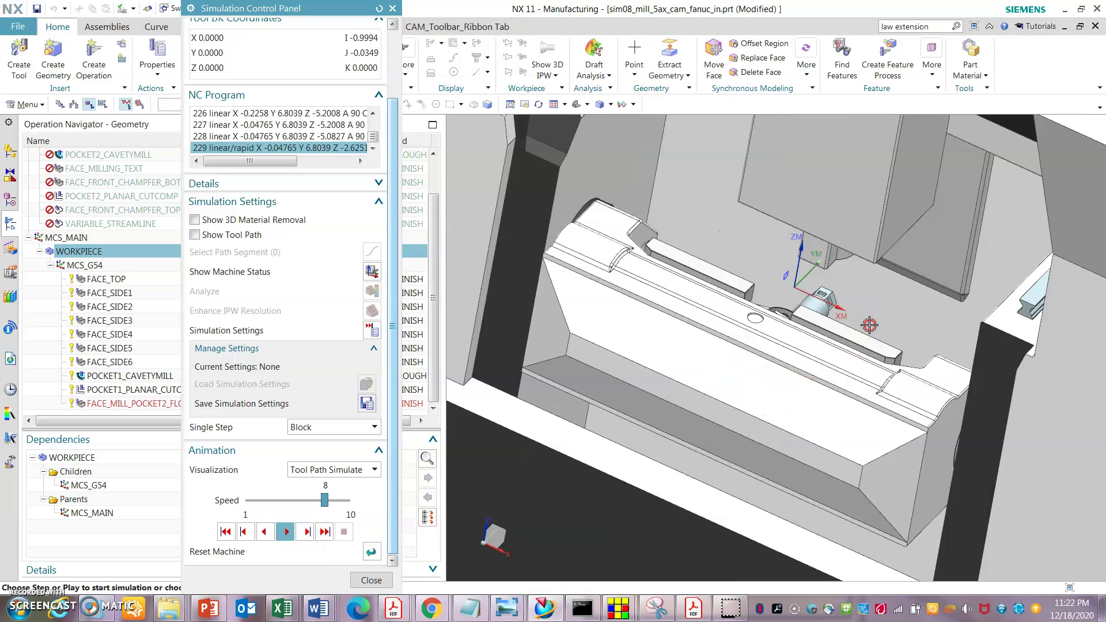
pyautogui.scroll(-1, 710, 323)
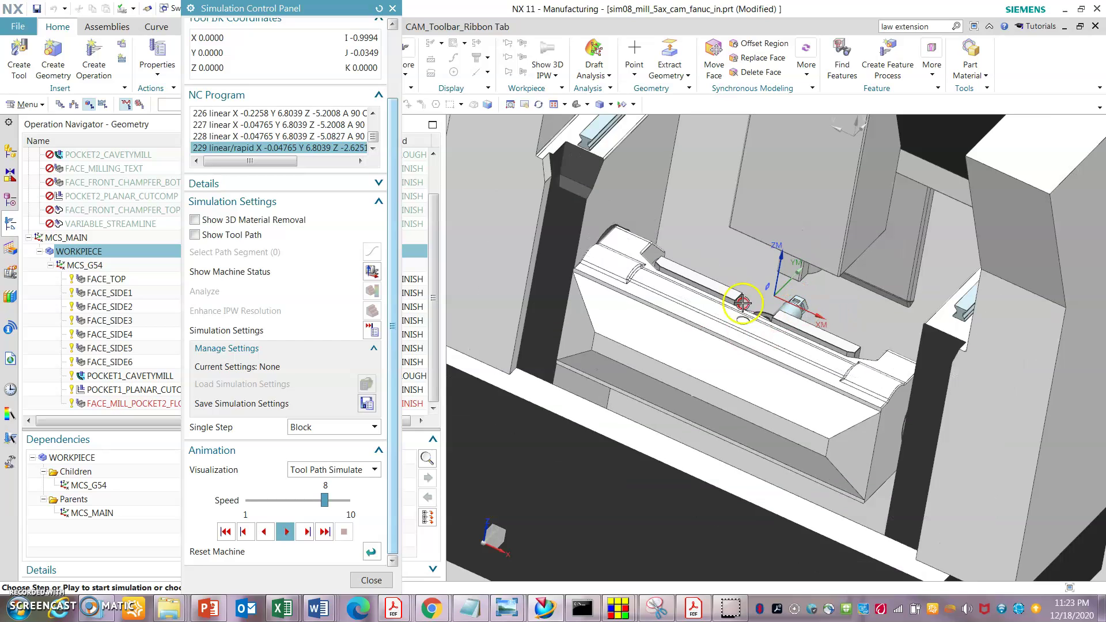
pyautogui.scroll(-1, 693, 395)
pyautogui.click(343, 558)
pyautogui.click(370, 580)
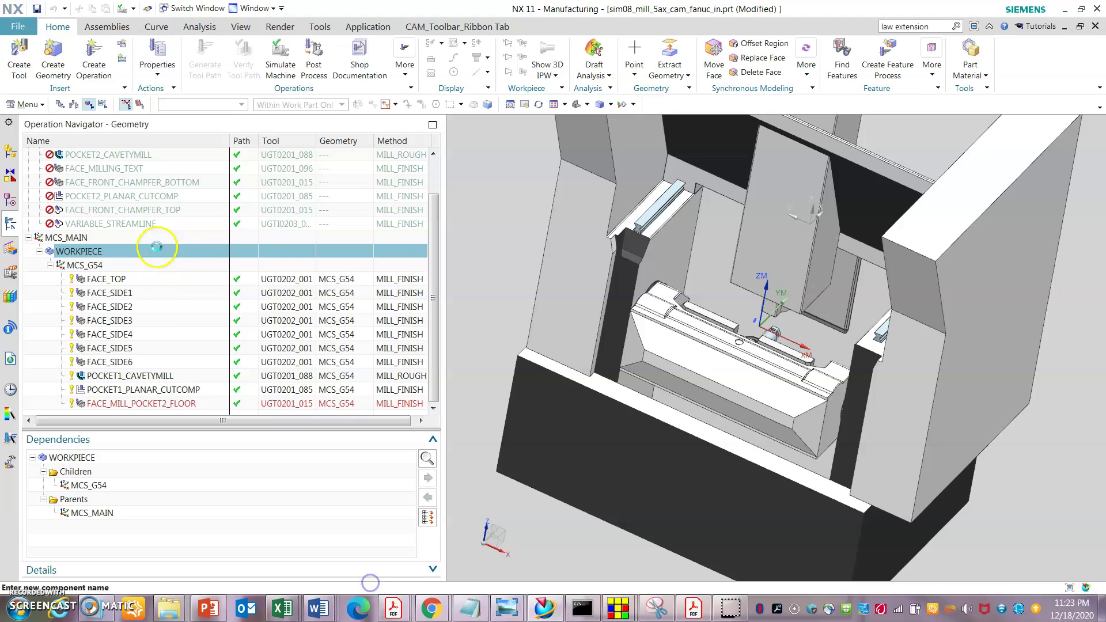
# Step: Open the FACE_SIDE1 operation for editing and bring its tool axis settings into view
pyautogui.click(162, 294)
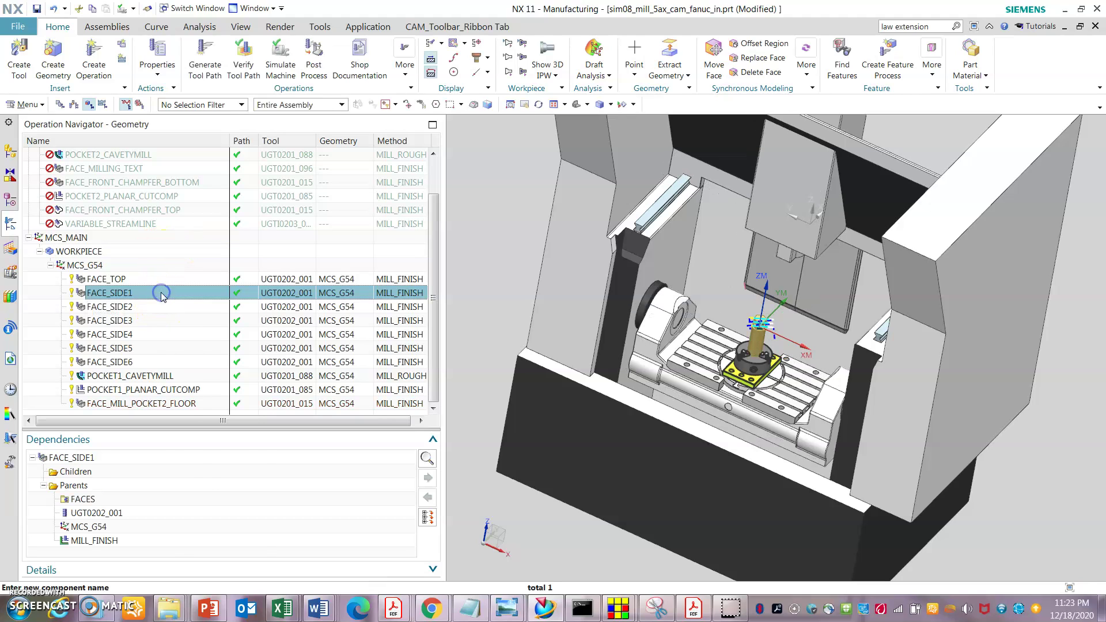
pyautogui.rightClick(161, 293)
pyautogui.click(192, 301)
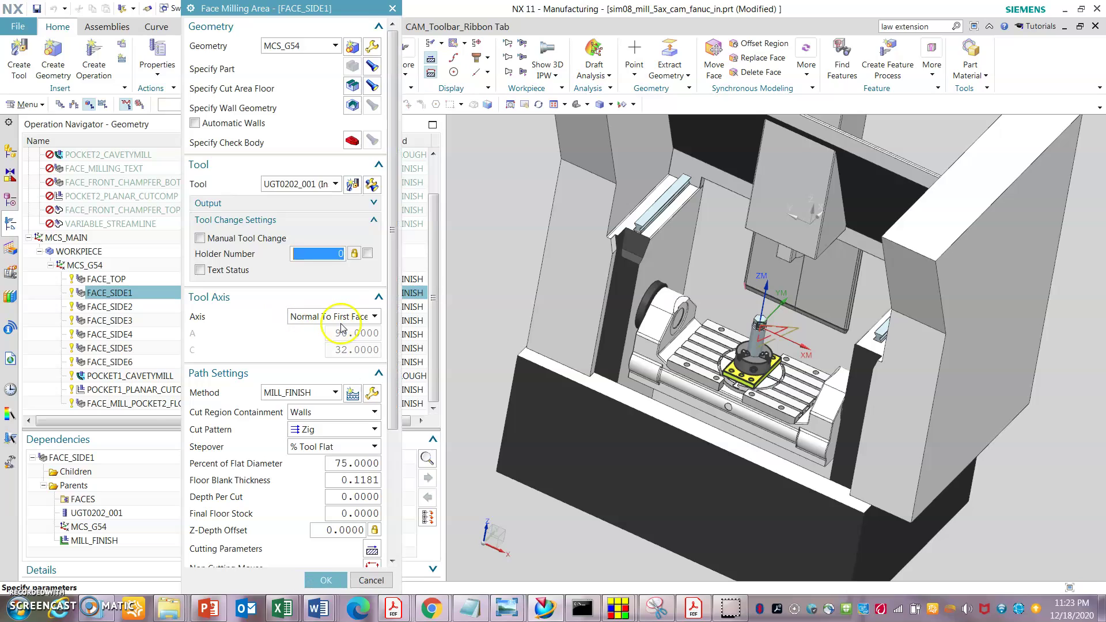
pyautogui.scroll(-3, 299, 357)
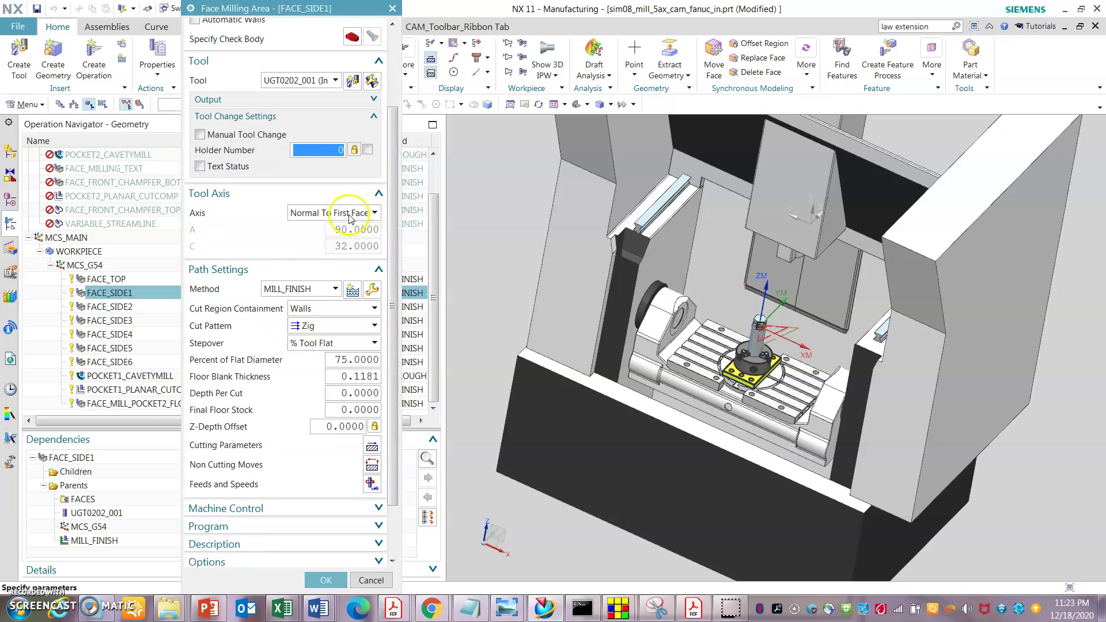
pyautogui.click(369, 213)
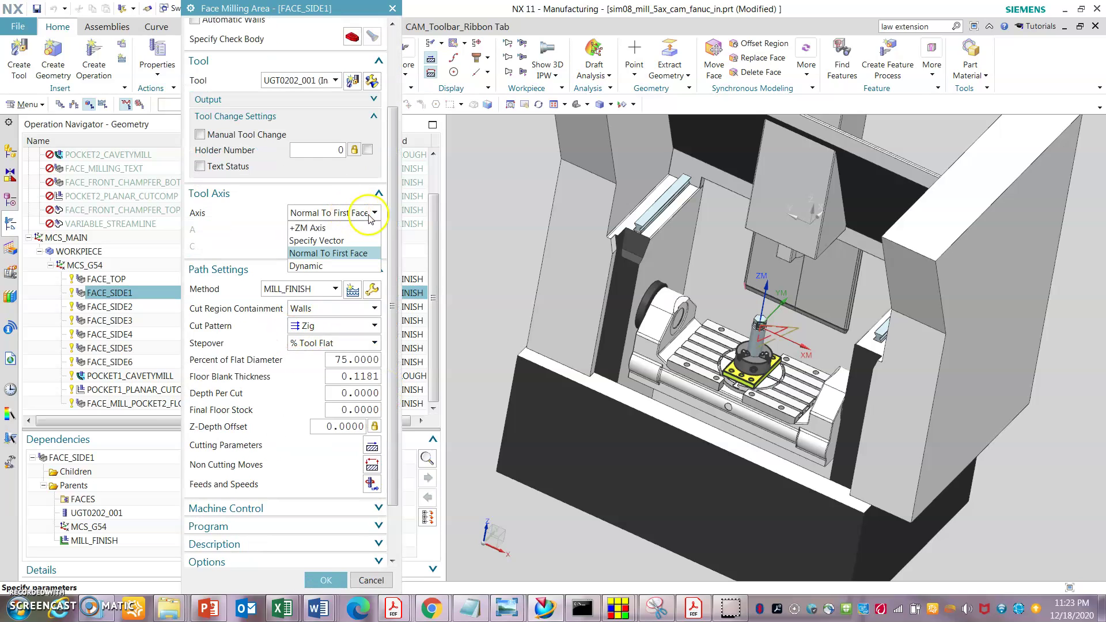
pyautogui.click(327, 241)
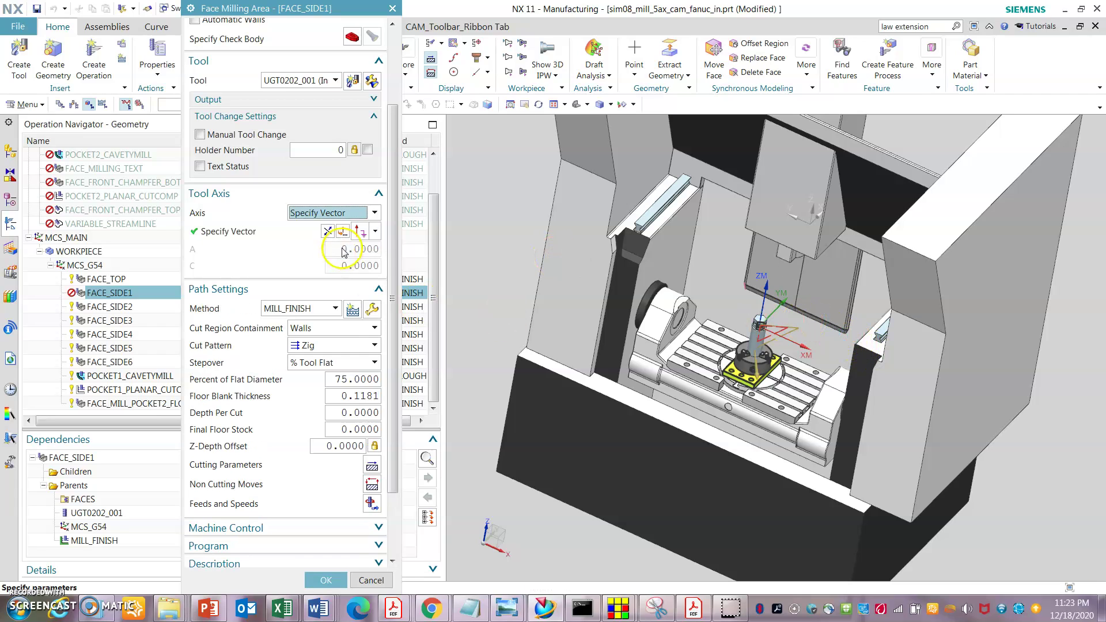
pyautogui.click(375, 231)
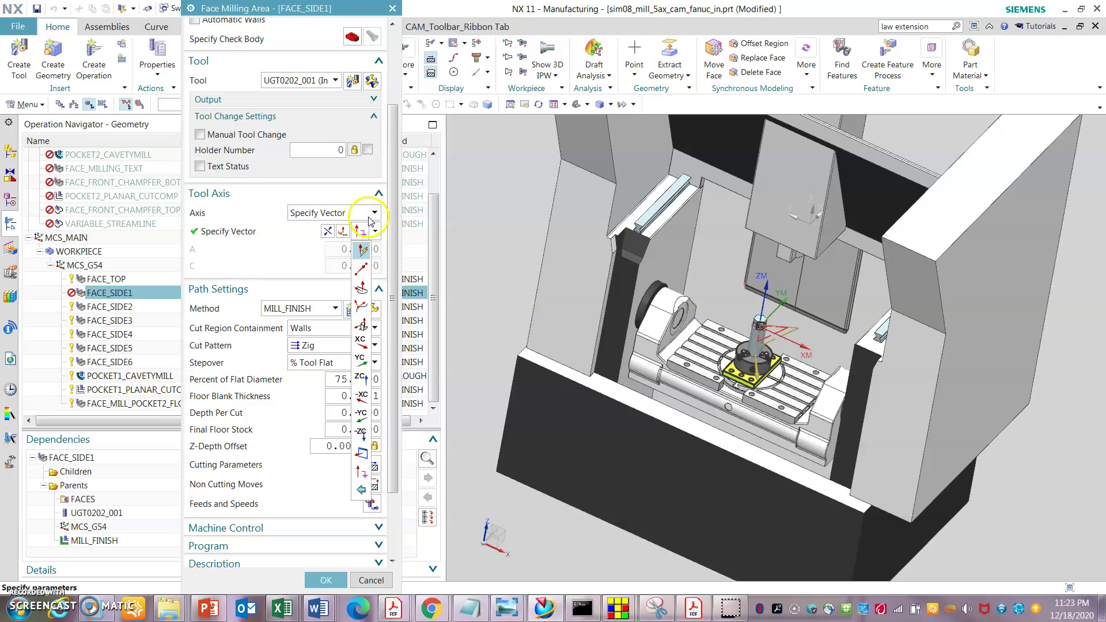
# Step: Switch FACE_SIDE1 to a Dynamic tool axis with the XC direction flipped, and regenerate its tool path
pyautogui.click(331, 213)
pyautogui.click(327, 265)
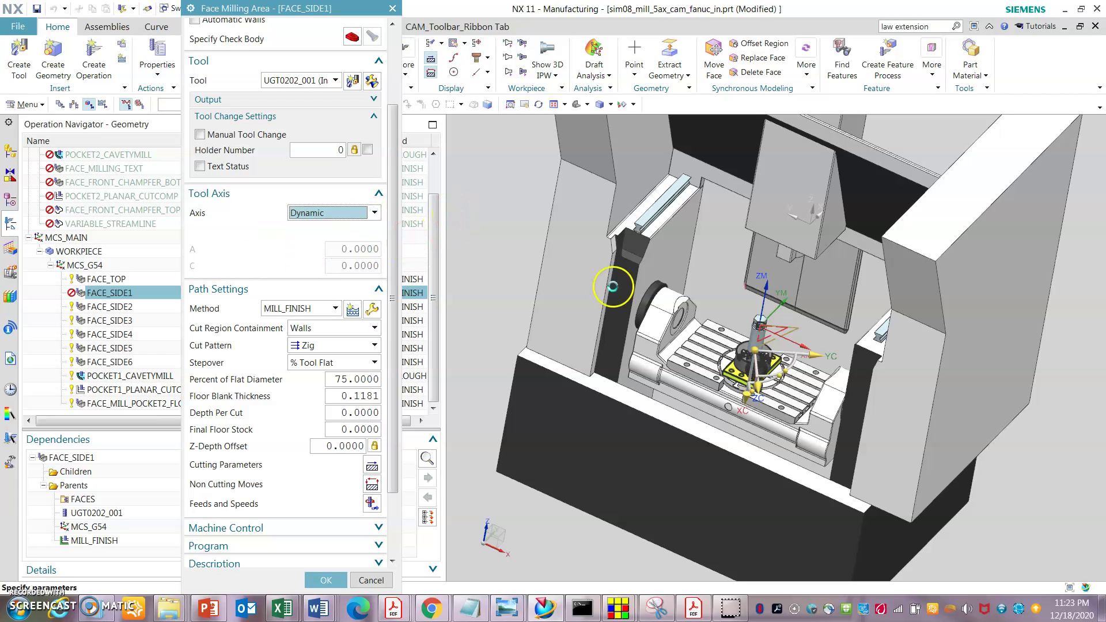
pyautogui.moveTo(612, 286); pyautogui.dragTo(833, 423, button='middle')
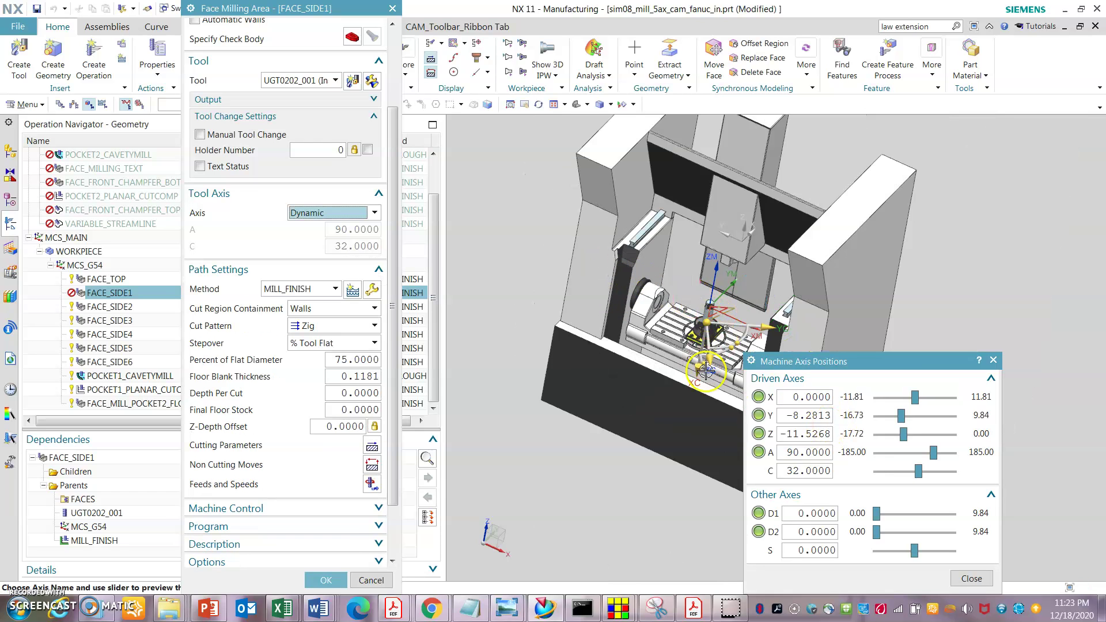
pyautogui.scroll(2, 695, 398)
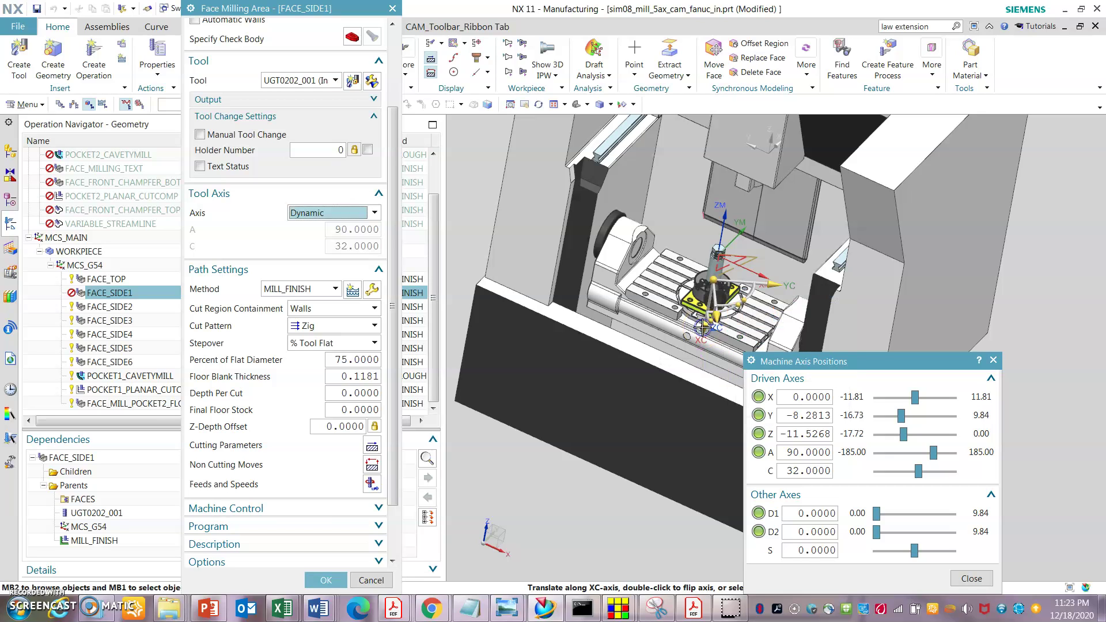
pyautogui.click(697, 341)
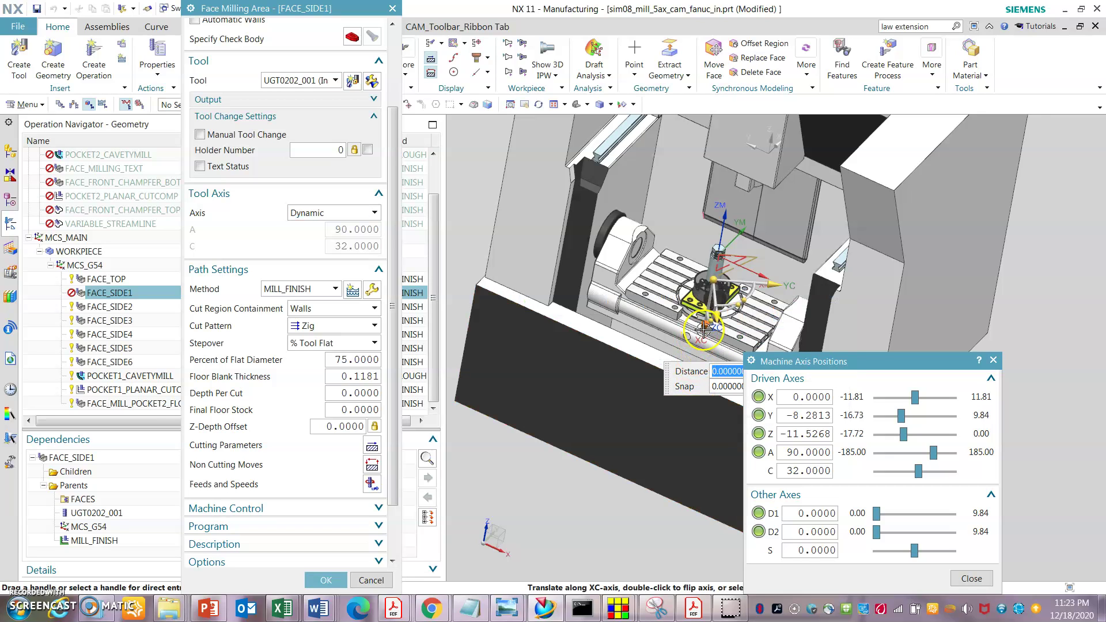
pyautogui.doubleClick(703, 330)
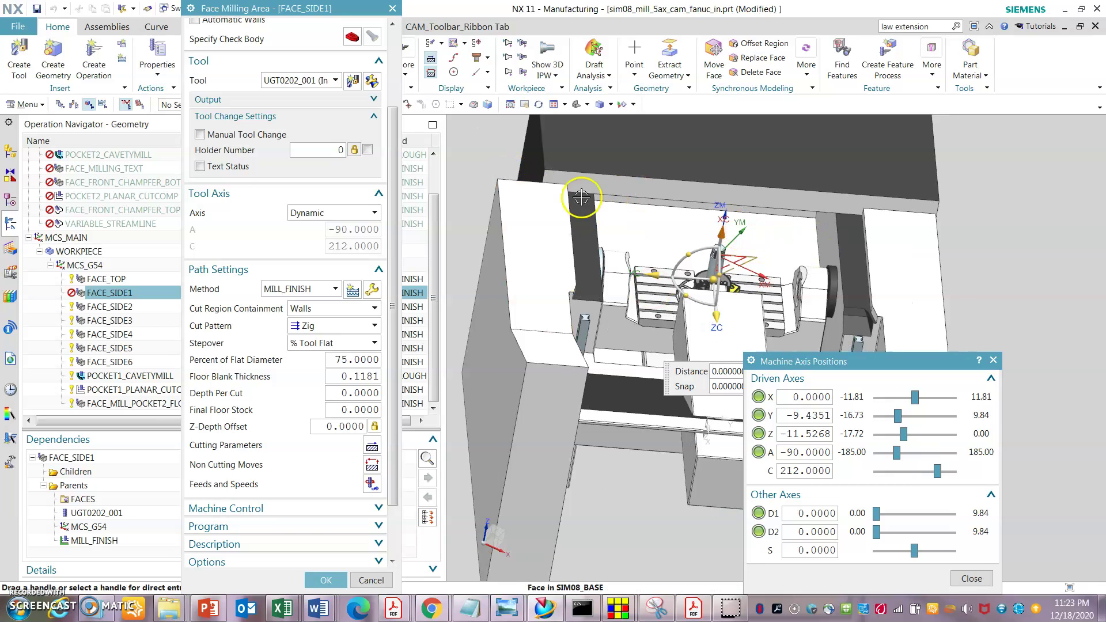
pyautogui.click(326, 580)
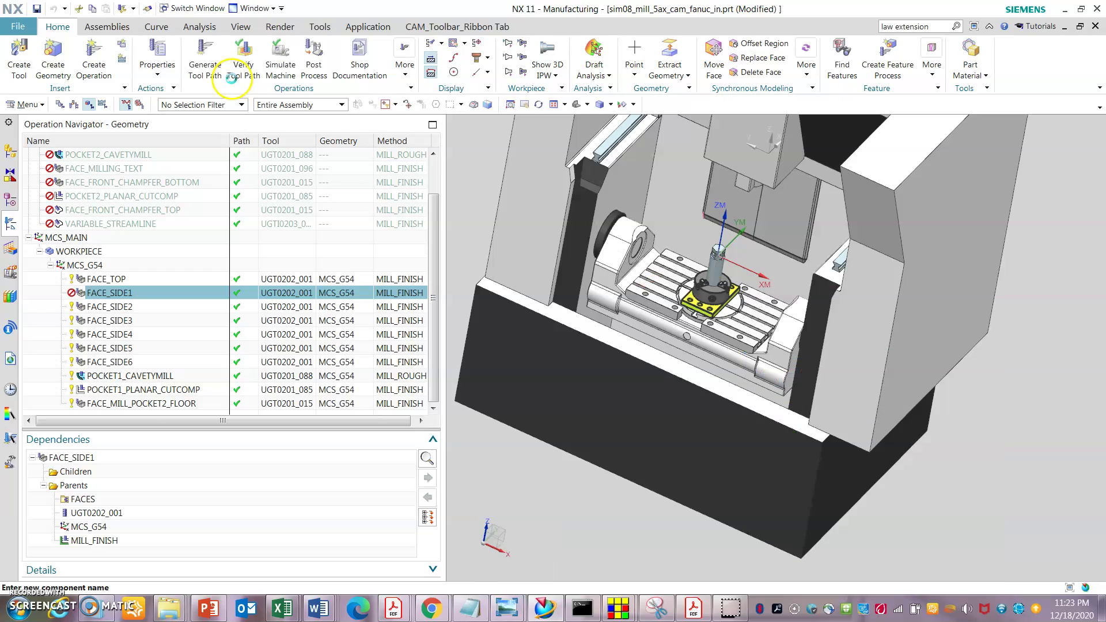
pyautogui.click(206, 68)
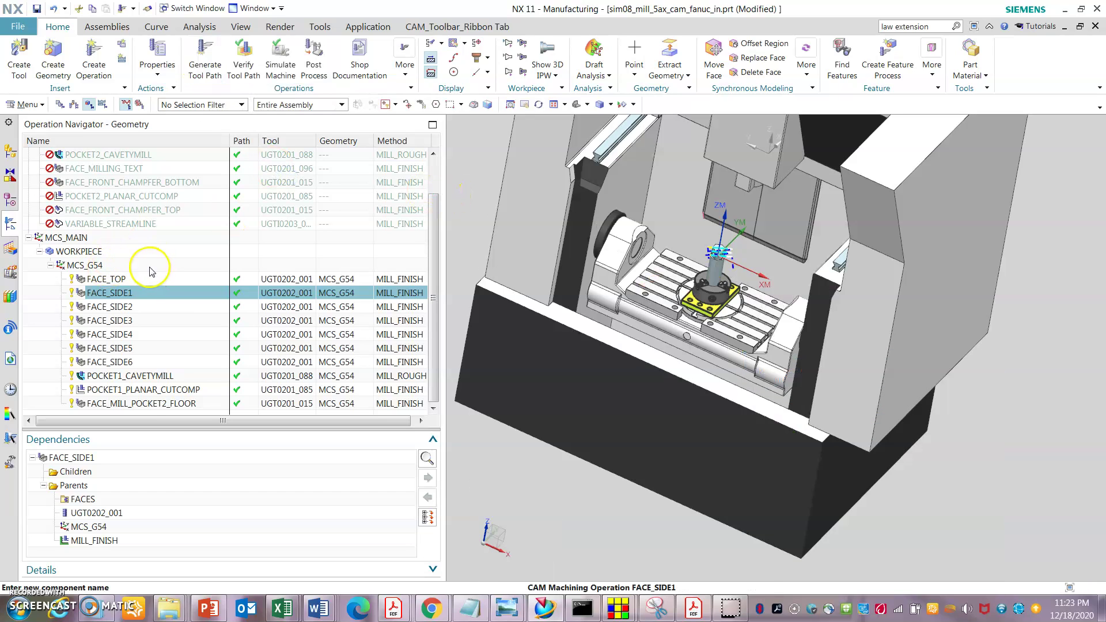
# Step: Simulate the machine for FACE_SIDE1 at speed 7, continuing past the Y axis limit violations, and inspect the table and workpiece orientation
pyautogui.click(281, 57)
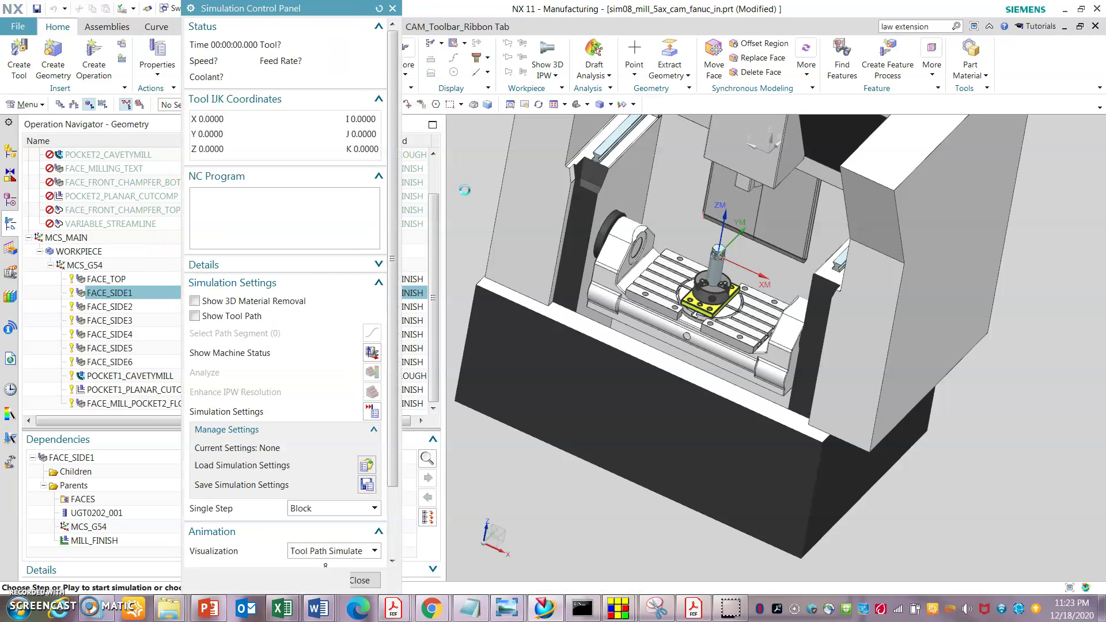
pyautogui.scroll(-3, 298, 563)
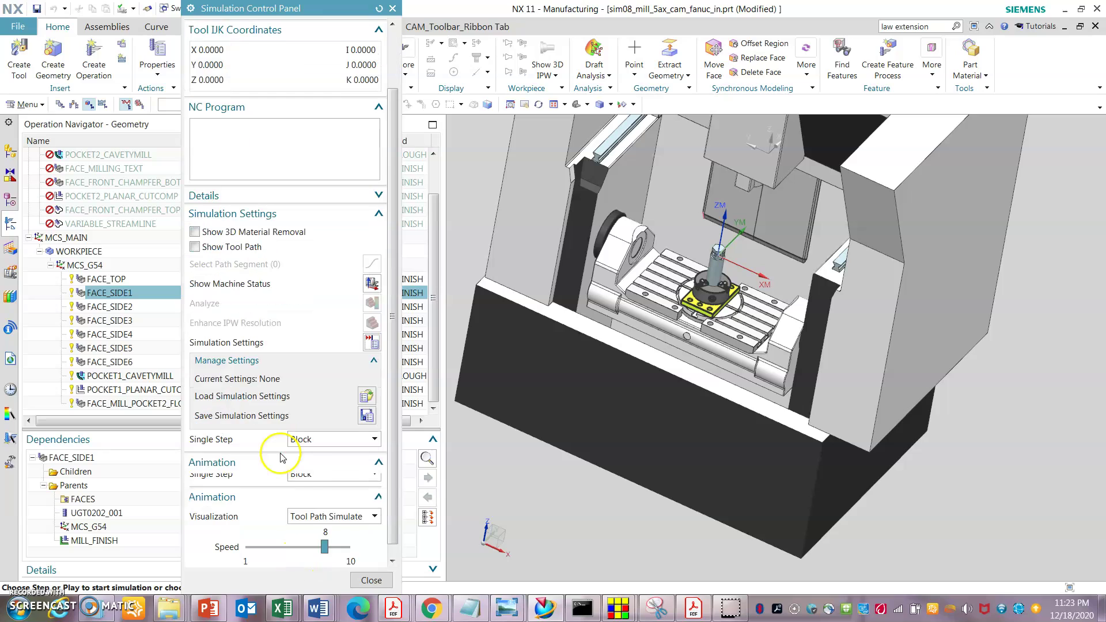
pyautogui.click(286, 498)
pyautogui.click(287, 532)
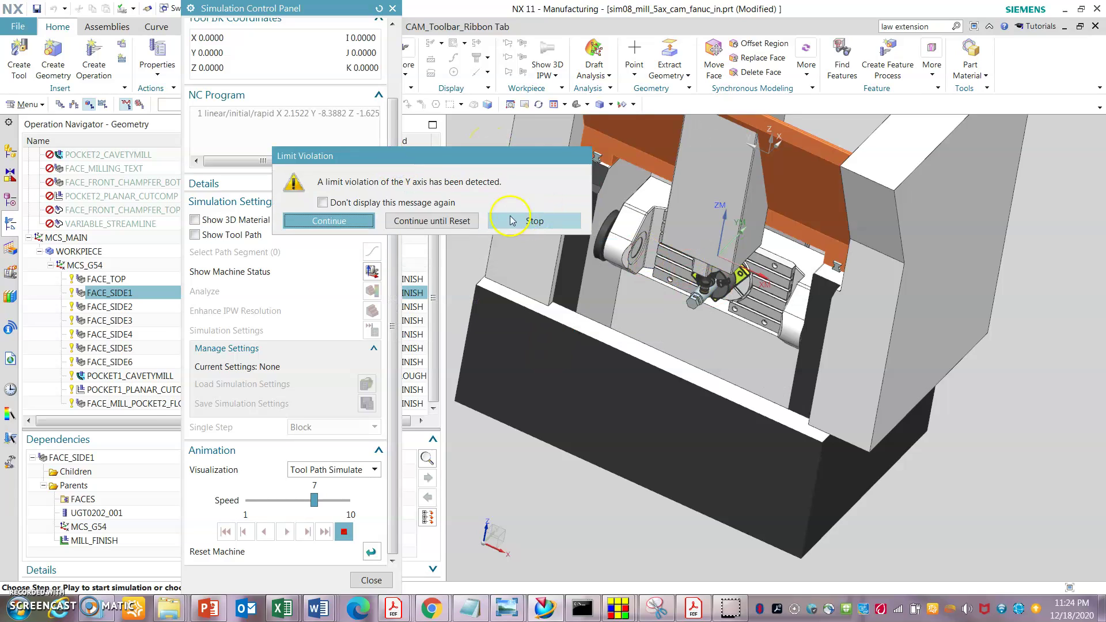
pyautogui.press('Return')
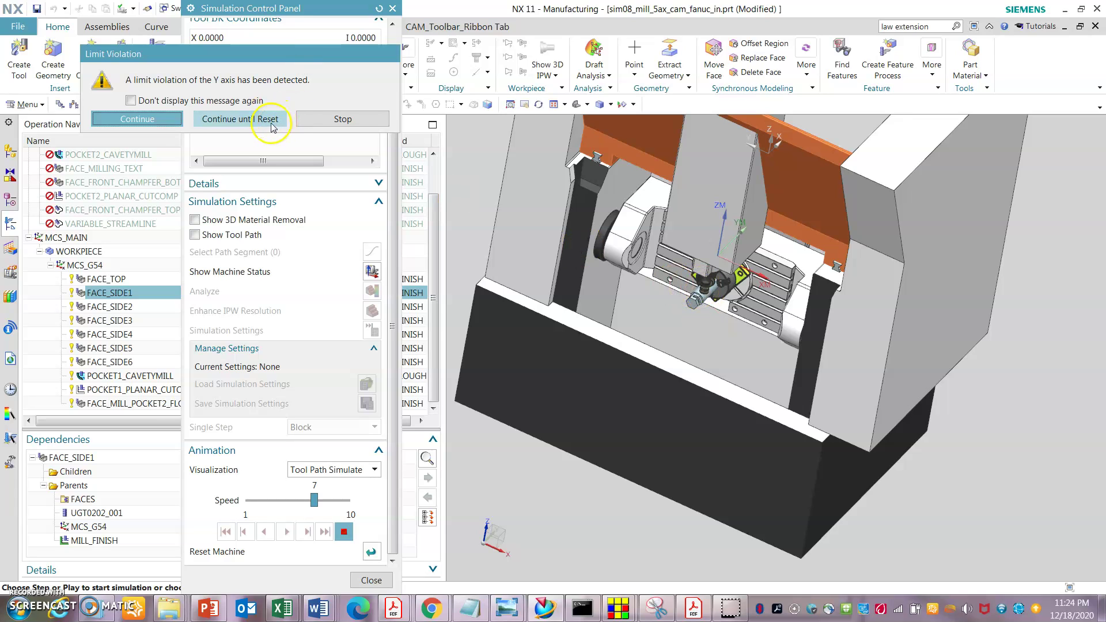
pyautogui.click(137, 118)
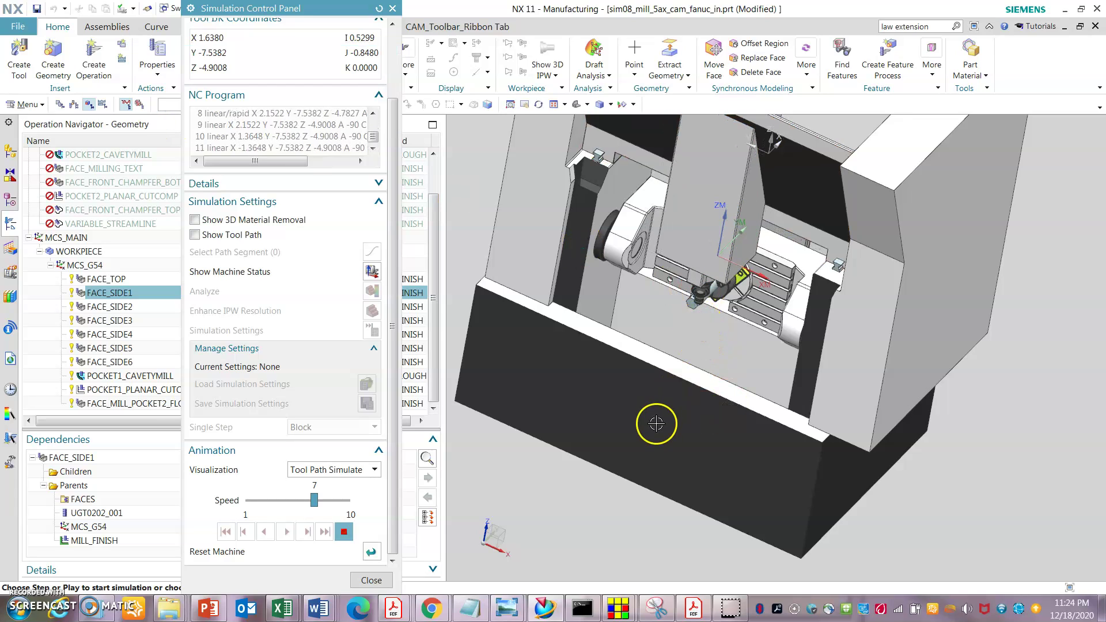
pyautogui.scroll(2, 573, 352)
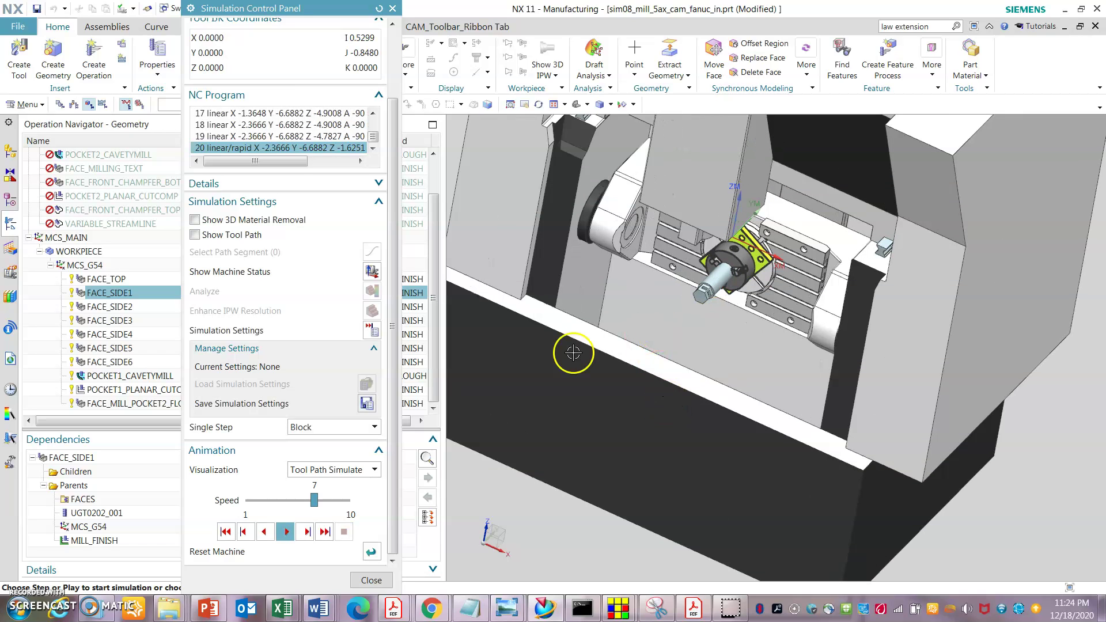
pyautogui.scroll(-3, 792, 310)
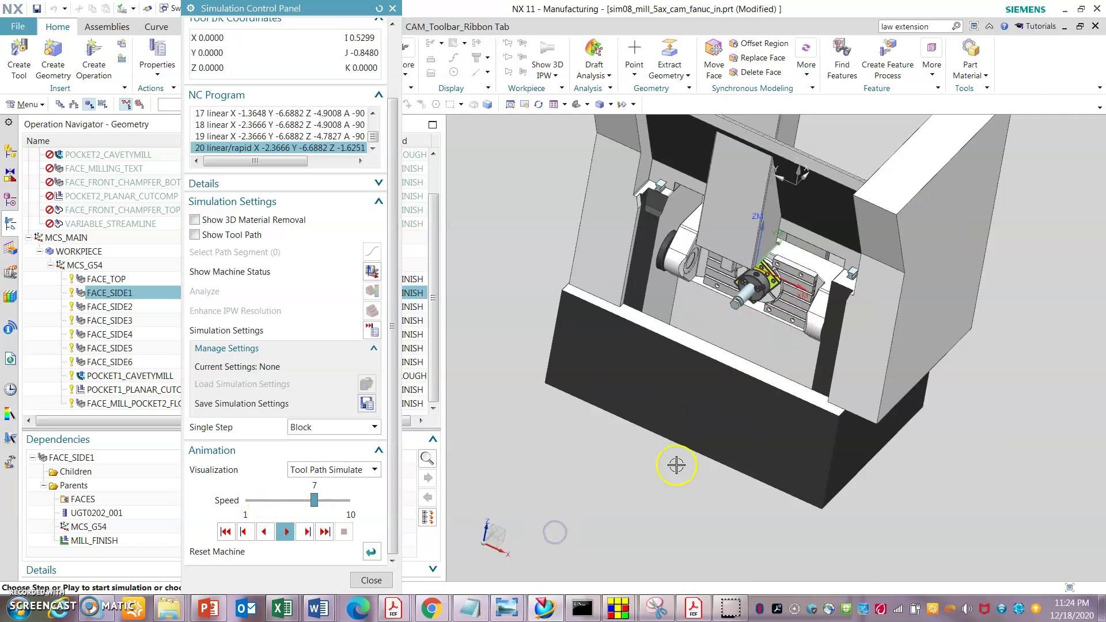
pyautogui.scroll(5, 763, 322)
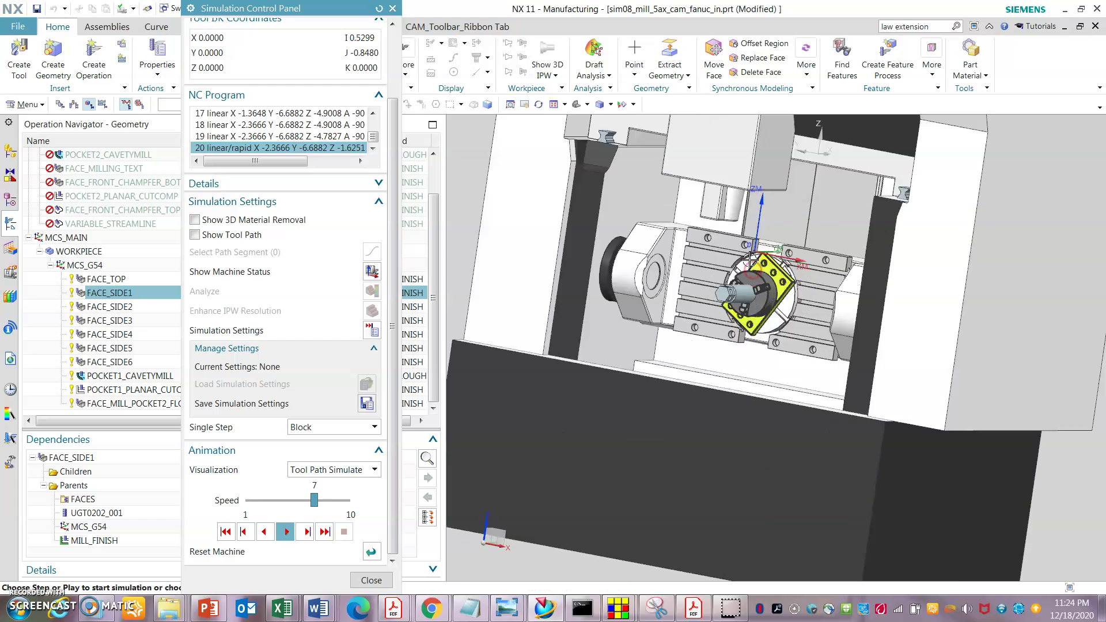
pyautogui.scroll(-3, 773, 266)
pyautogui.scroll(-1, 699, 378)
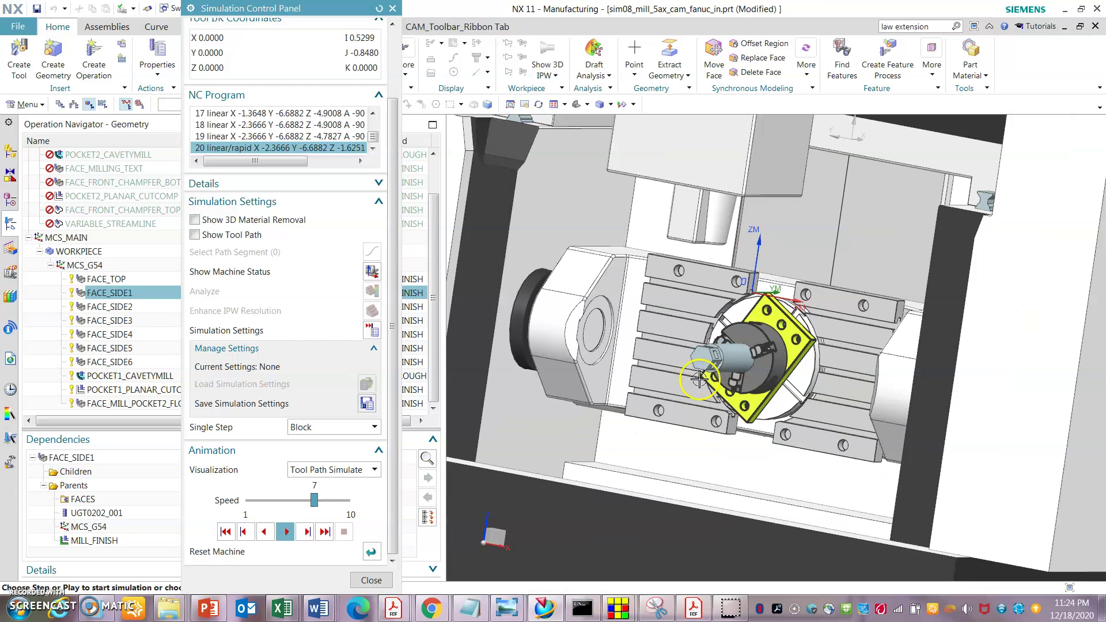
pyautogui.moveTo(688, 388); pyautogui.dragTo(678, 416, button='middle')
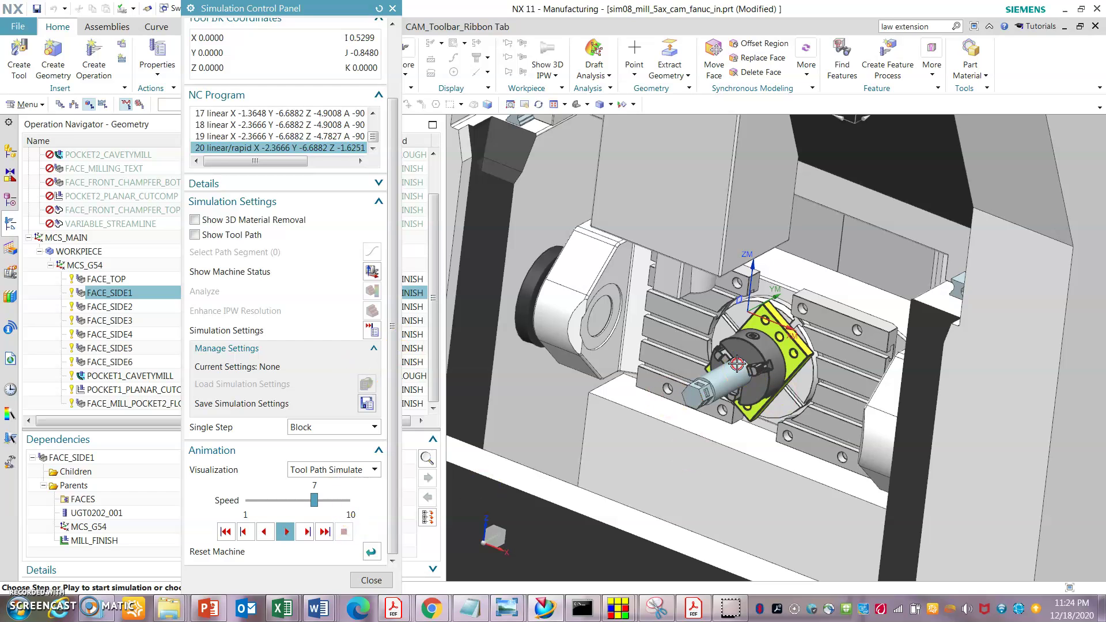
# Step: Inspect the chucked workpiece and tilted table up close in the FACE_SIDE1 machine simulation, and close the simulation
pyautogui.scroll(3, 712, 297)
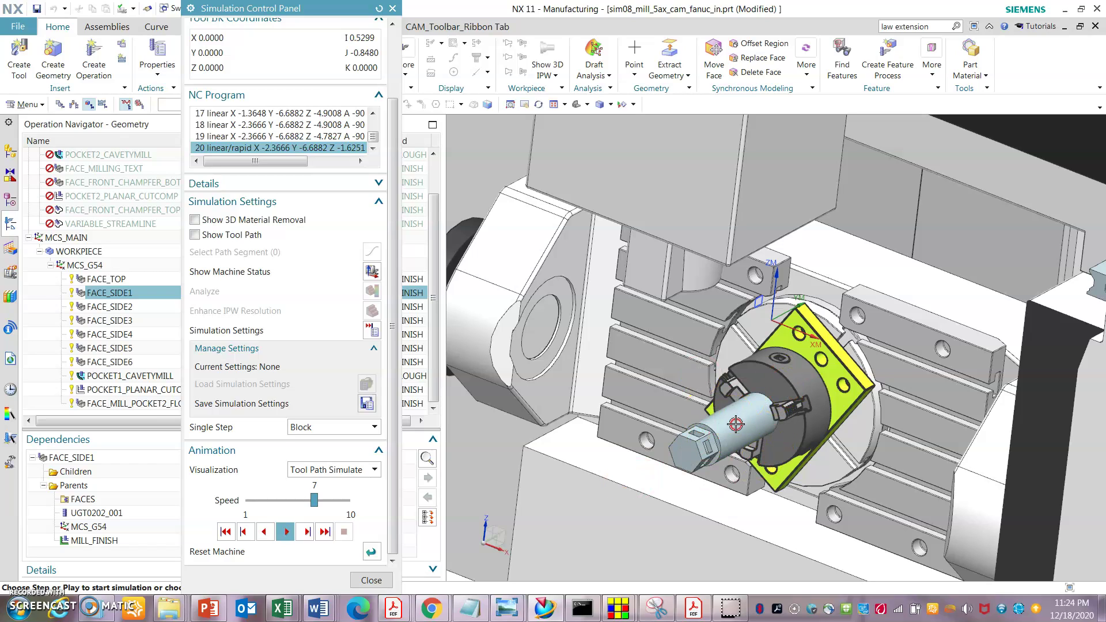
pyautogui.scroll(-1, 773, 428)
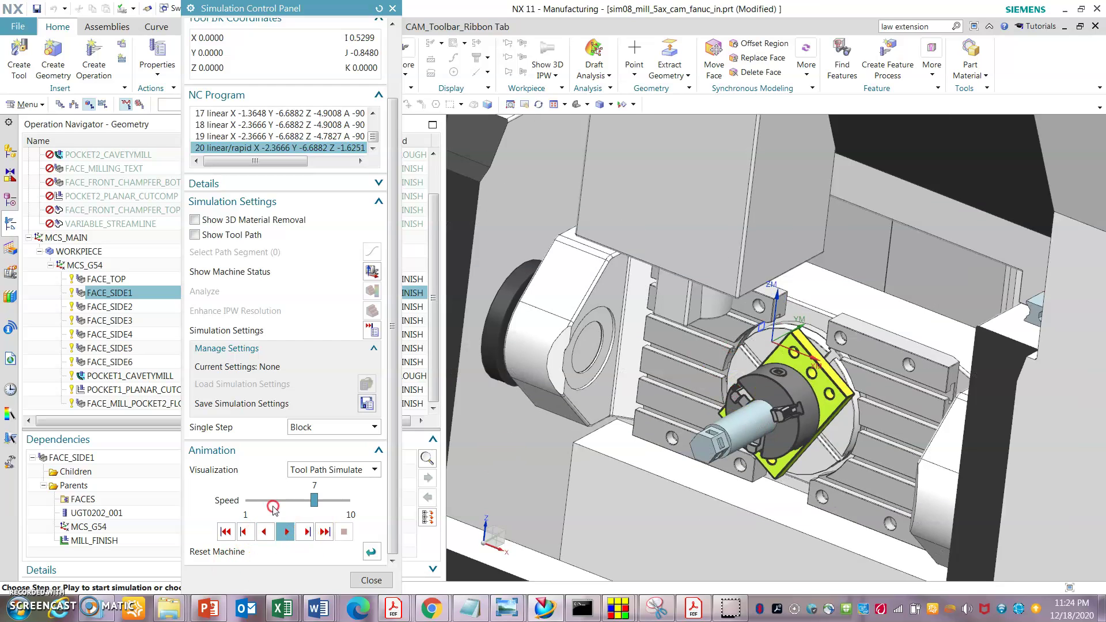
pyautogui.click(362, 578)
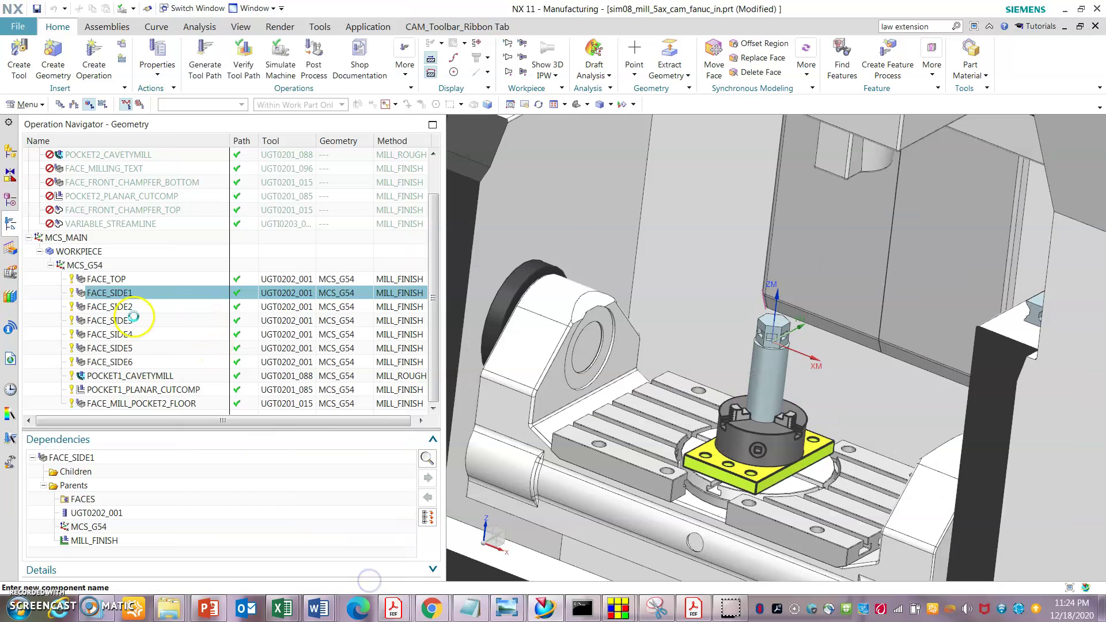
# Step: Simulate the machine for FACE_SIDE2 at speed 8, check how the table and workpiece are oriented, and close the simulation
pyautogui.click(145, 309)
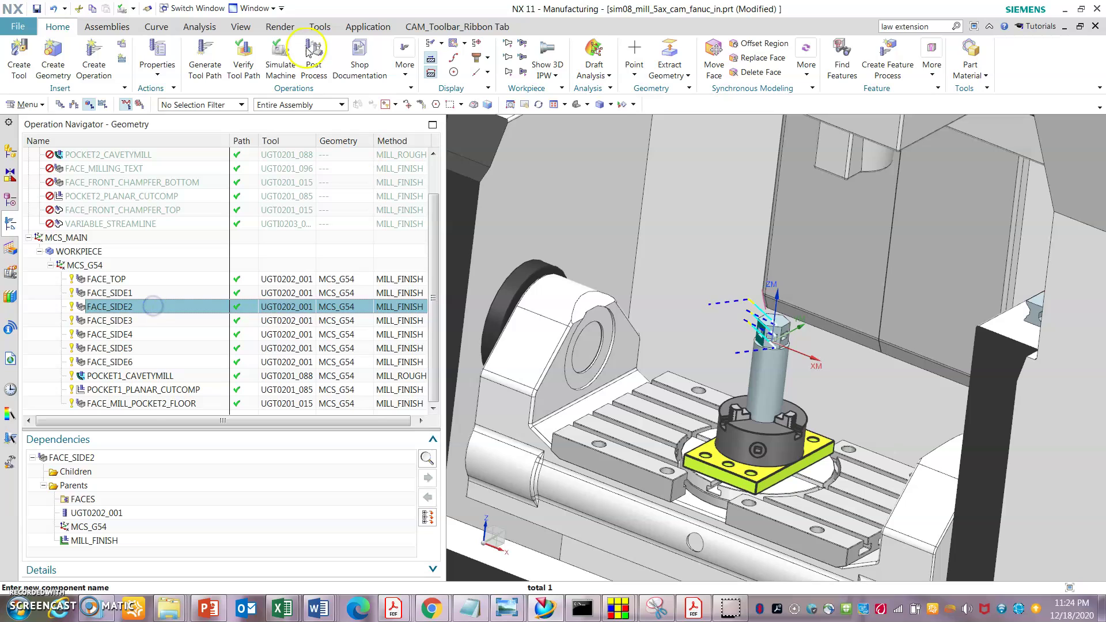
pyautogui.click(281, 69)
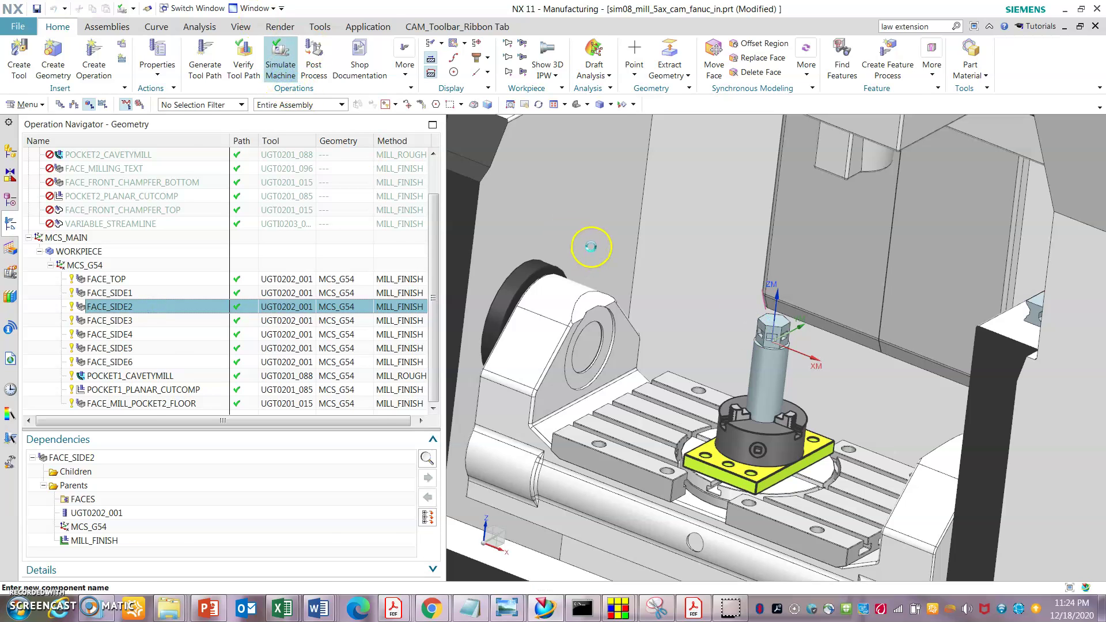
pyautogui.scroll(-3, 352, 547)
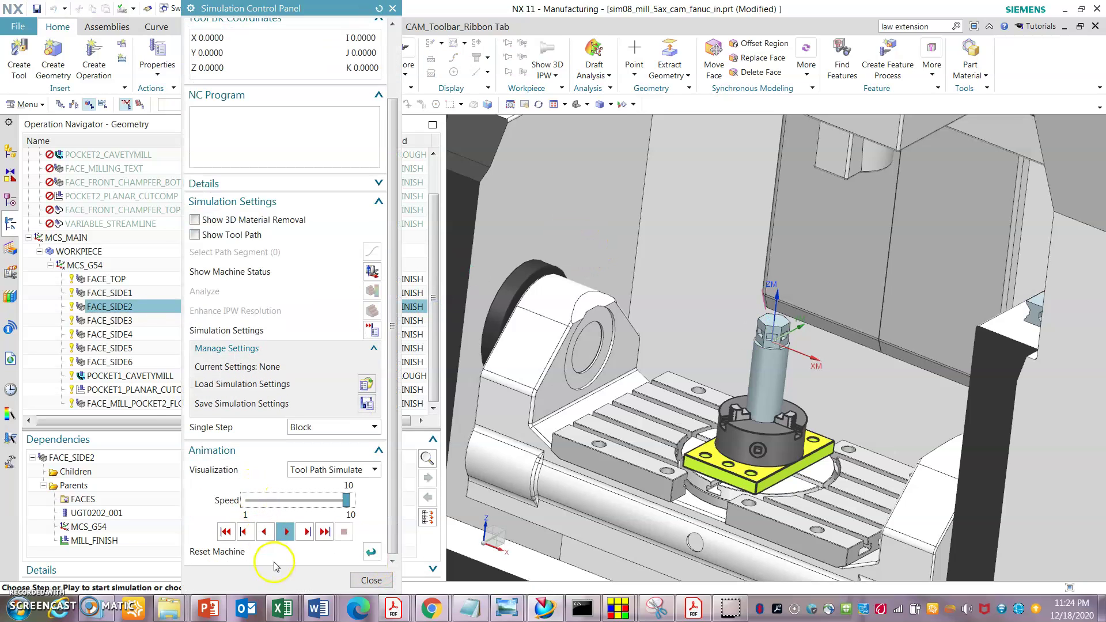
pyautogui.click(311, 501)
pyautogui.click(286, 531)
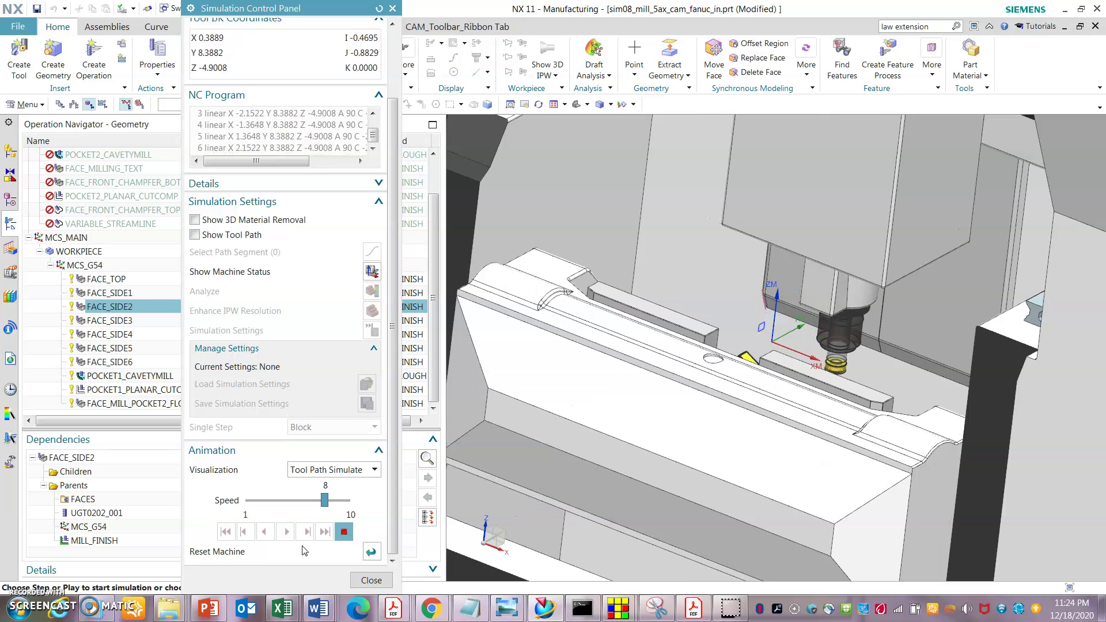
pyautogui.moveTo(667, 358); pyautogui.dragTo(706, 329, button='middle')
pyautogui.click(365, 505)
pyautogui.click(286, 532)
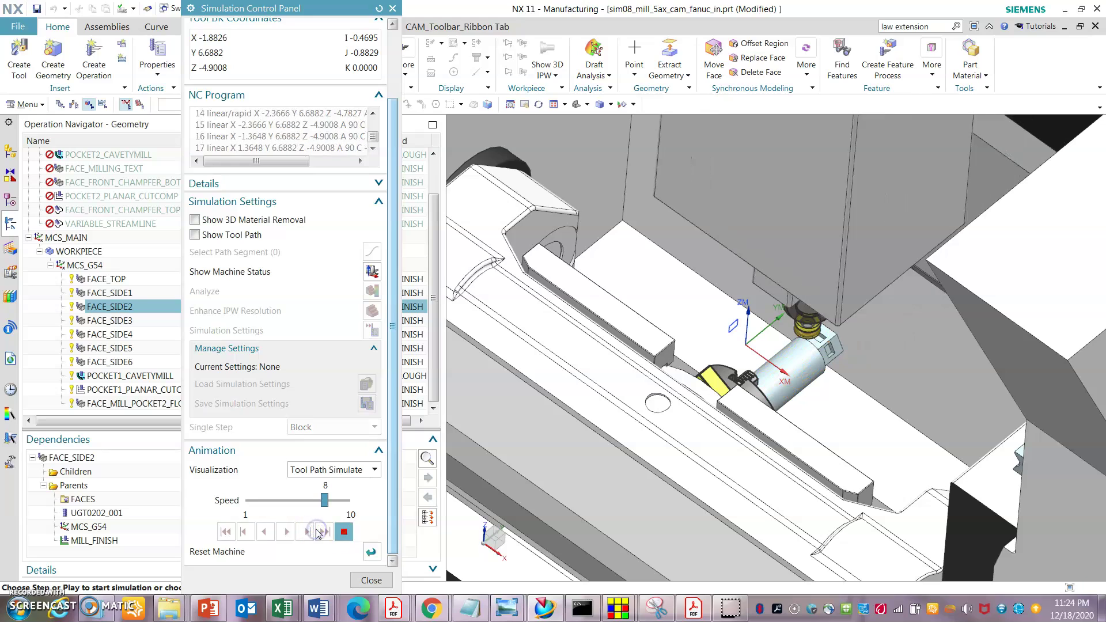
pyautogui.click(370, 581)
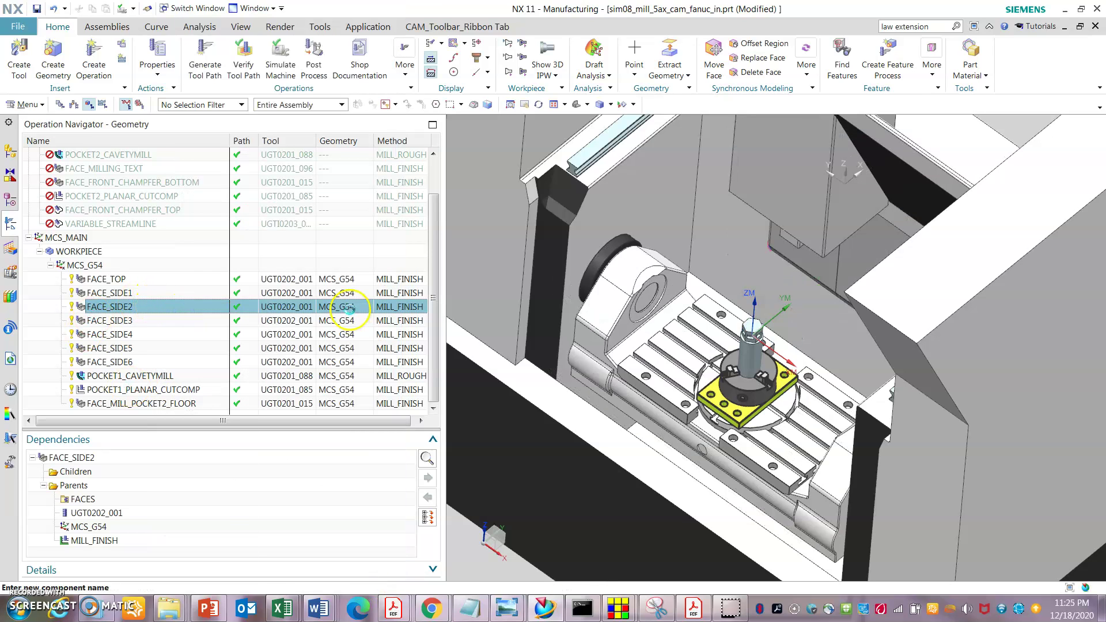
# Step: Edit FACE_SIDE2 to use a Dynamic tool axis with the XC direction flipped, and accept the operation
pyautogui.doubleClick(346, 308)
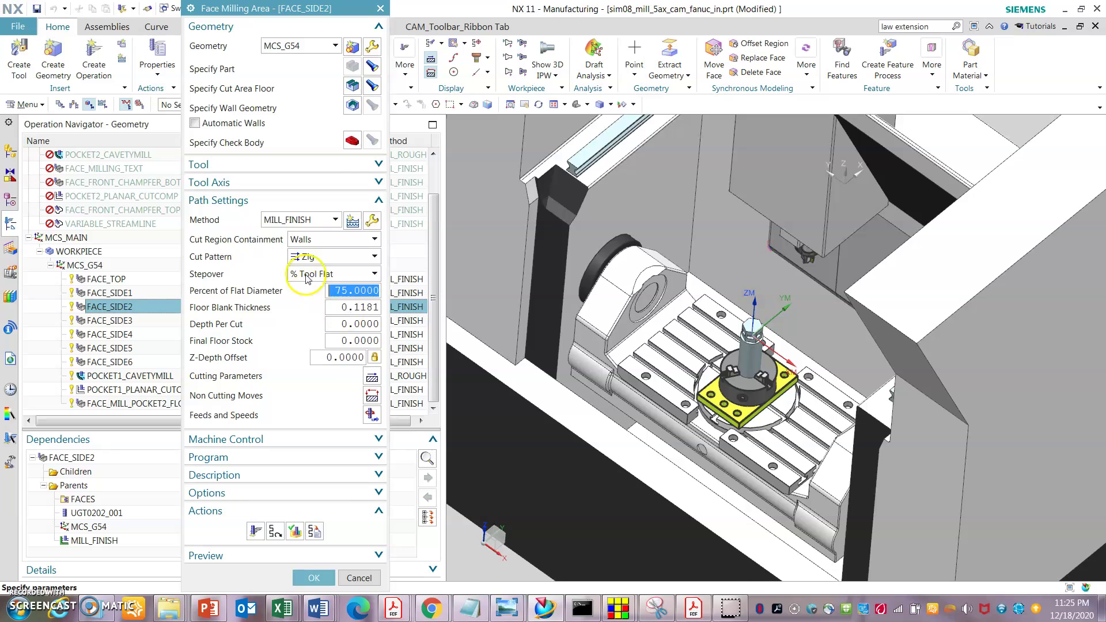
pyautogui.click(363, 182)
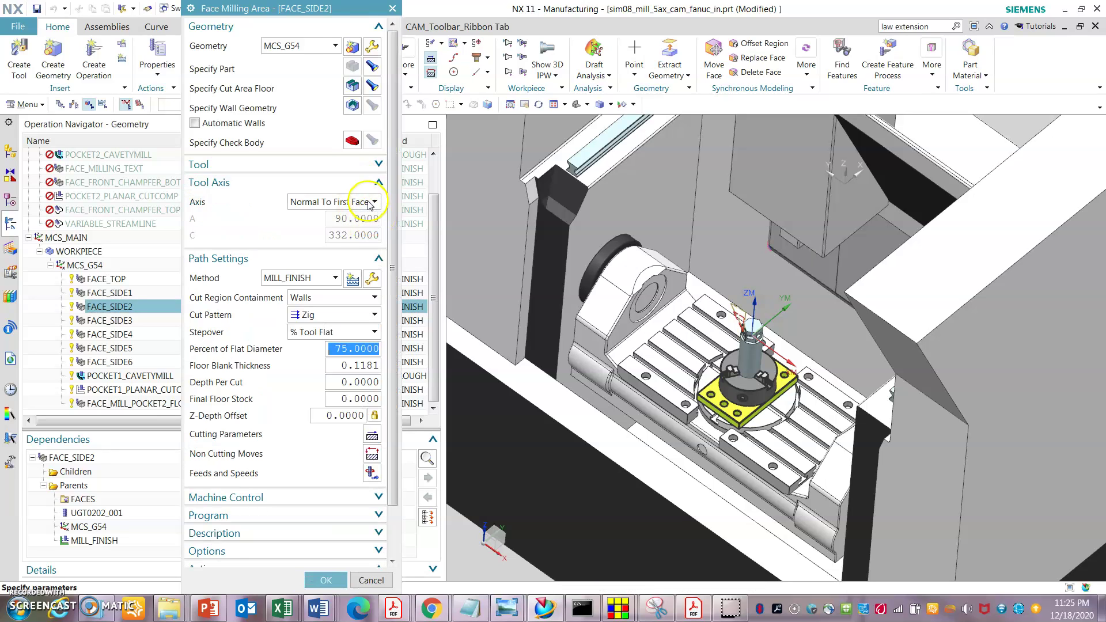
pyautogui.click(369, 201)
pyautogui.click(311, 256)
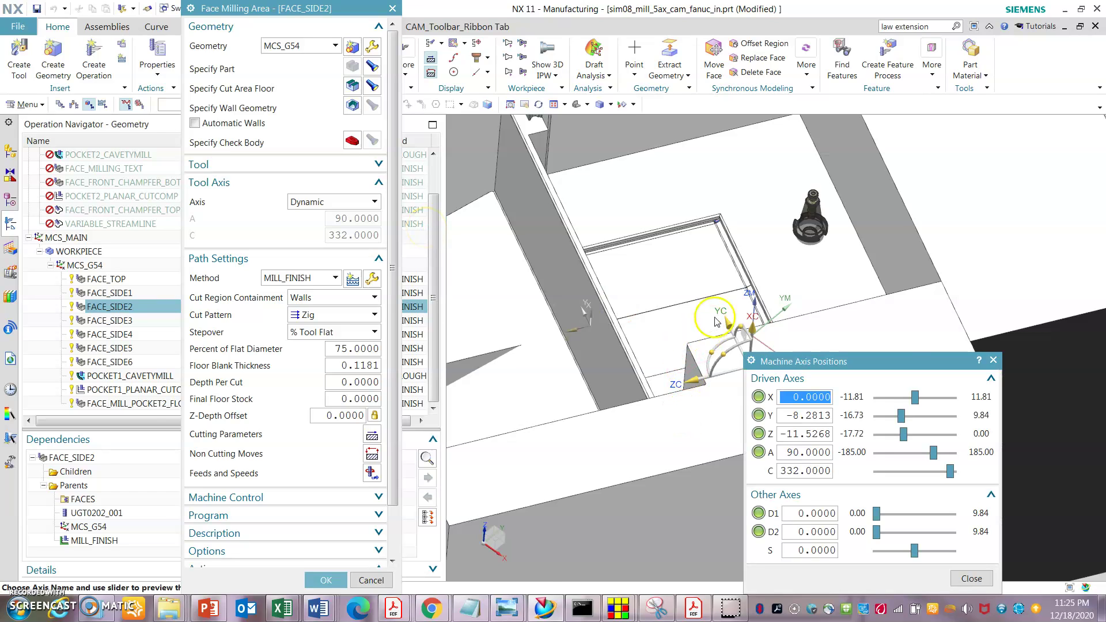
pyautogui.doubleClick(752, 326)
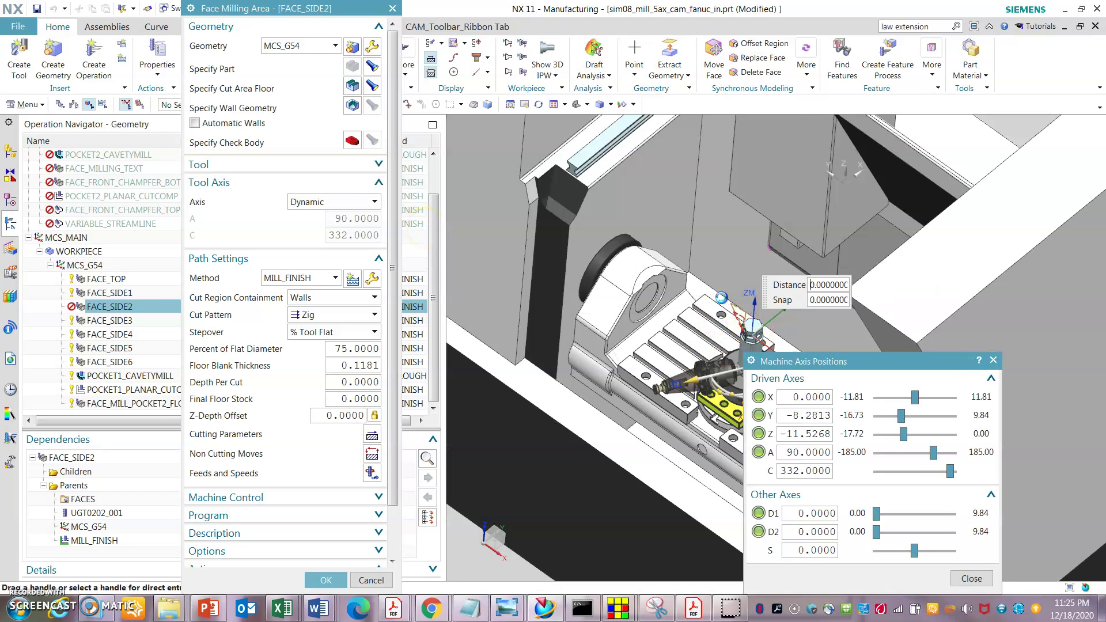
pyautogui.click(325, 580)
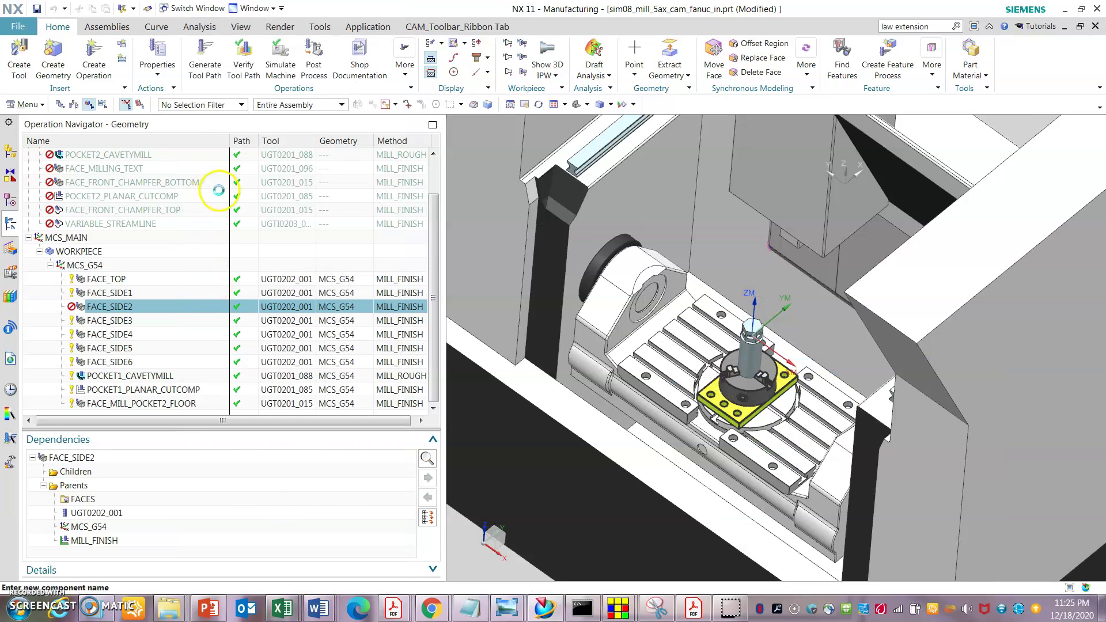